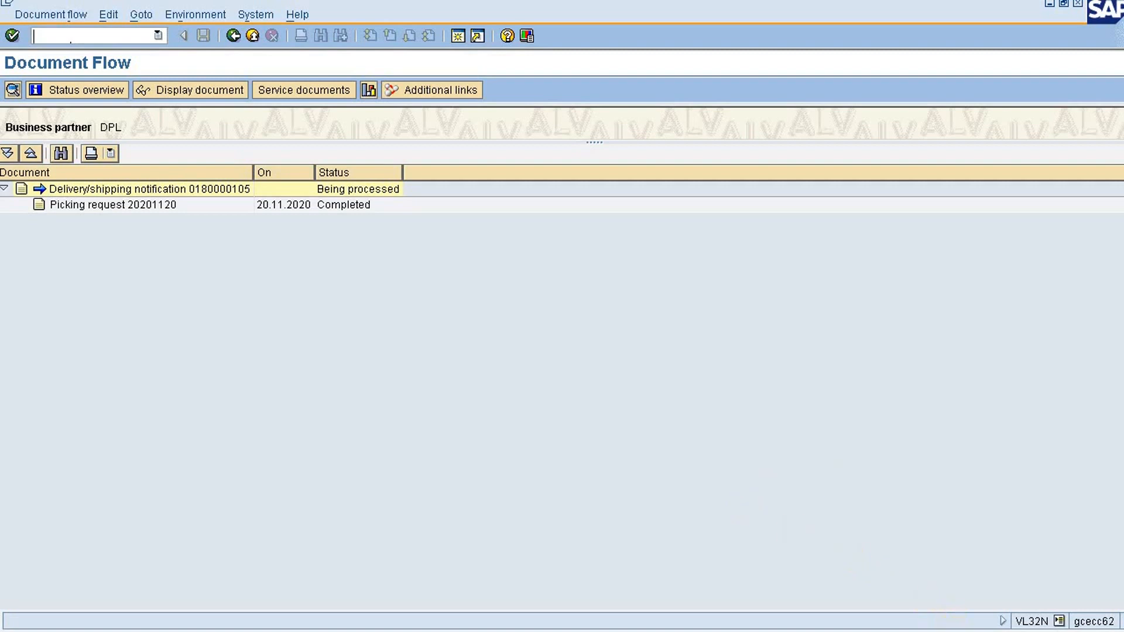
# Open the Create Purchase Order transaction ME21N from the document flow display
pyautogui.click(117, 34)
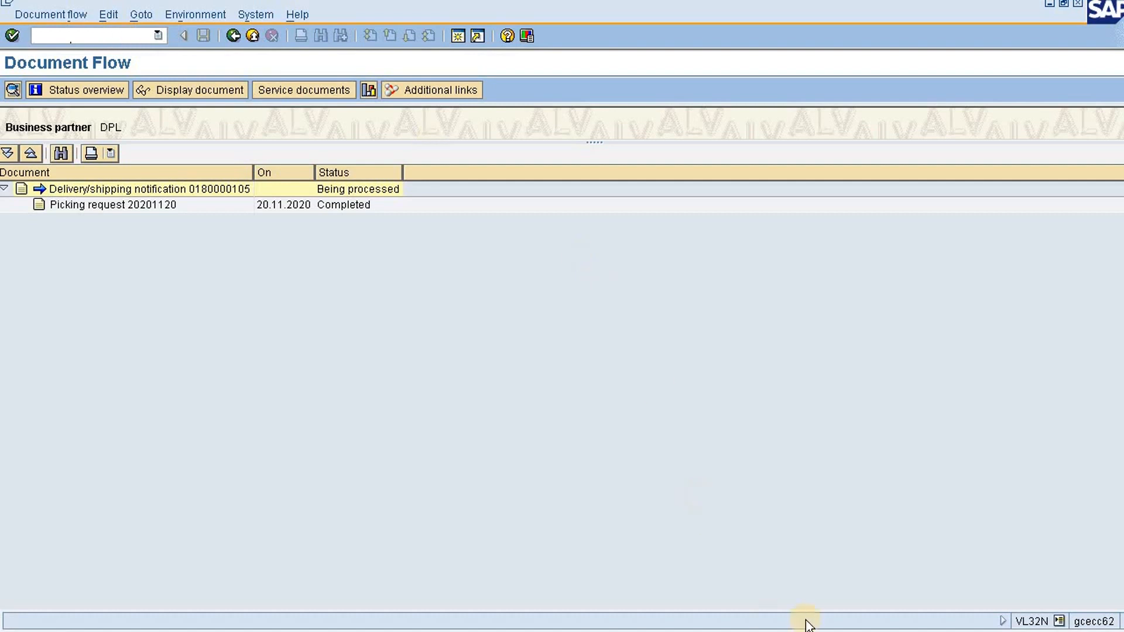
pyautogui.click(896, 631)
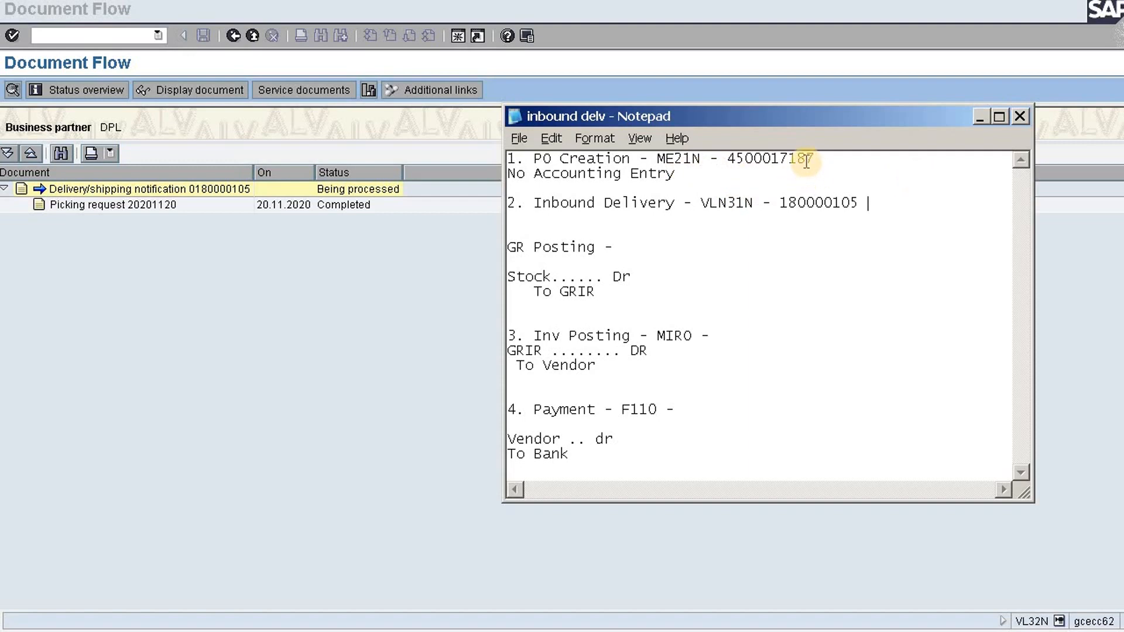
pyautogui.click(112, 33)
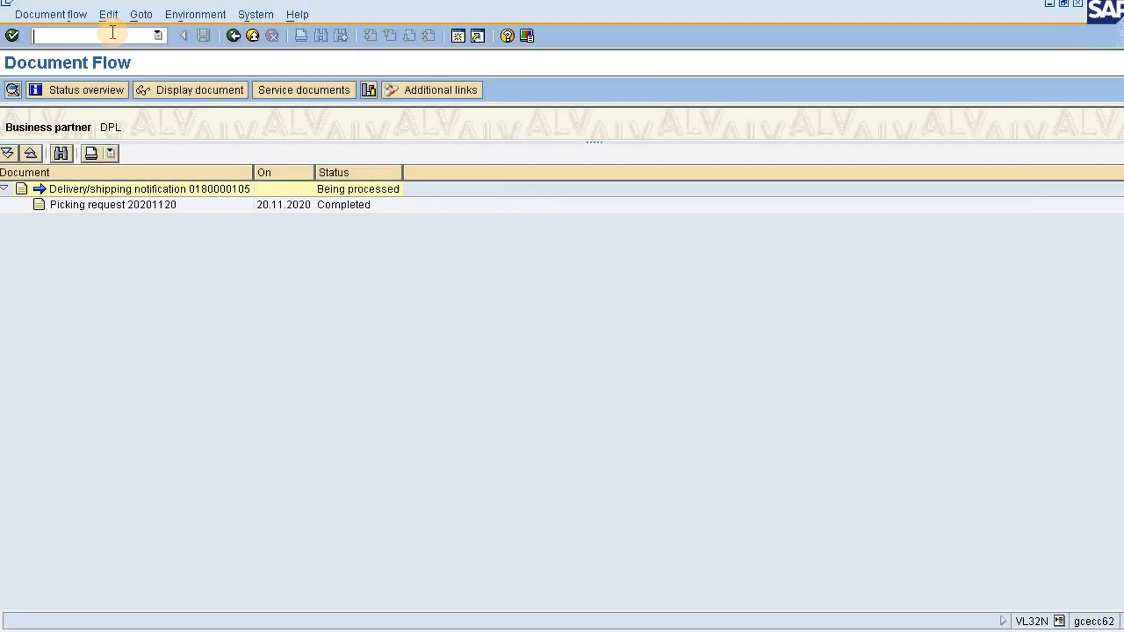
pyautogui.write('/nme21')
pyautogui.press('Return')
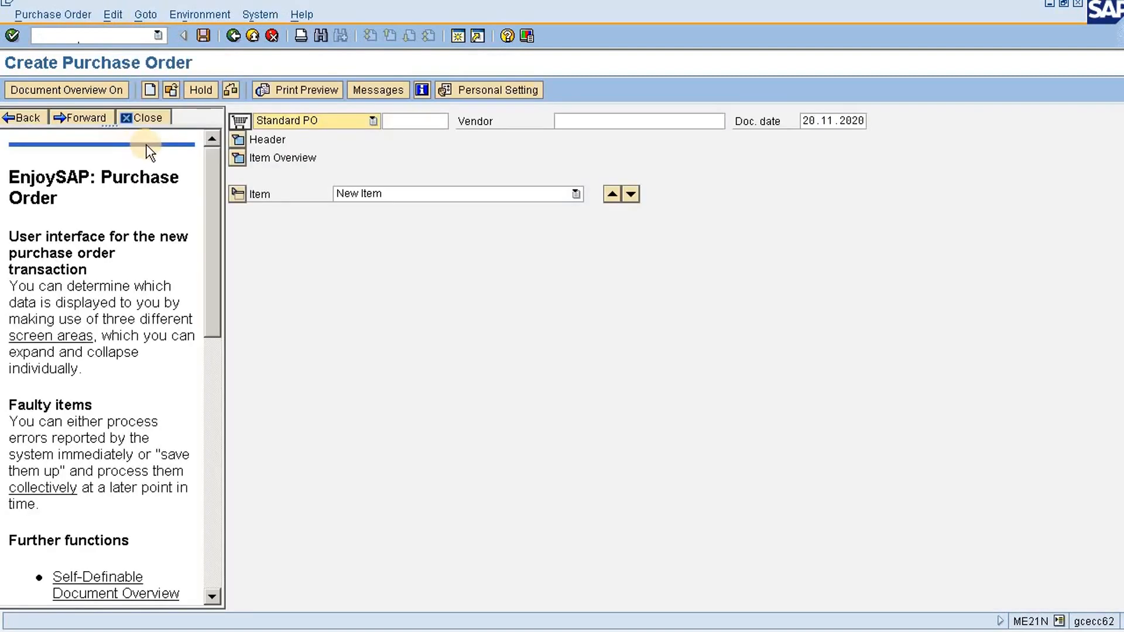
# Enter the vendor number for DPL on the standard purchase order
pyautogui.click(574, 121)
pyautogui.press('BackSpace')
pyautogui.click(597, 136)
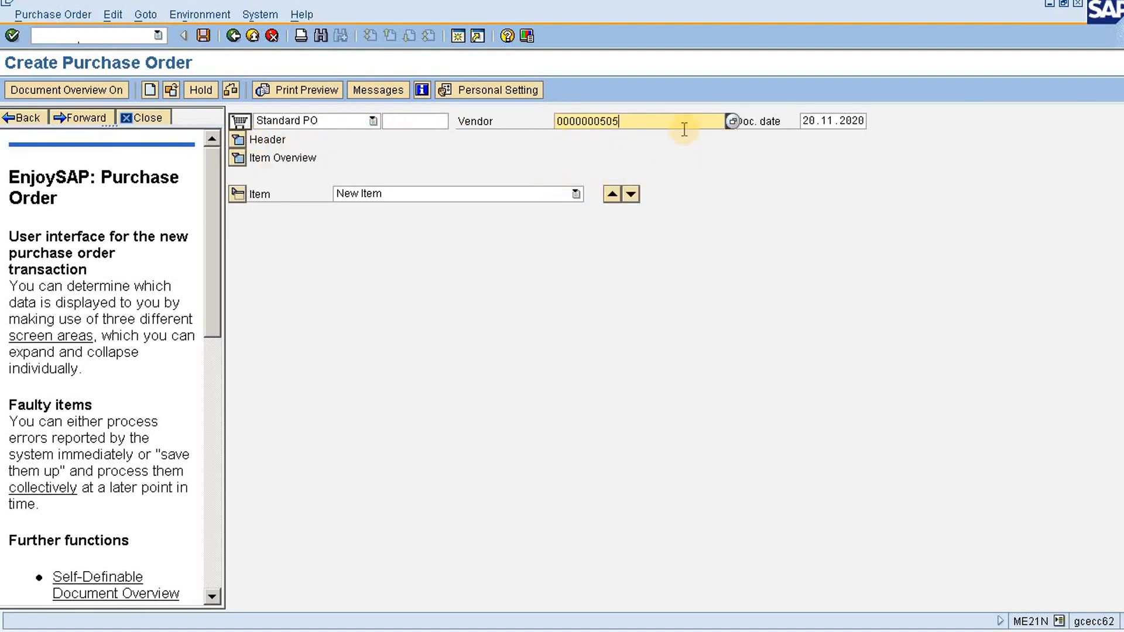
pyautogui.click(715, 119)
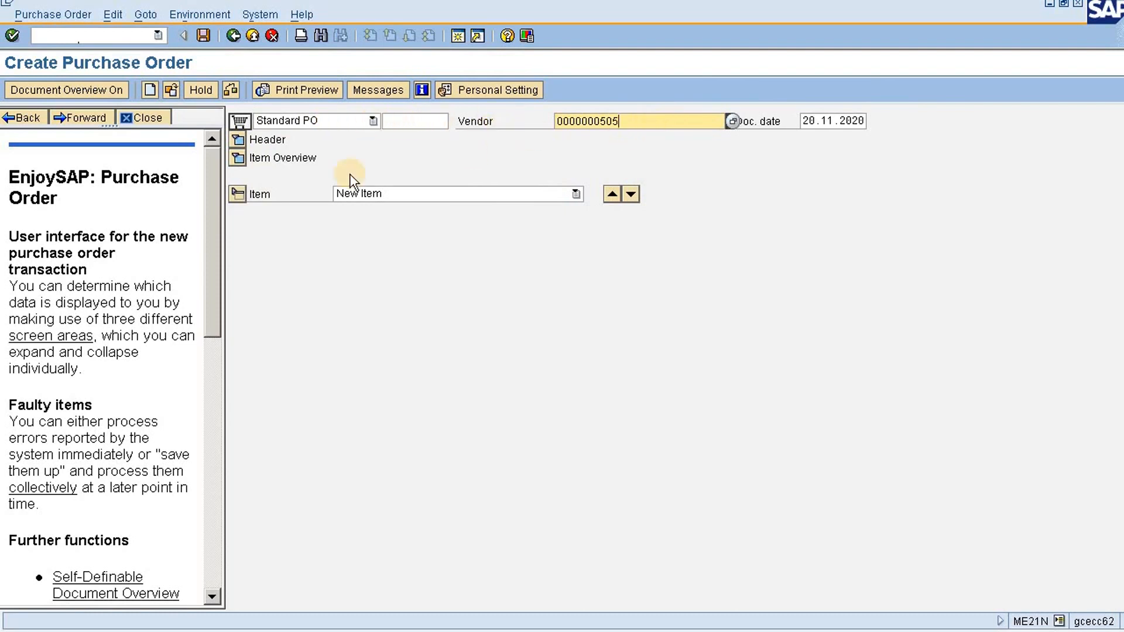
# Expand the order header and set the purchasing organization, purchasing group and company code to ABC
pyautogui.click(238, 143)
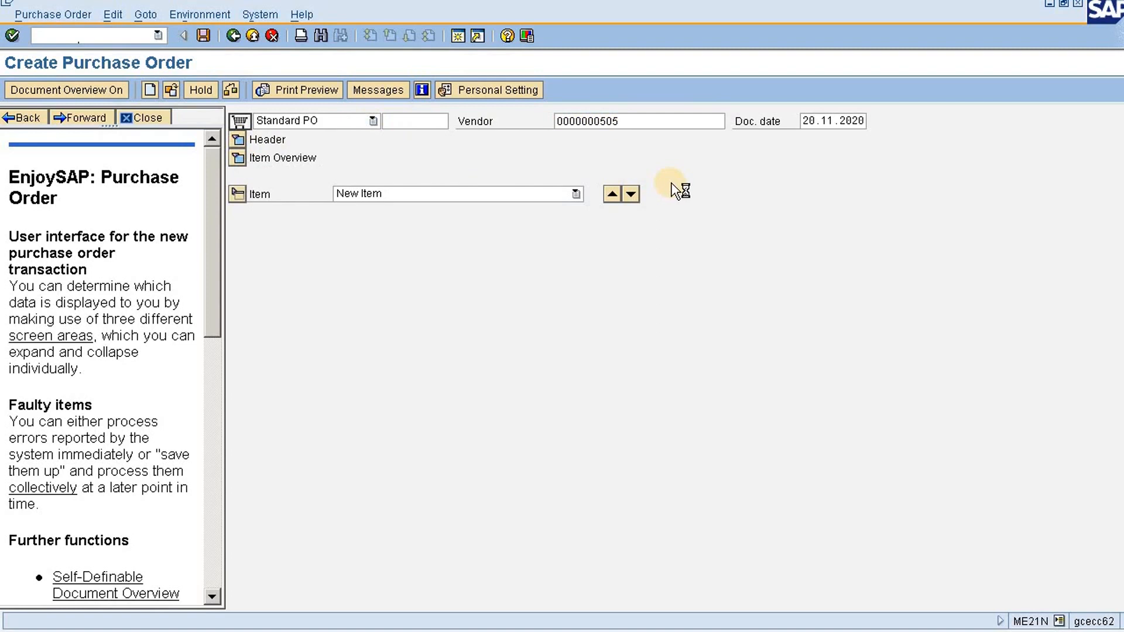
pyautogui.write('A')
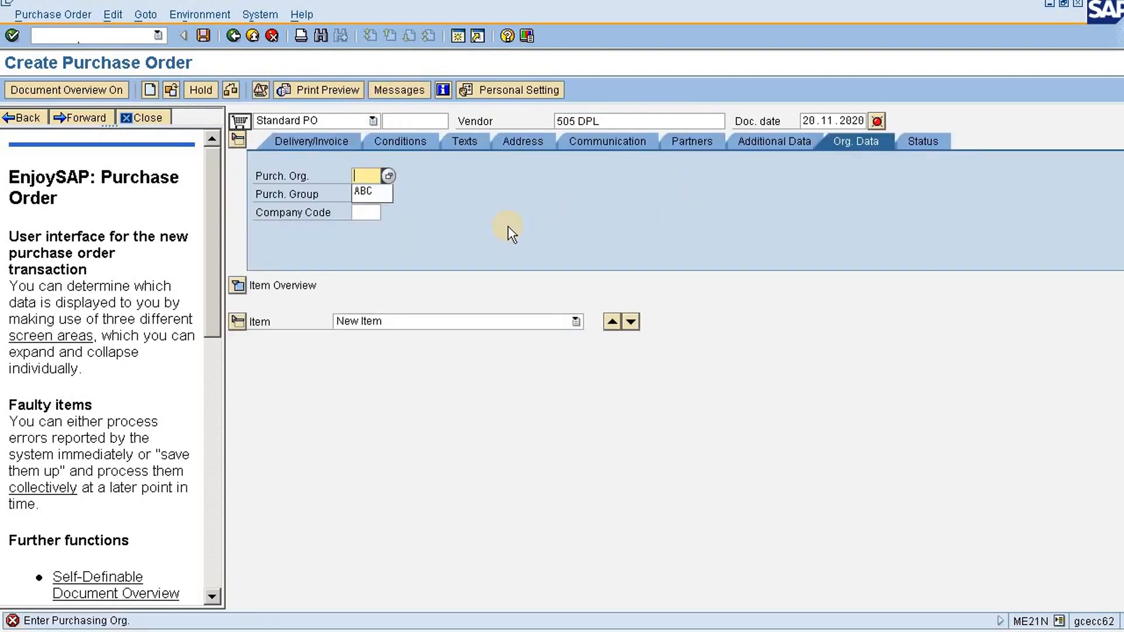
pyautogui.click(368, 195)
pyautogui.click(364, 195)
pyautogui.click(367, 209)
pyautogui.click(365, 210)
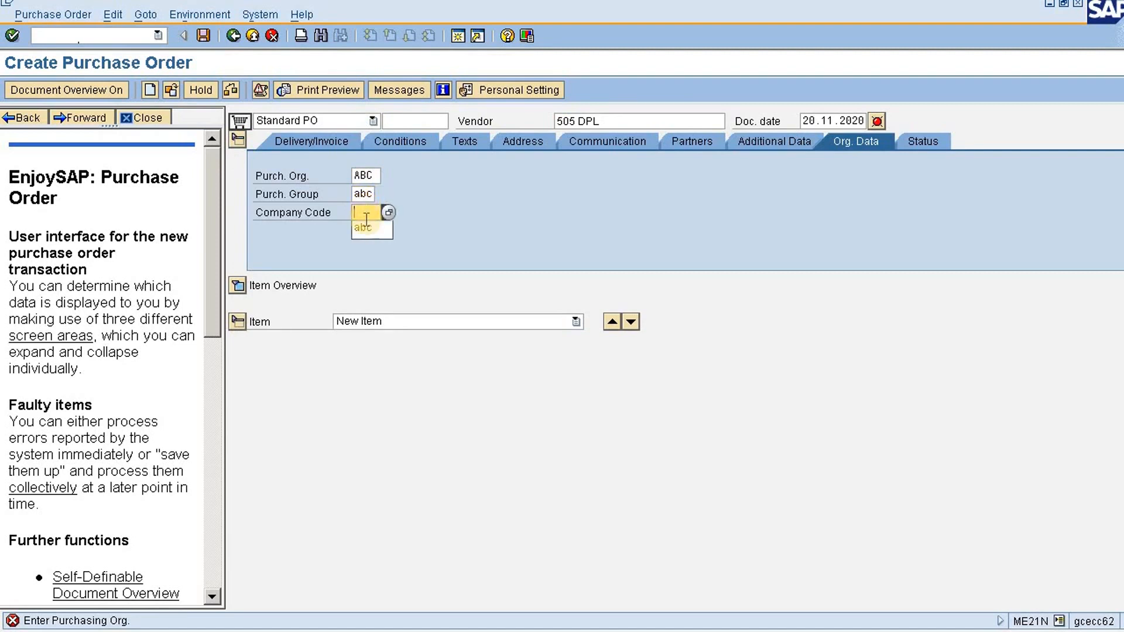
pyautogui.click(367, 227)
# Expand the item overview and set the purchase order header currency to EUR
pyautogui.click(238, 287)
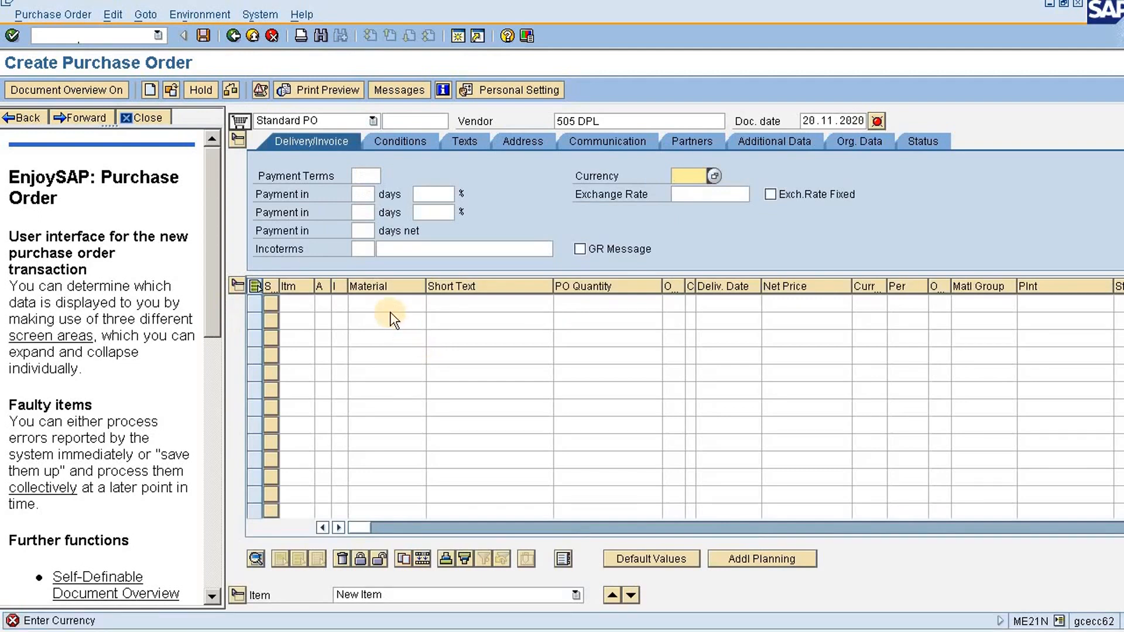
pyautogui.click(704, 176)
pyautogui.write('e')
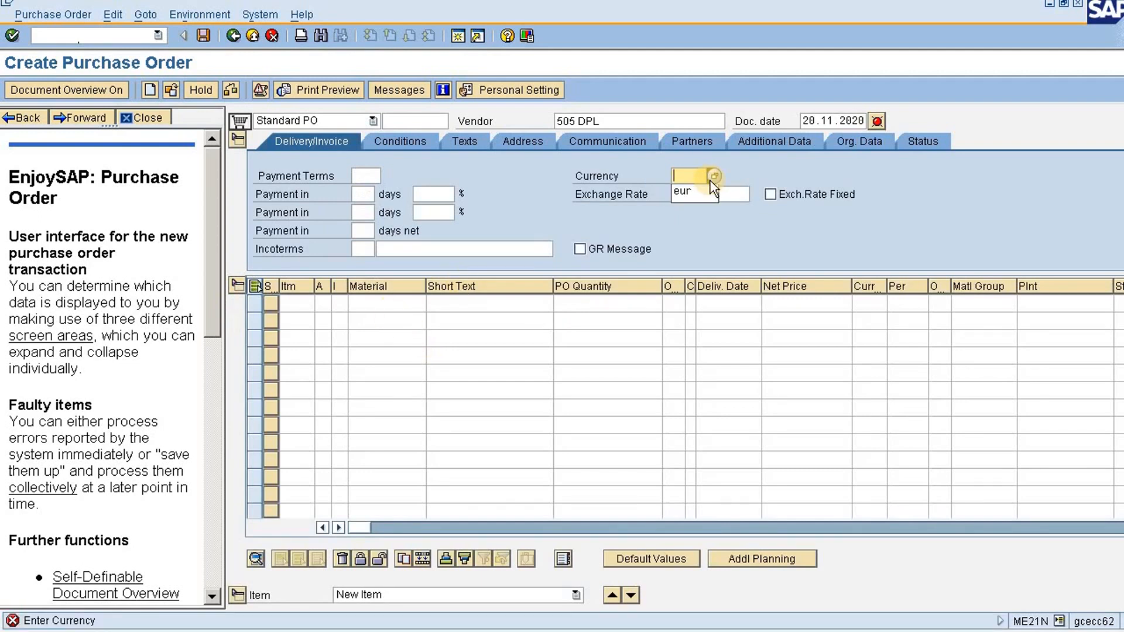
pyautogui.click(700, 192)
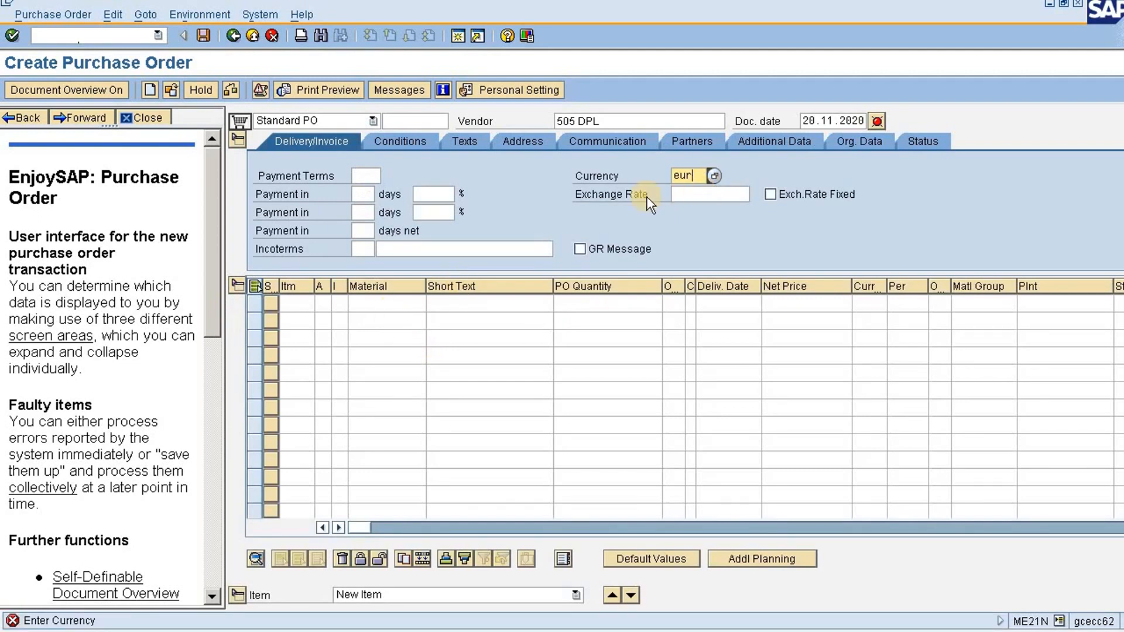
# Fill the first item line with material pen, a quantity of 1 and a net price of 4.60
pyautogui.click(366, 301)
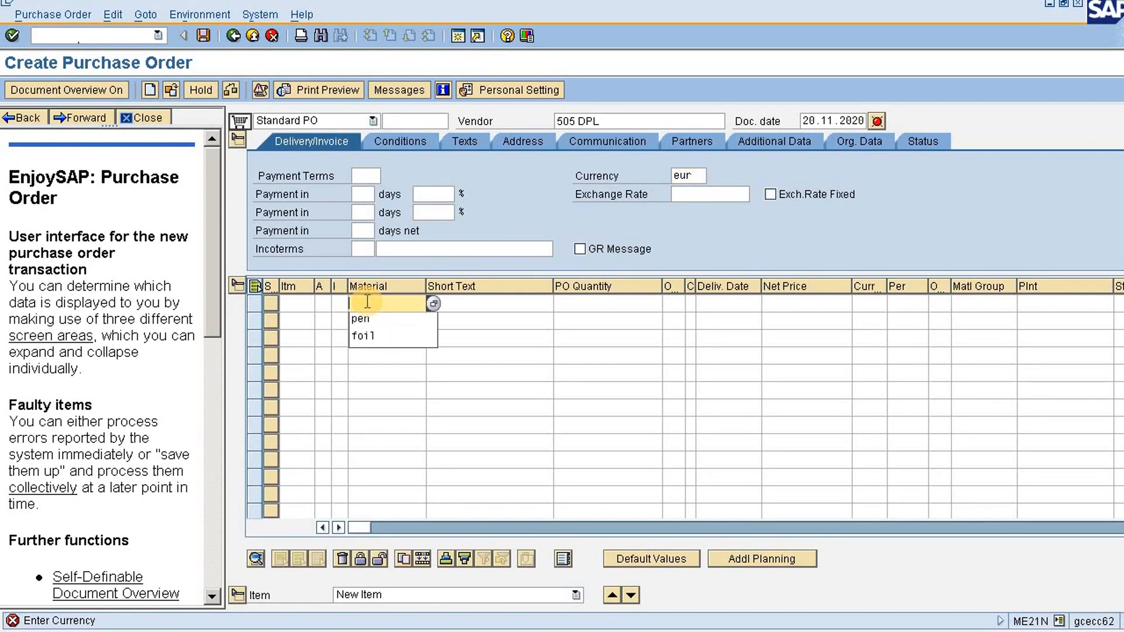
pyautogui.click(363, 319)
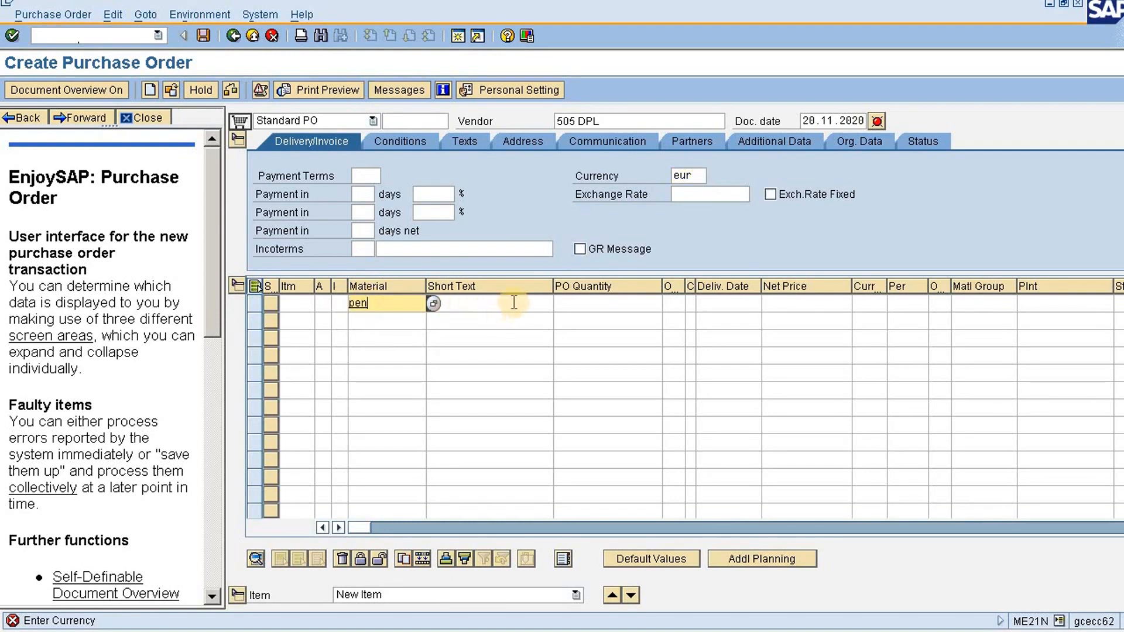
pyautogui.click(585, 304)
pyautogui.click(585, 303)
pyautogui.click(600, 335)
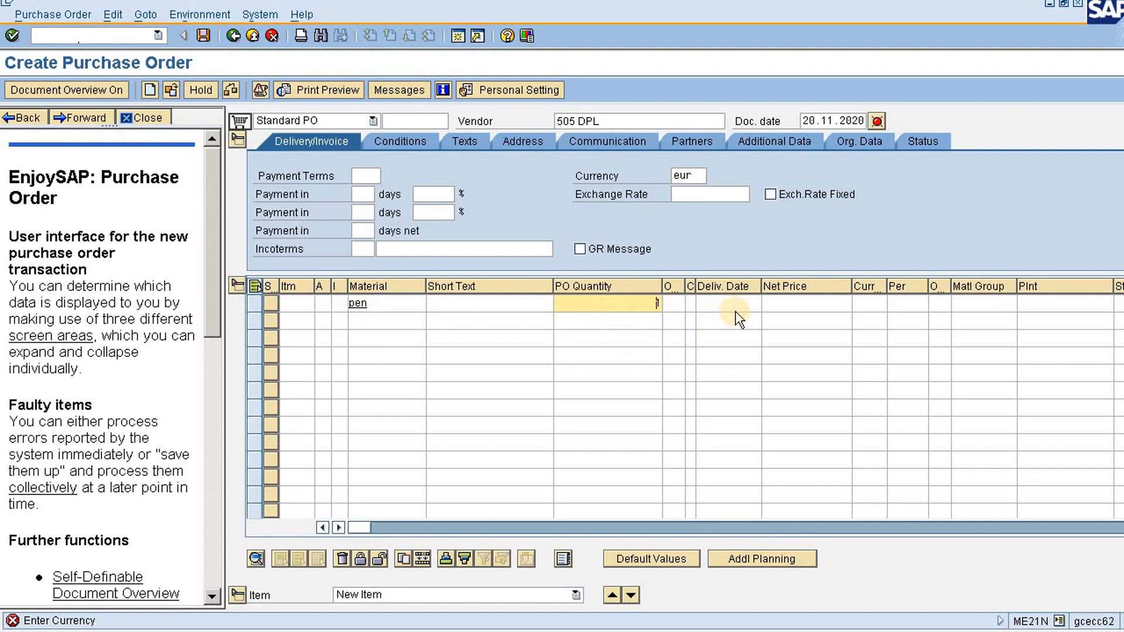
pyautogui.click(776, 304)
pyautogui.click(779, 303)
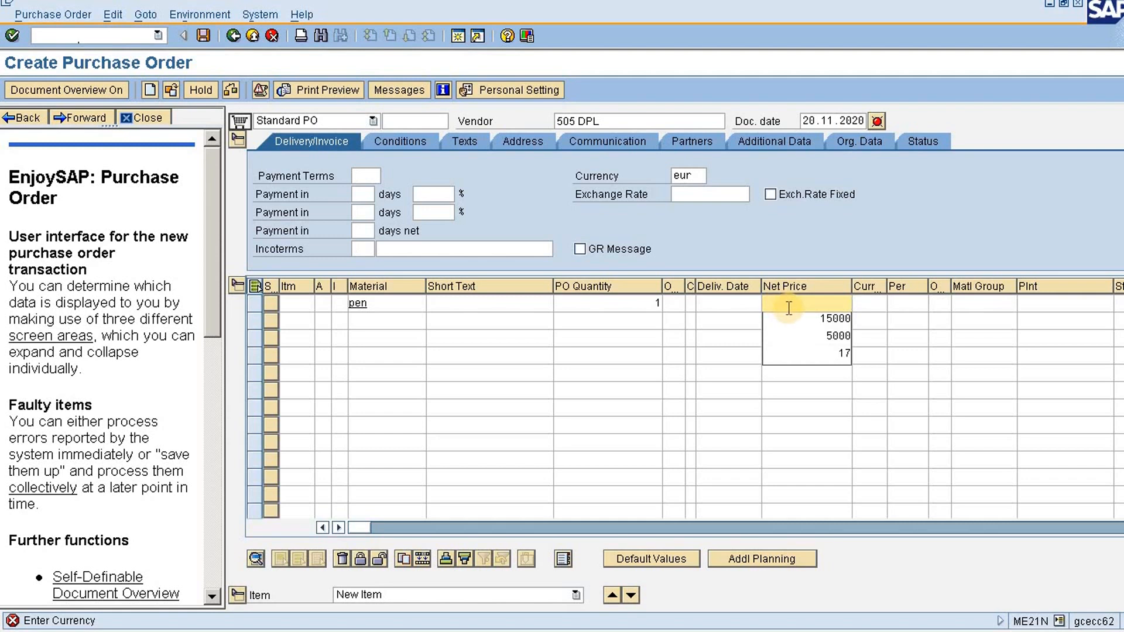
pyautogui.write('4.60')
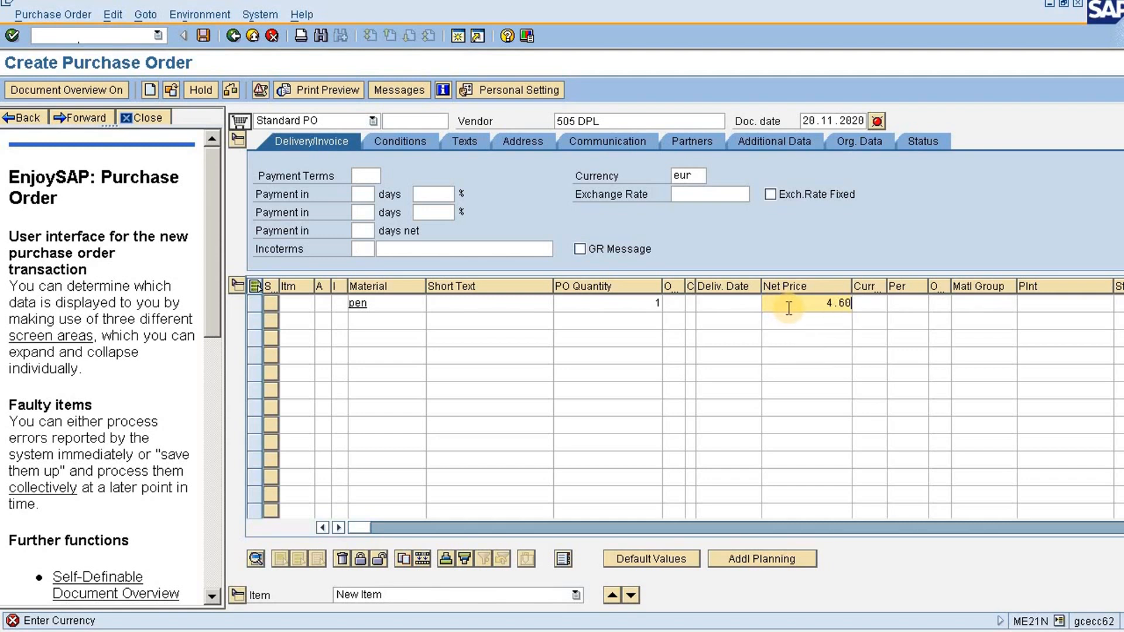
# Set both the plant and the storage location of the pen item to abc
pyautogui.click(1038, 309)
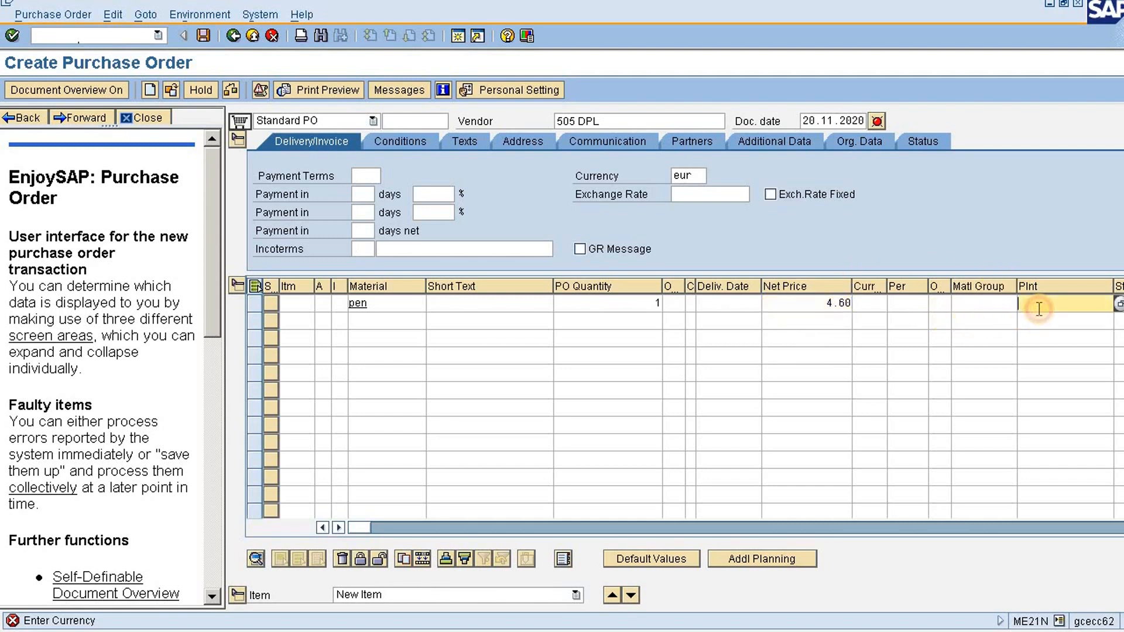
pyautogui.click(1039, 309)
pyautogui.press('Down')
pyautogui.press('Tab')
pyautogui.press('Tab')
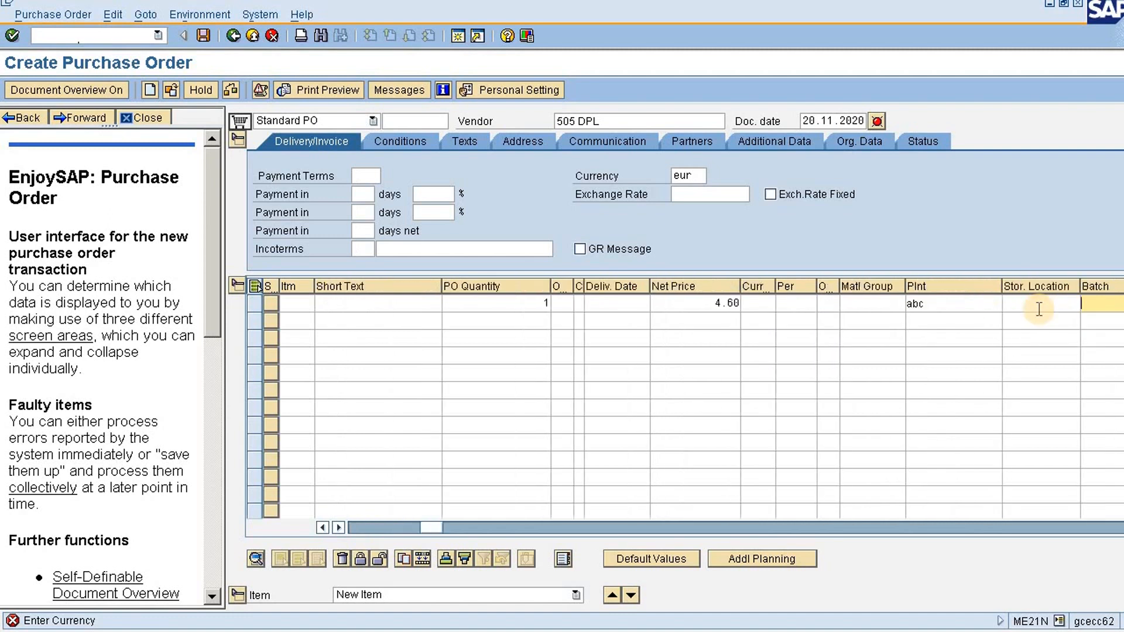
pyautogui.click(1039, 309)
pyautogui.click(1039, 309)
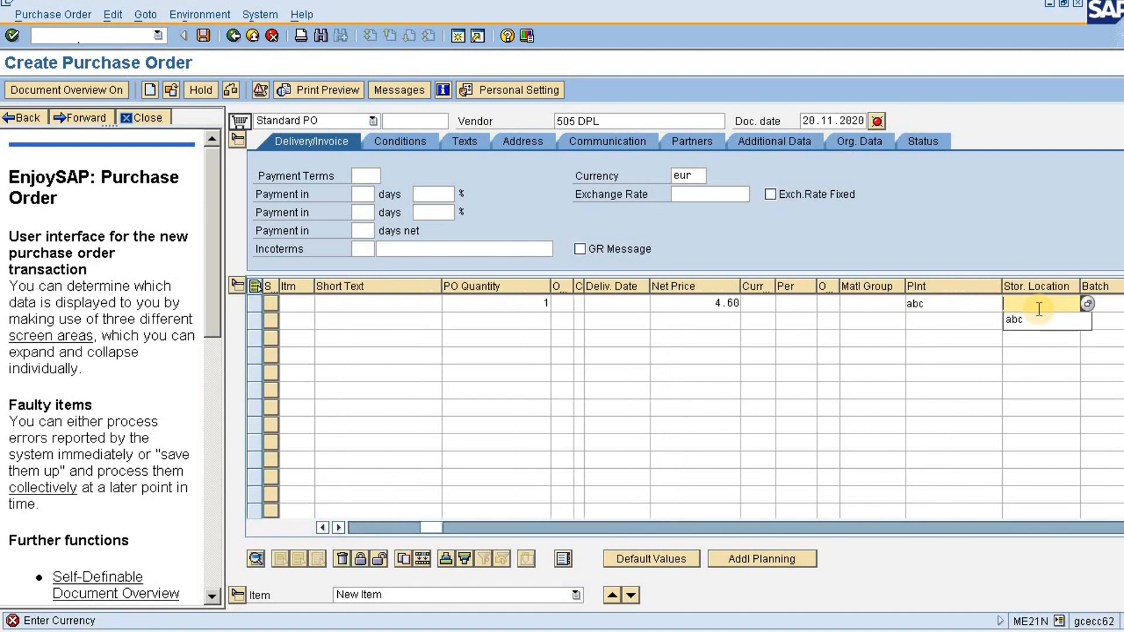
pyautogui.press('Down')
pyautogui.press('Tab')
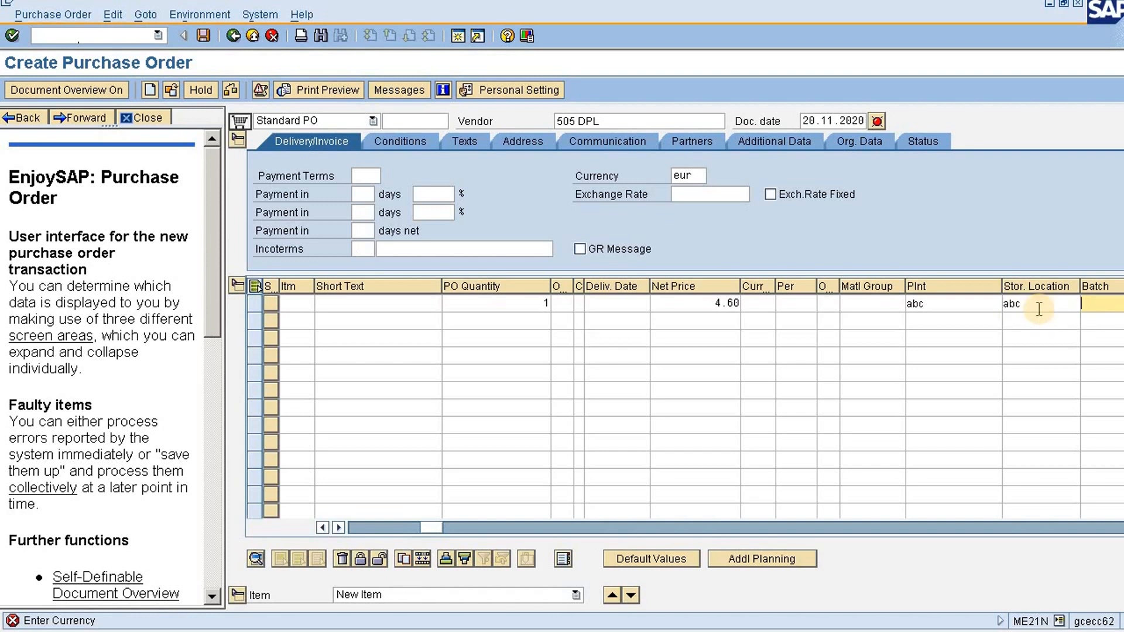
# Set the pen item's currency to EUR and confirm the item line
pyautogui.press('Return')
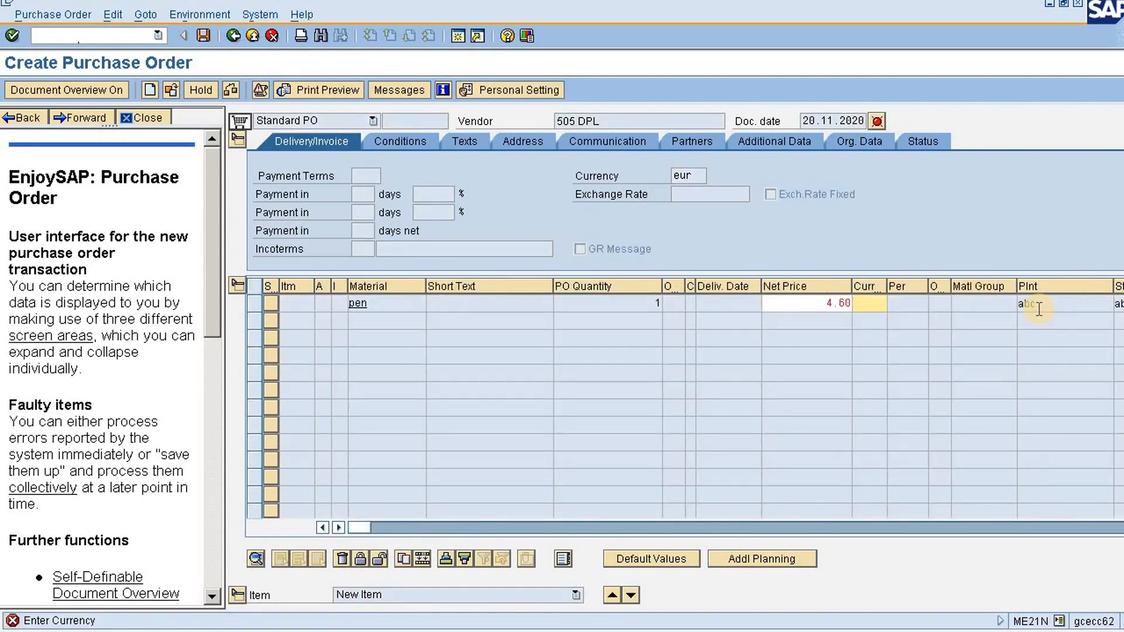
pyautogui.press('Down')
pyautogui.press('Down')
pyautogui.press('Return')
pyautogui.press('Return')
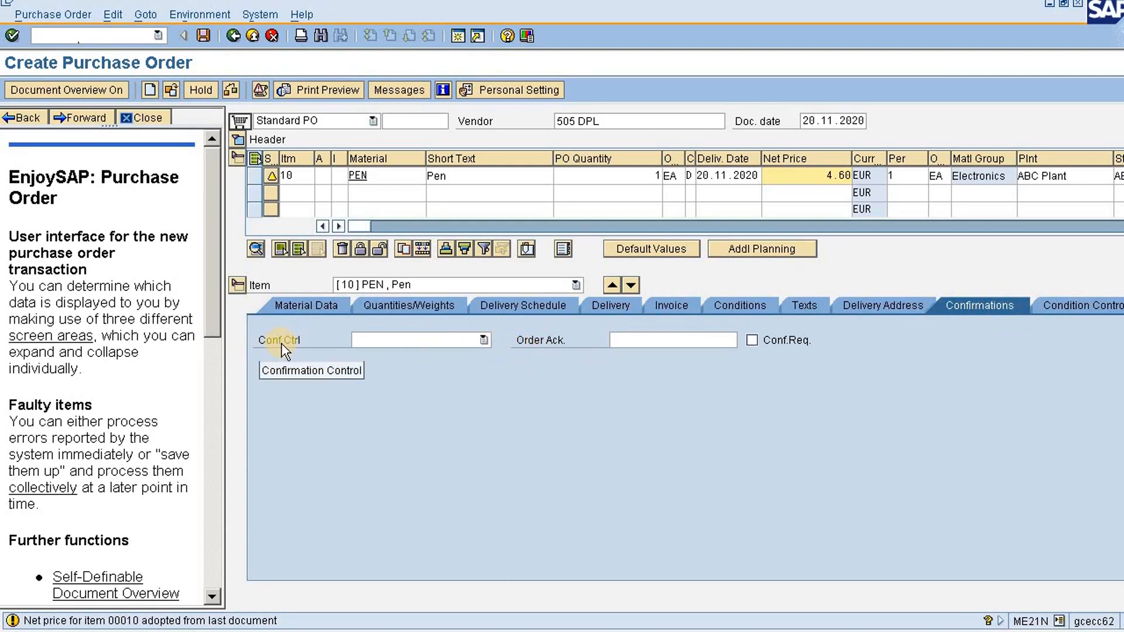
# Set the pen item's confirmation control to Inbound Delivery ECC and save the purchase order
pyautogui.click(484, 340)
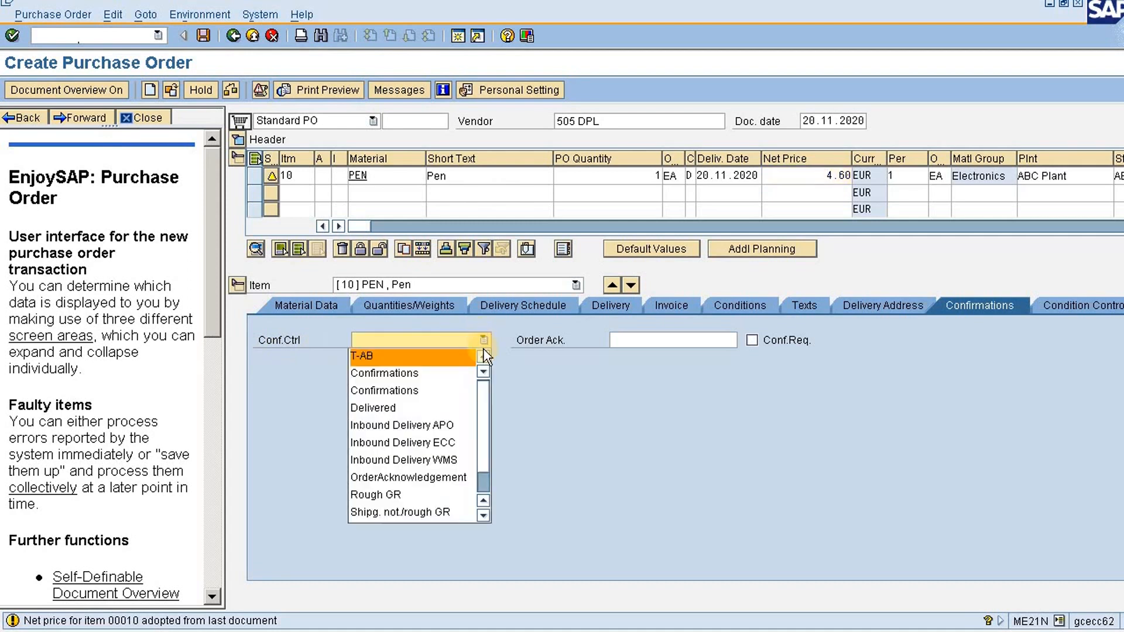
pyautogui.click(480, 404)
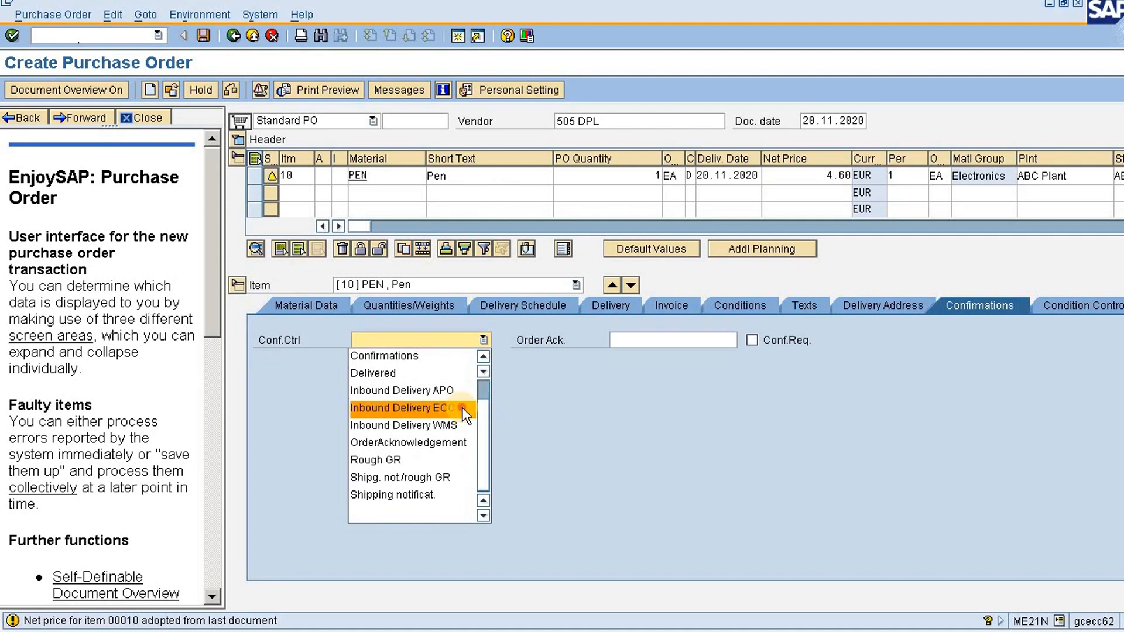
pyautogui.click(463, 409)
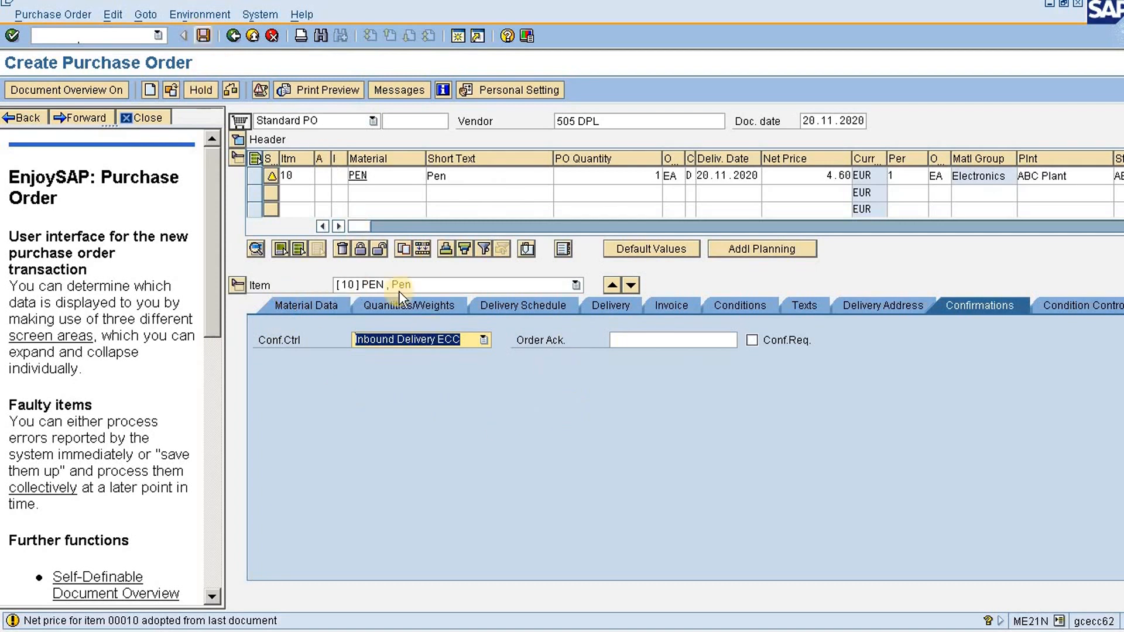
pyautogui.click(203, 37)
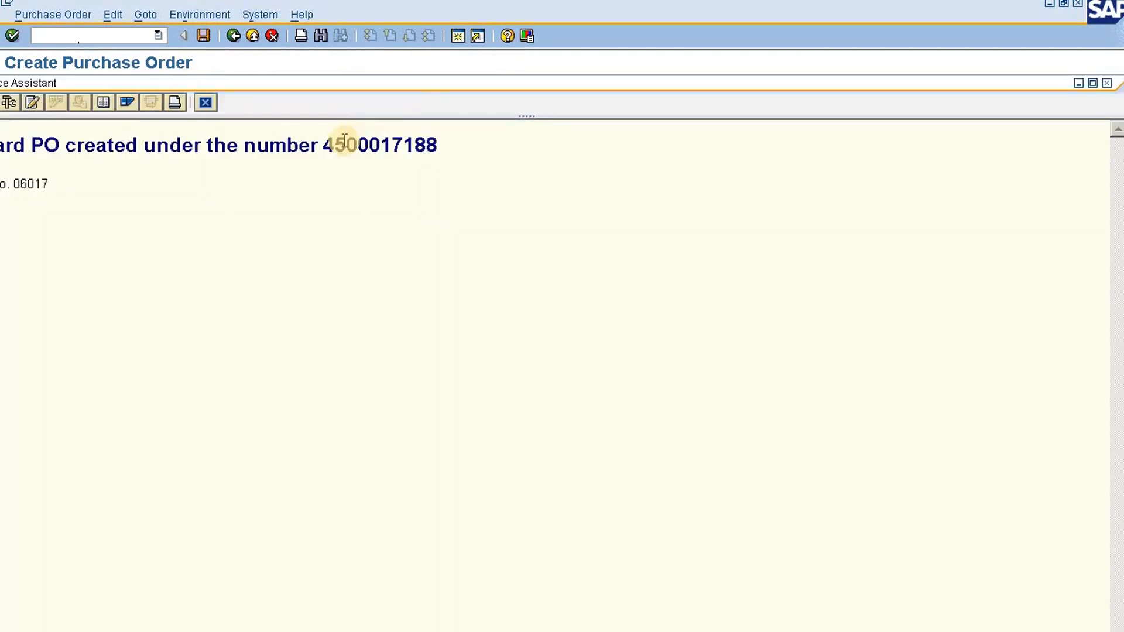
# Copy the new purchase order number into the inbound delv notes in Notepad, replacing the number on the PO Creation line
pyautogui.click(385, 144)
pyautogui.doubleClick(385, 145)
pyautogui.hotkey('ctrl', 'c')
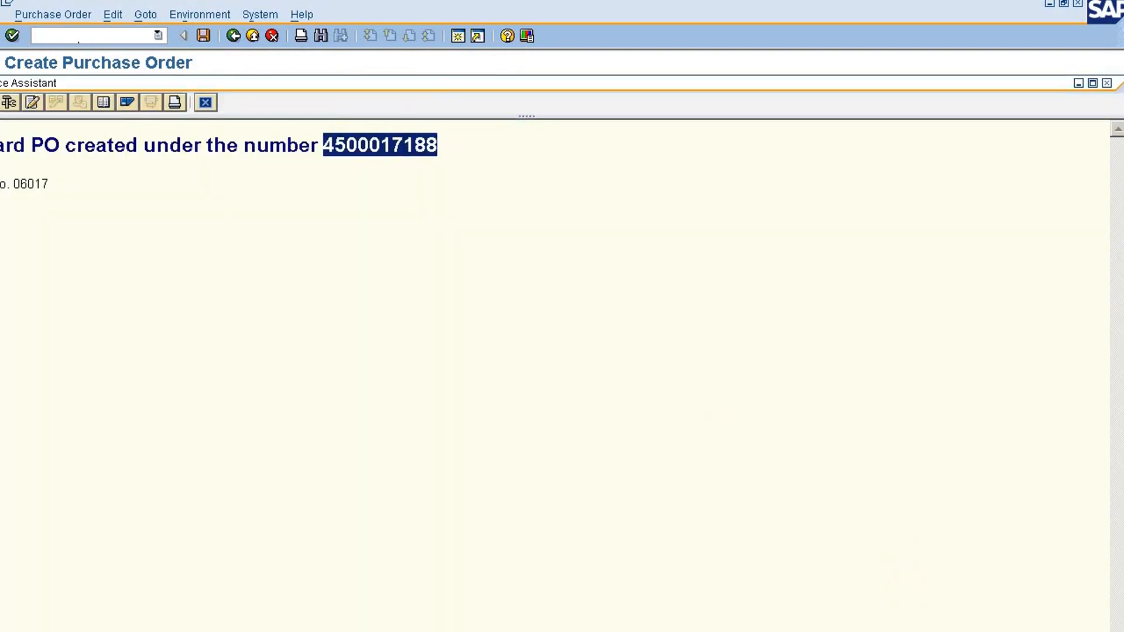
pyautogui.hotkey('alt', 'Tab')
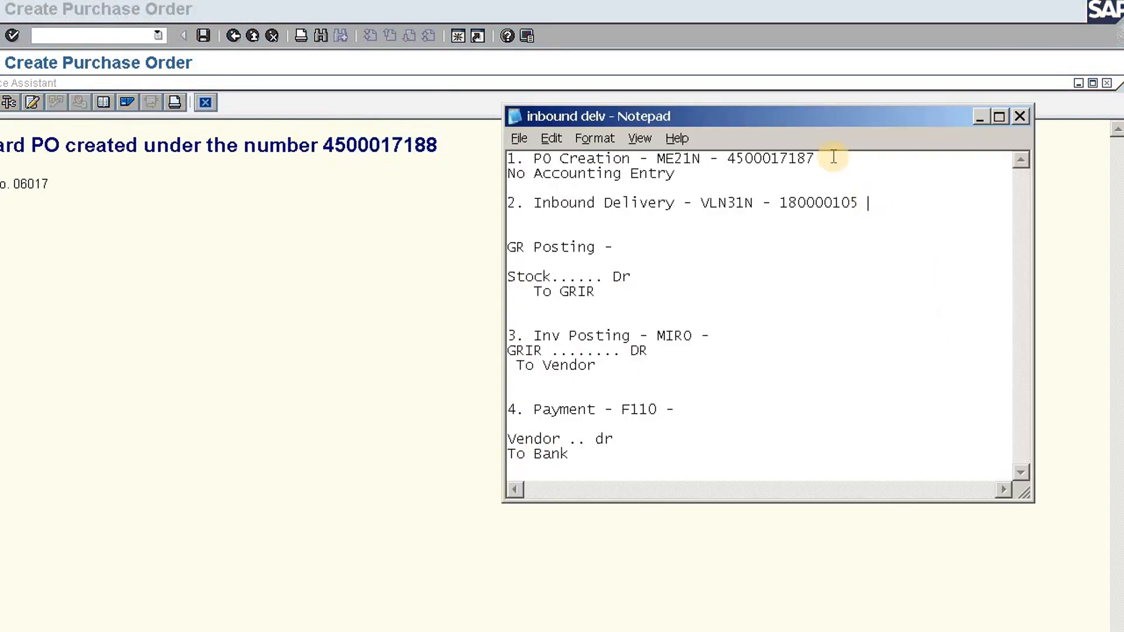
pyautogui.click(831, 155)
pyautogui.press('BackSpace')
pyautogui.press('BackSpace')
pyautogui.press('BackSpace')
pyautogui.press('BackSpace')
pyautogui.press('BackSpace')
pyautogui.press('BackSpace')
pyautogui.press('BackSpace')
pyautogui.press('BackSpace')
pyautogui.press('BackSpace')
pyautogui.press('BackSpace')
pyautogui.hotkey('ctrl', 'v')
# Return to SAP from the notes and close the Performance Assistant window about the created purchase order
pyautogui.moveTo(533, 202); pyautogui.dragTo(674, 201)
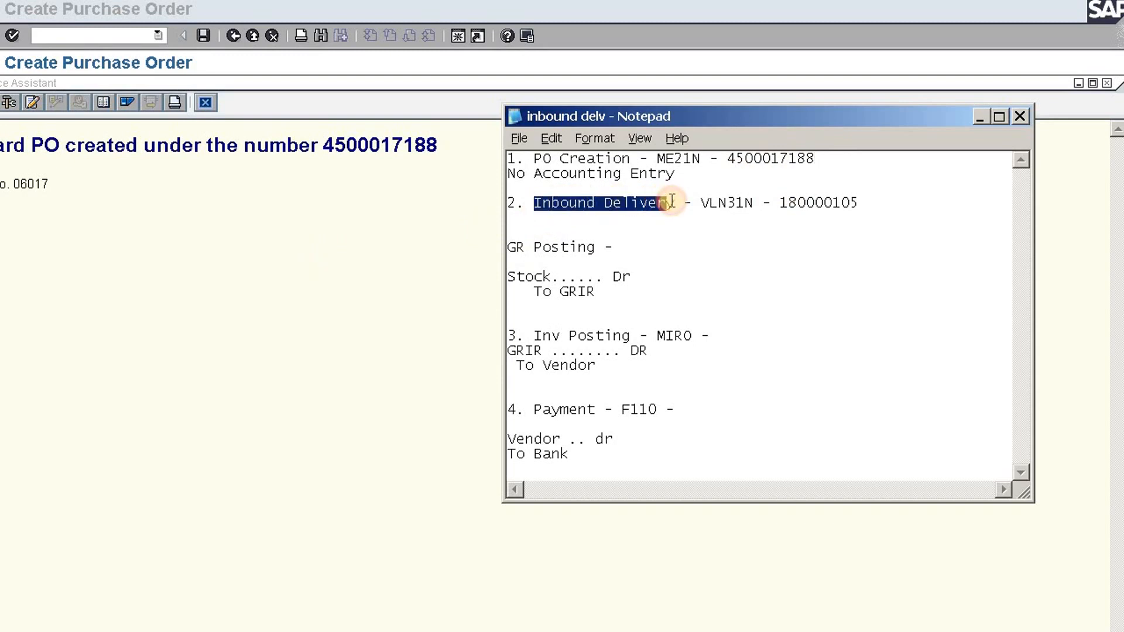
pyautogui.doubleClick(720, 202)
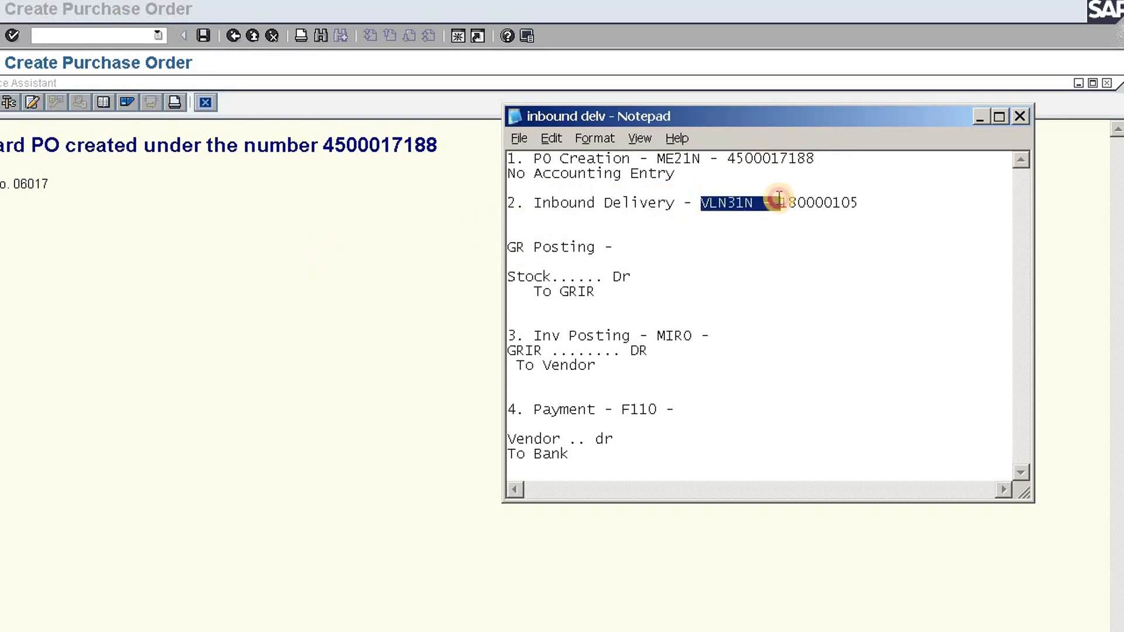
pyautogui.click(335, 266)
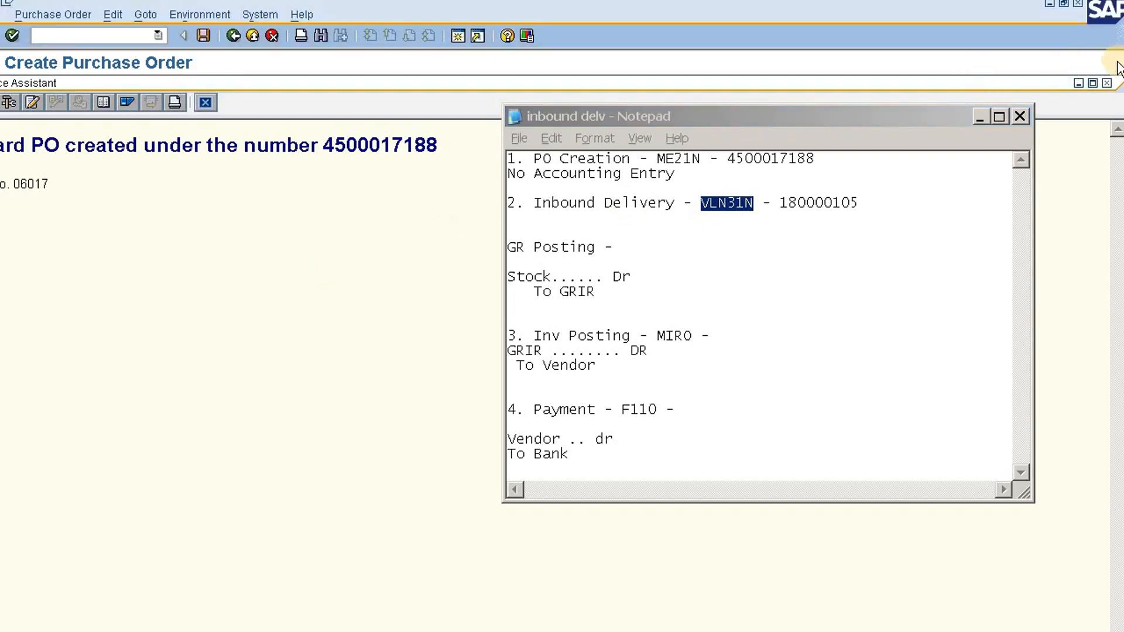
pyautogui.click(1108, 84)
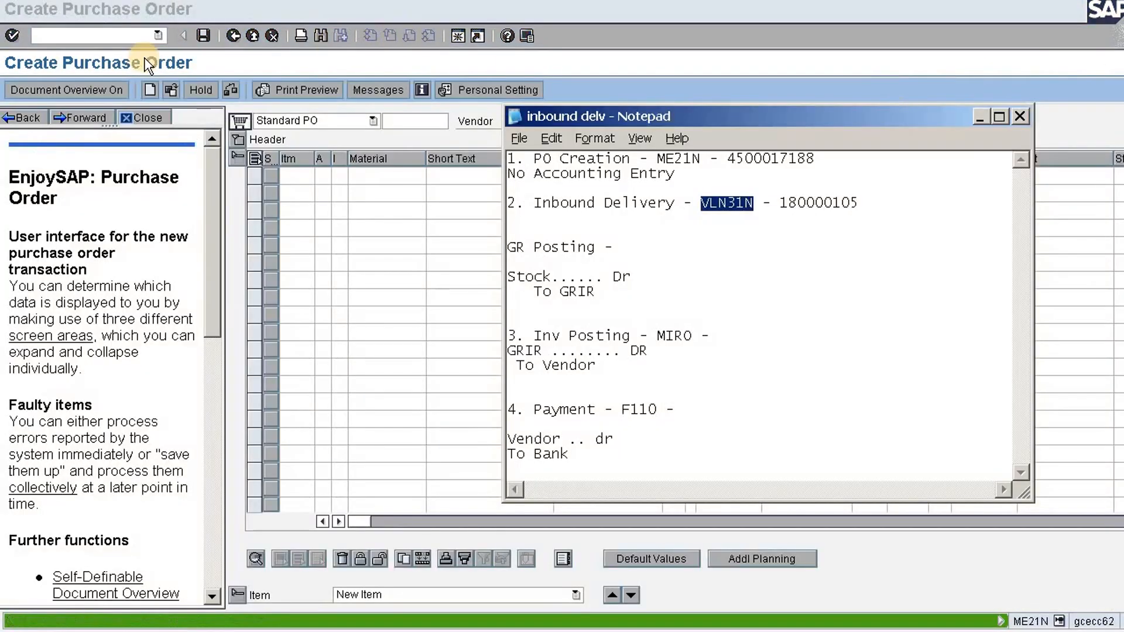
# Open the Create Inbound Delivery transaction VL31N and go to its Purchase Order field
pyautogui.click(94, 35)
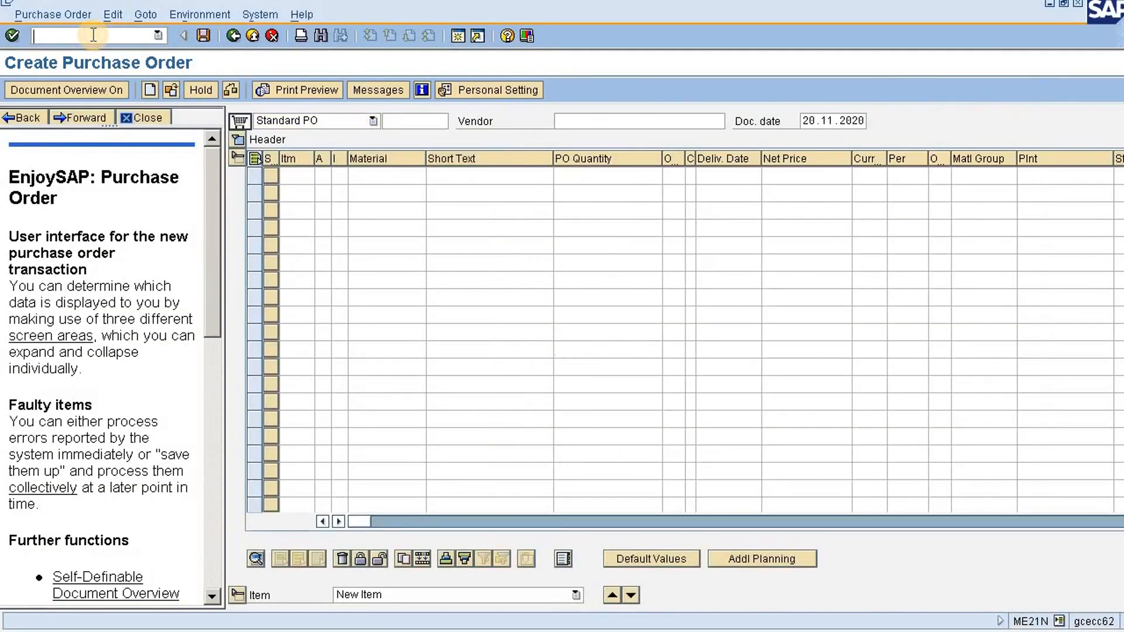
pyautogui.write('/n')
pyautogui.write('vl')
pyautogui.write('01n')
pyautogui.press('Return')
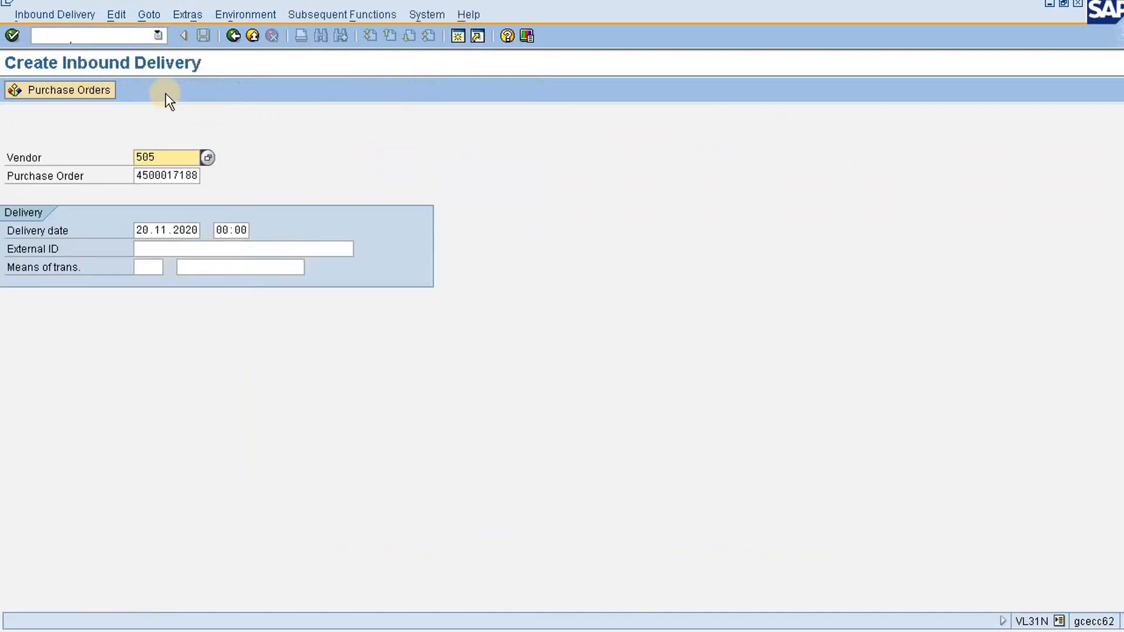
pyautogui.click(168, 175)
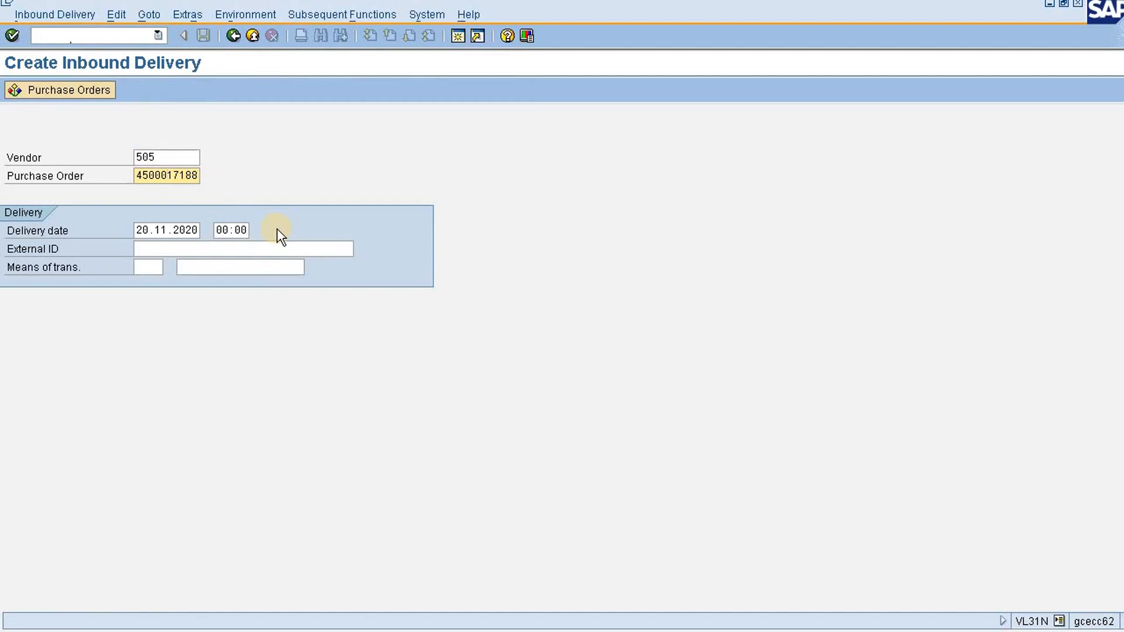
# Load the purchase order's items into the inbound delivery, set the pen's putaway quantity to 1, and save the delivery
pyautogui.press('Return')
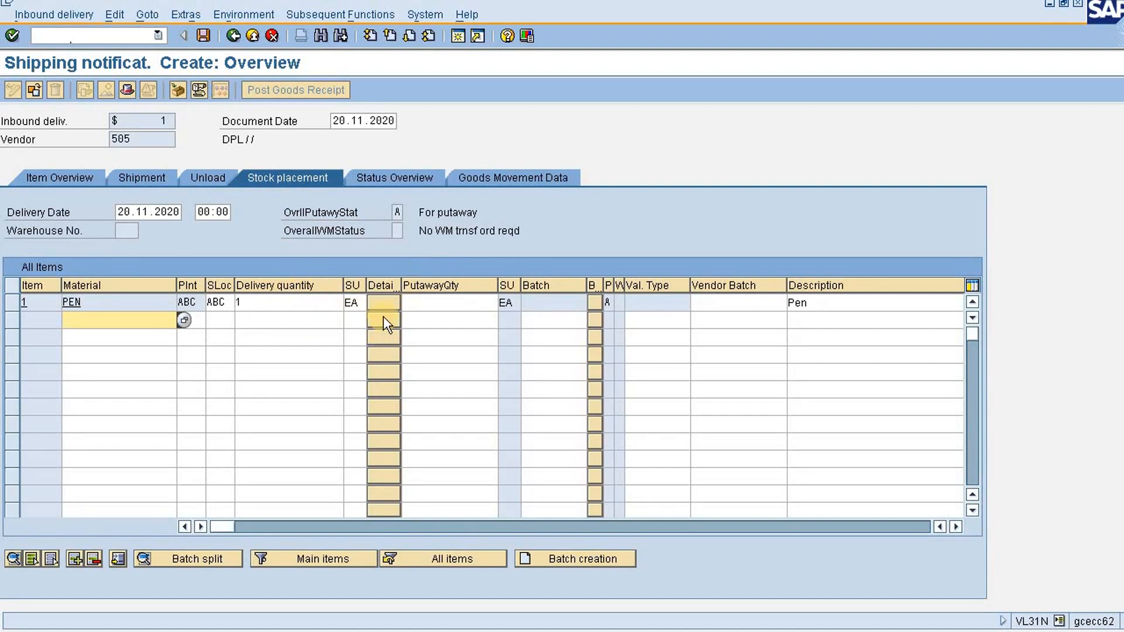
pyautogui.click(448, 301)
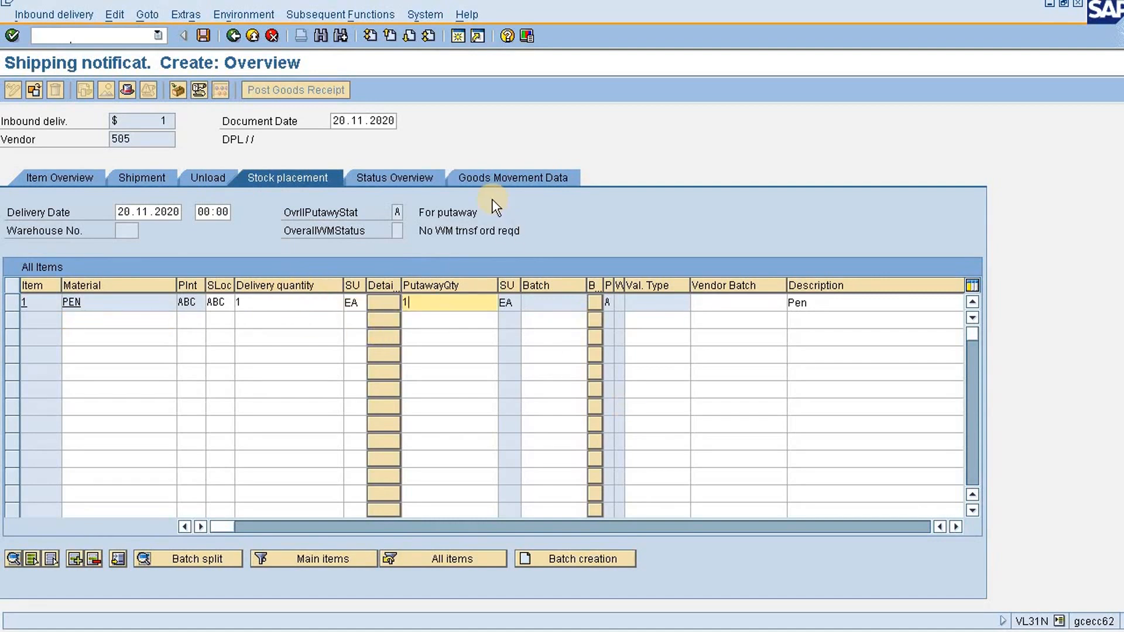
pyautogui.click(202, 36)
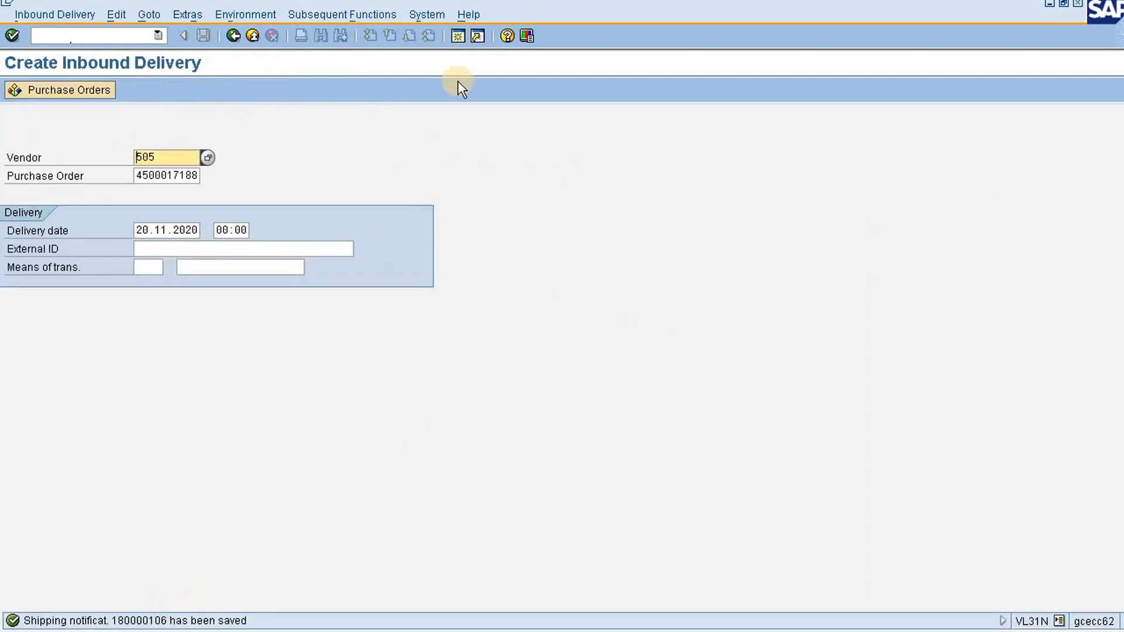
# Copy the new shipping notification number over the old one on the Inbound Delivery line of the Notepad notes, and close SAP's Performance Assistant
pyautogui.click(145, 612)
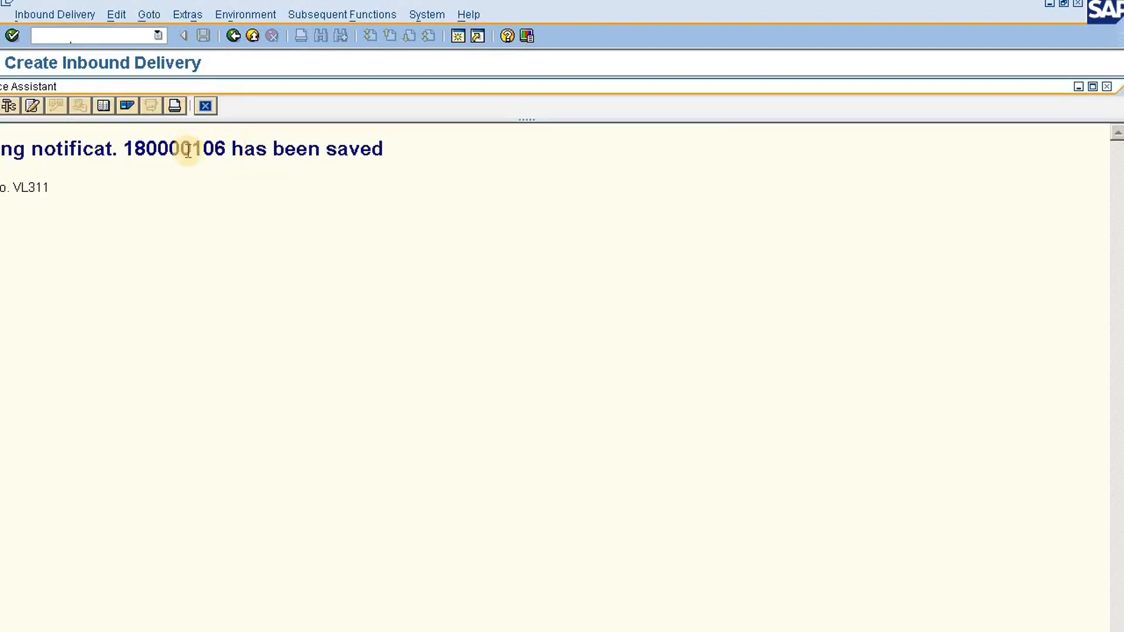
pyautogui.doubleClick(189, 151)
pyautogui.hotkey('ctrl', 'c')
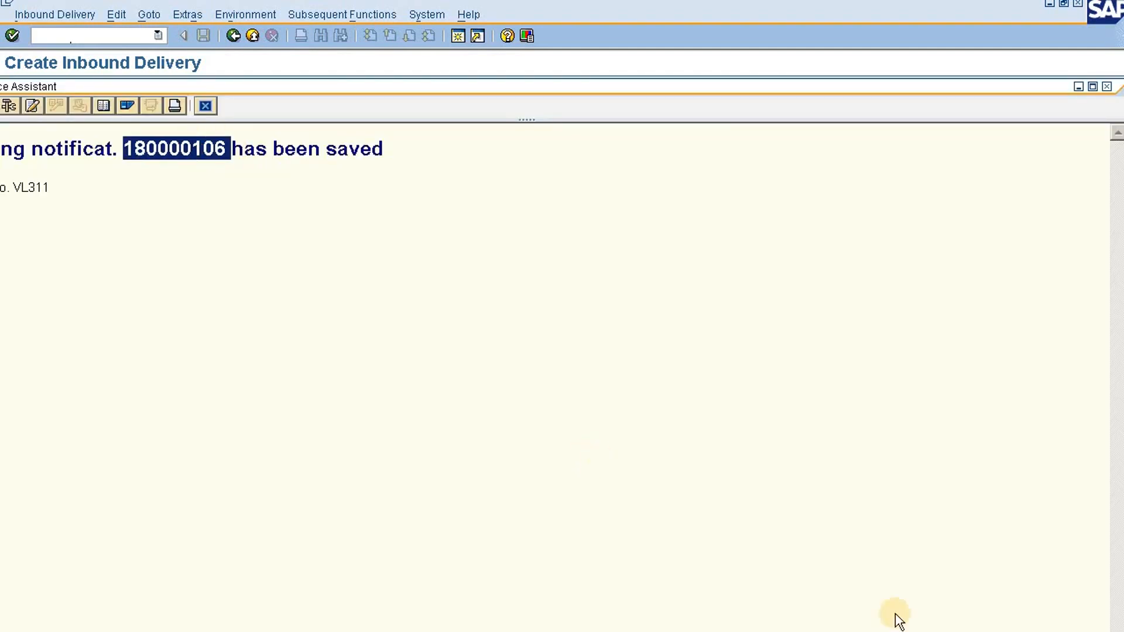
pyautogui.hotkey('alt', 'Tab')
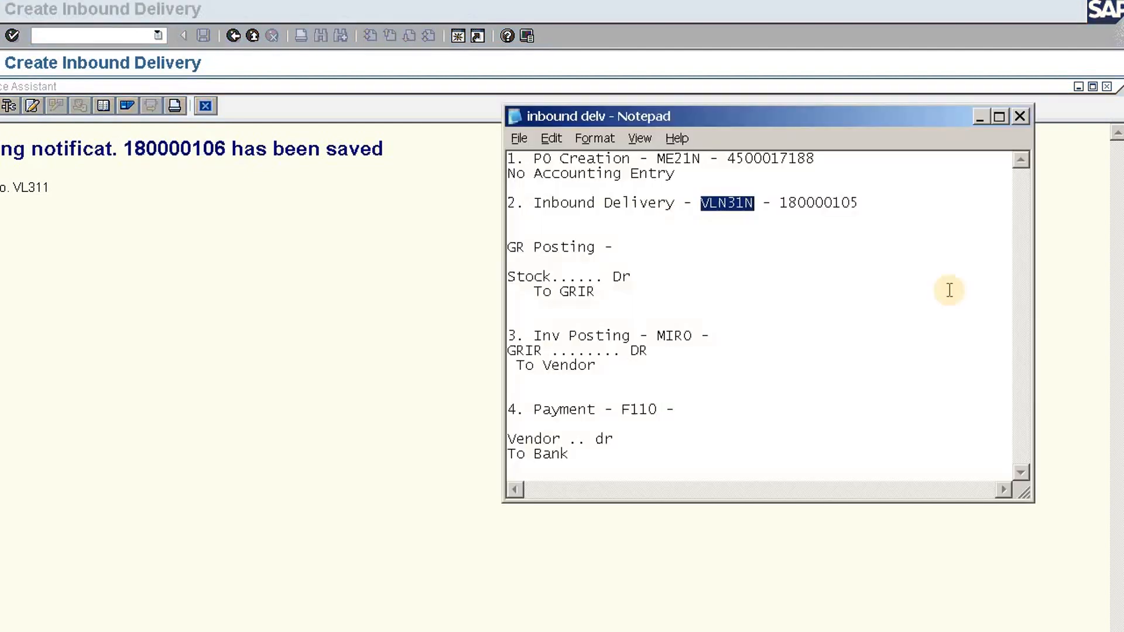
pyautogui.doubleClick(845, 203)
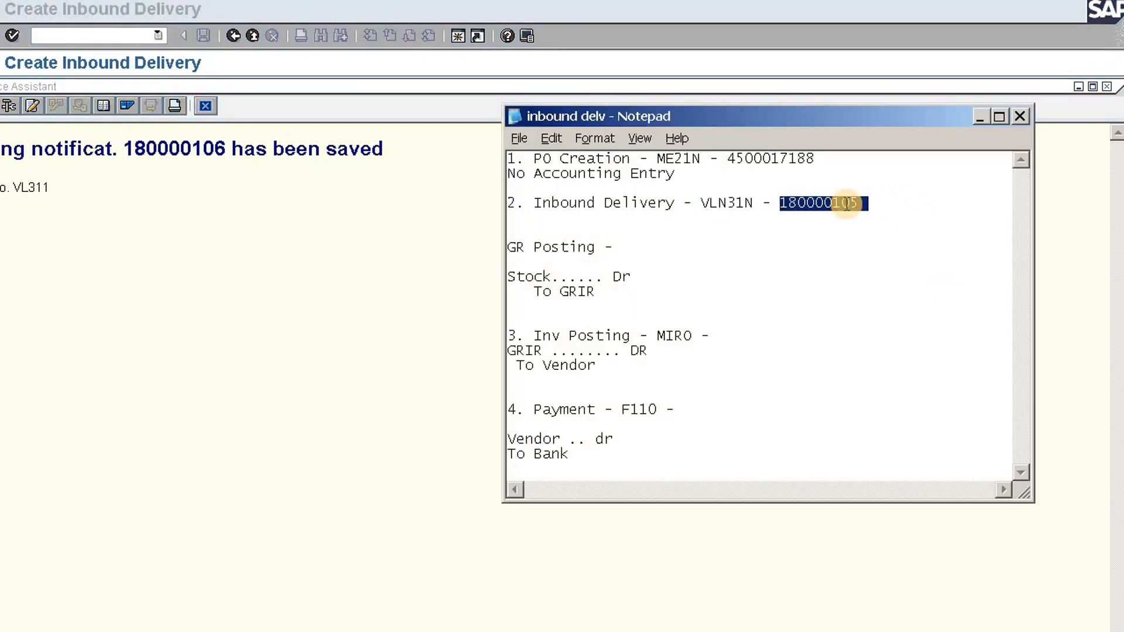
pyautogui.hotkey('ctrl', 'v')
pyautogui.click(376, 359)
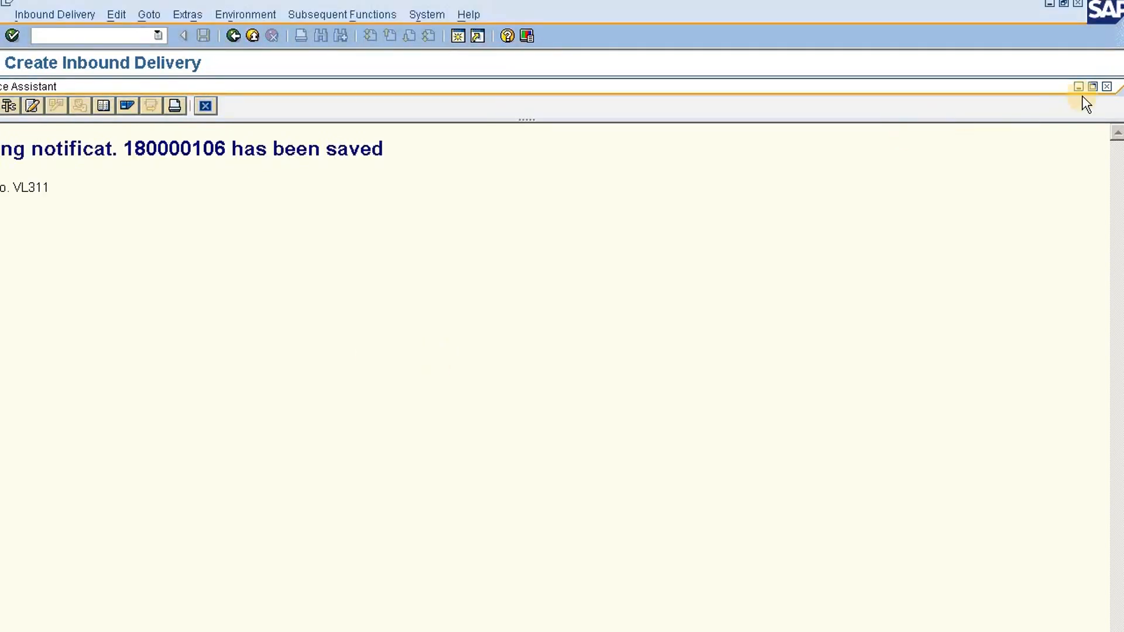
pyautogui.click(1106, 87)
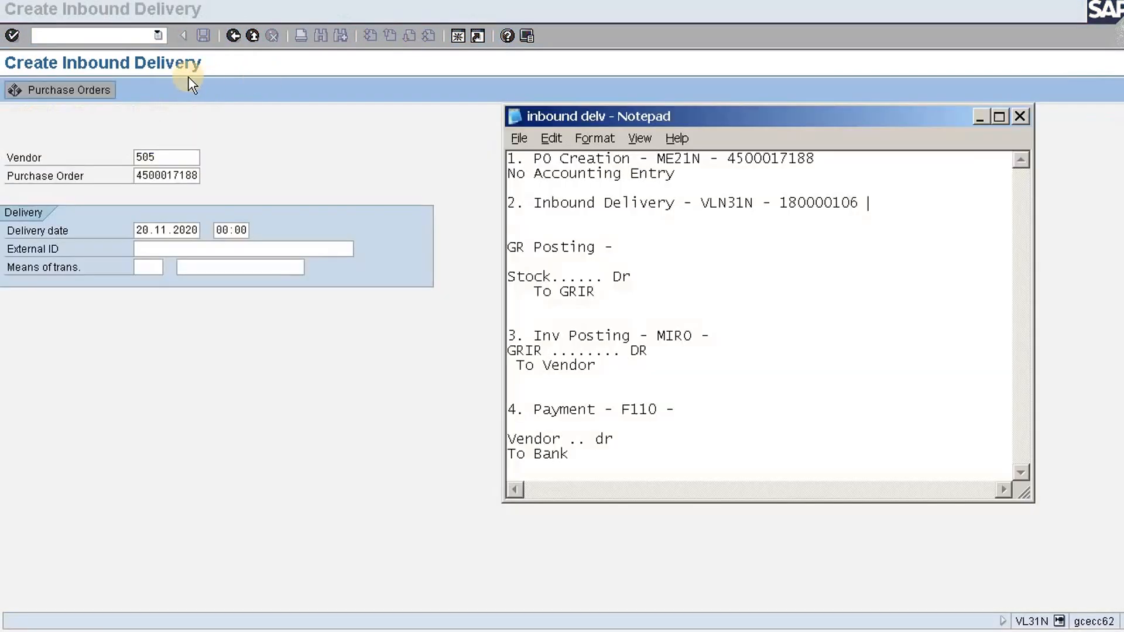
# Open the Change Inbound Delivery transaction VL32N and display the new delivery's document flow, selecting its picking request
pyautogui.click(101, 36)
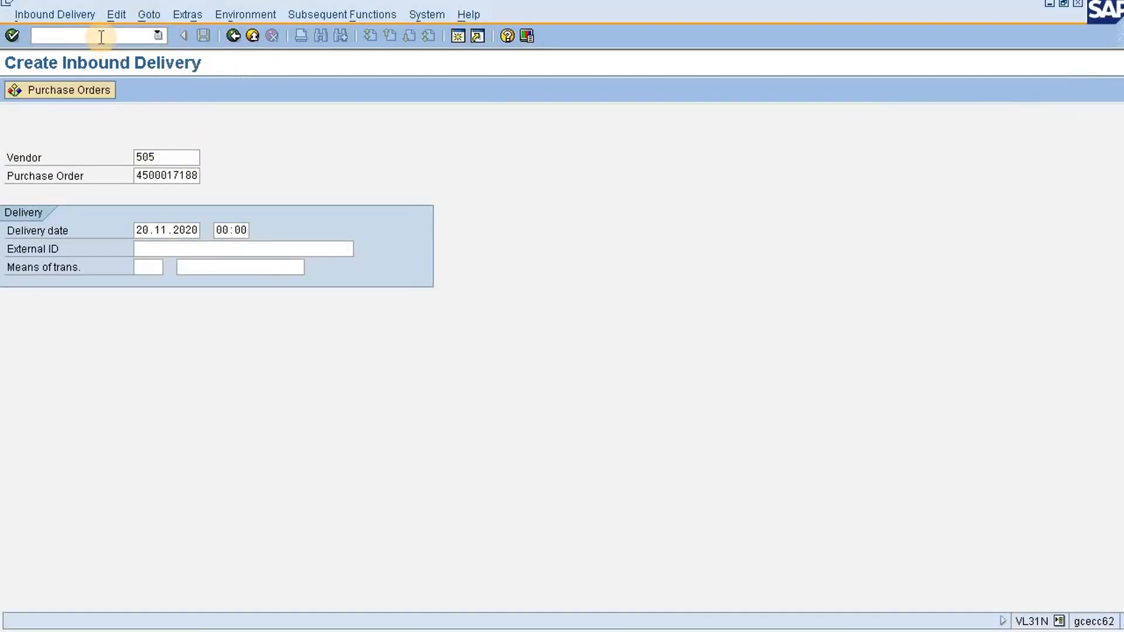
pyautogui.write('/nvl32n')
pyautogui.press('Return')
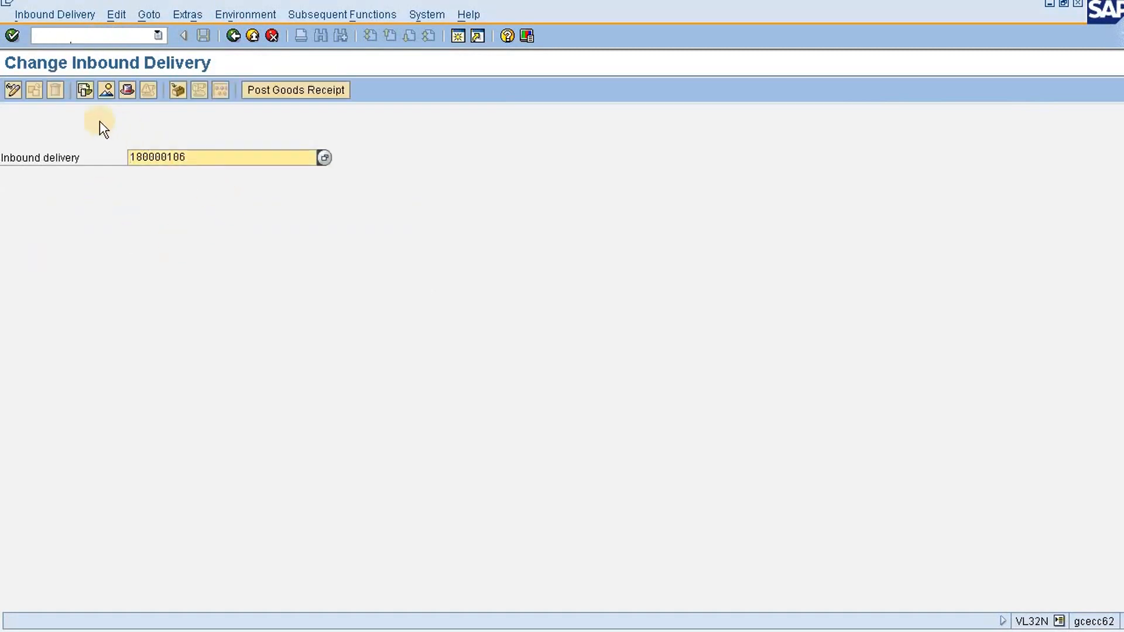
pyautogui.click(83, 95)
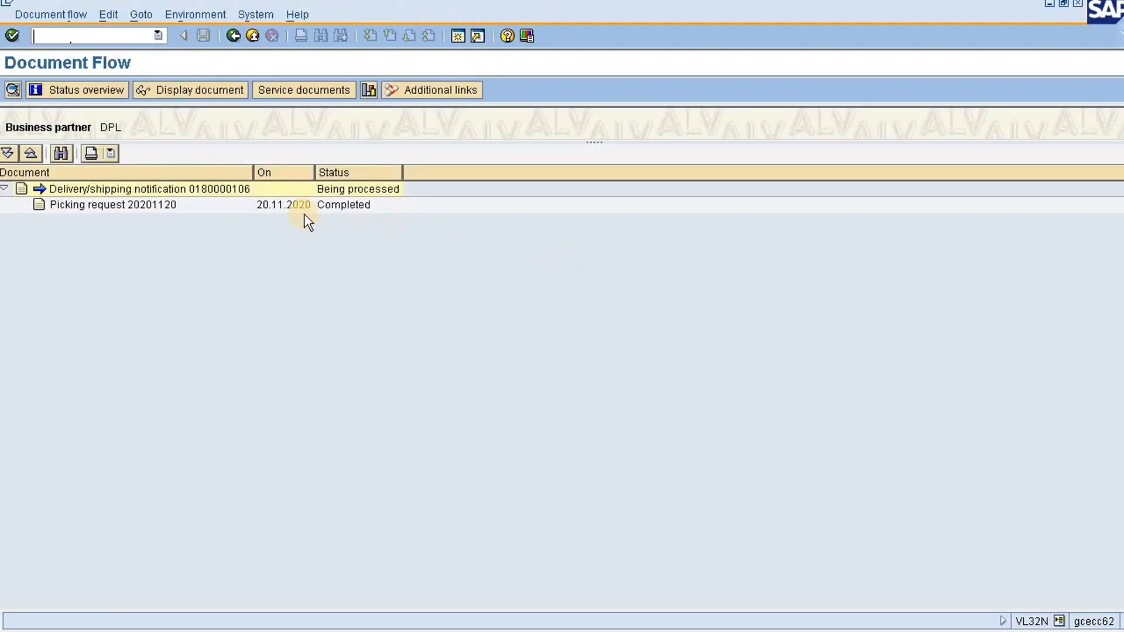
pyautogui.click(148, 203)
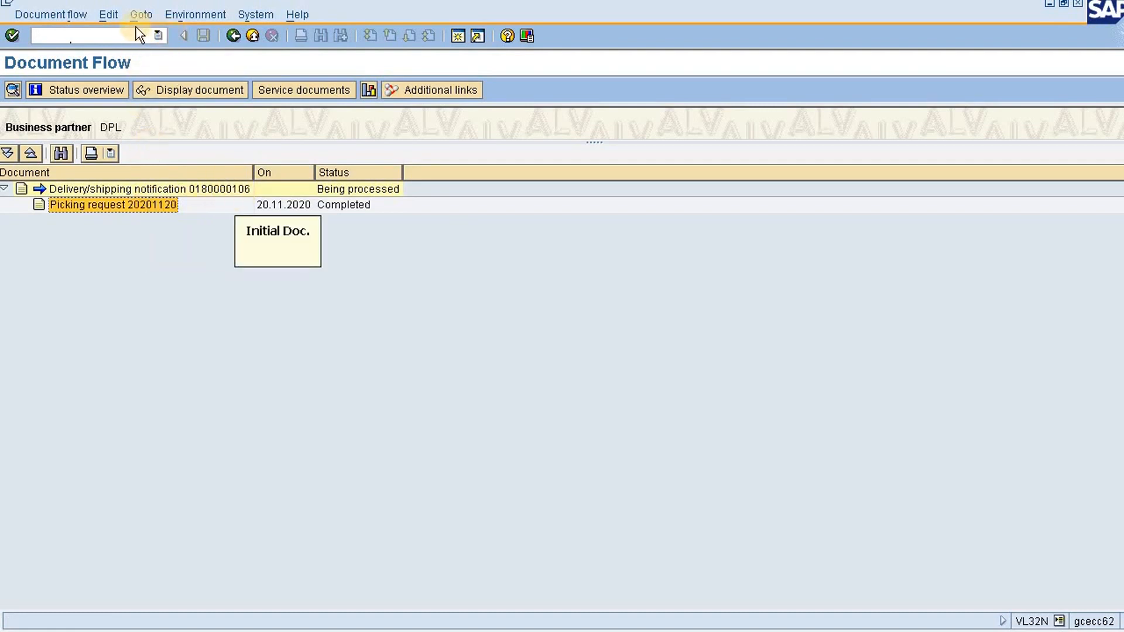
# Restart VL32N from the document flow and open the delivery's overview to check the pen's putaway quantity
pyautogui.click(109, 37)
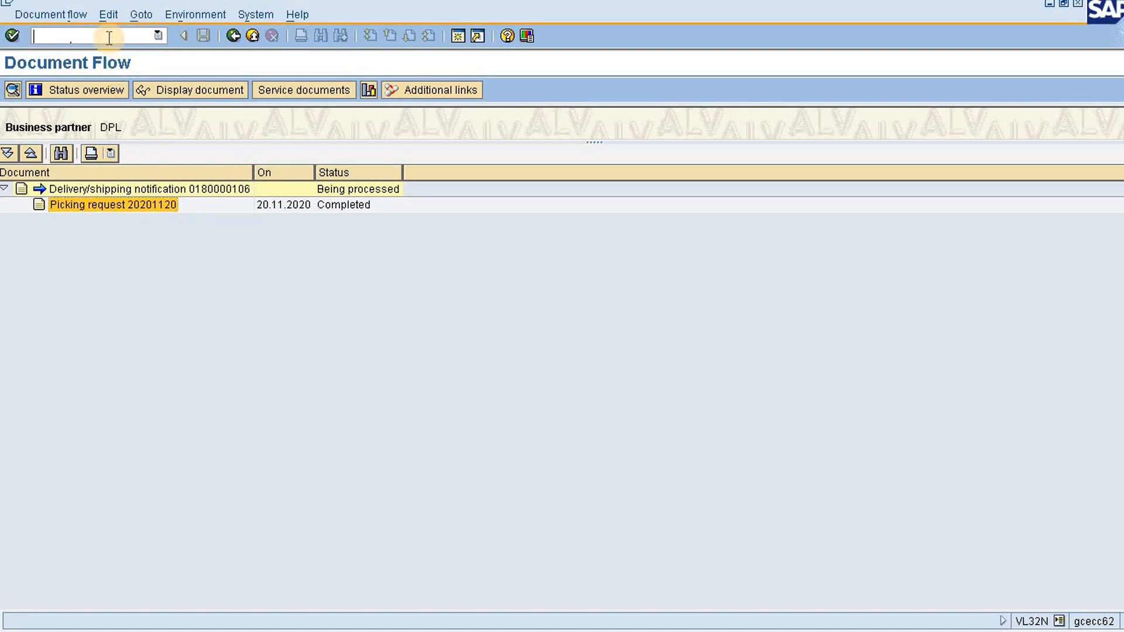
pyautogui.write('/nvl32n')
pyautogui.press('Return')
pyautogui.press('Return')
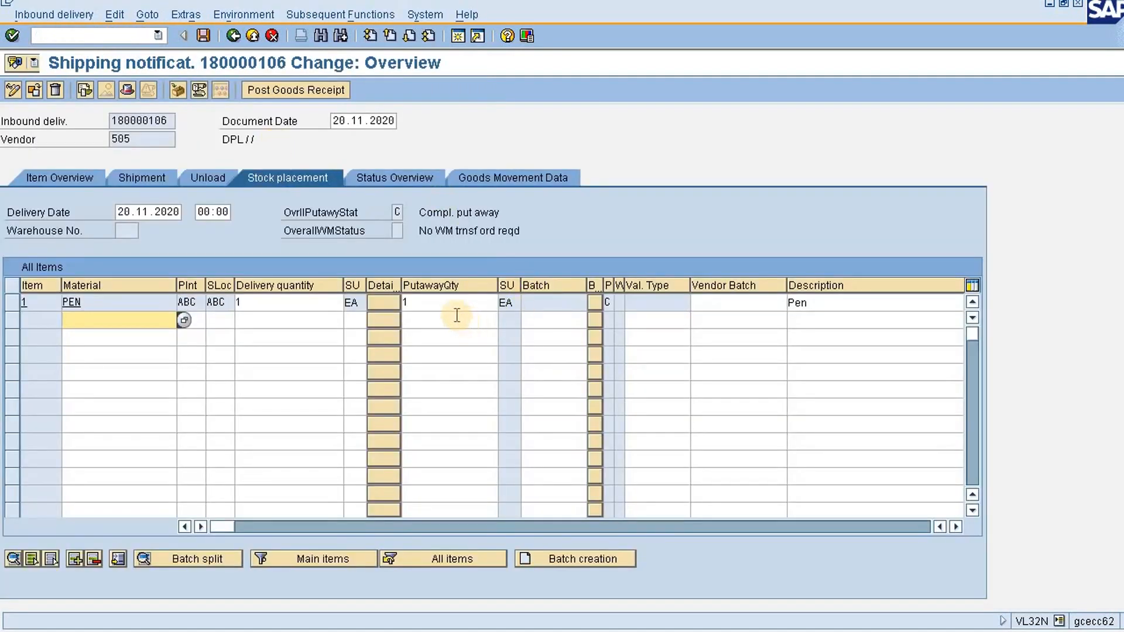
pyautogui.click(454, 309)
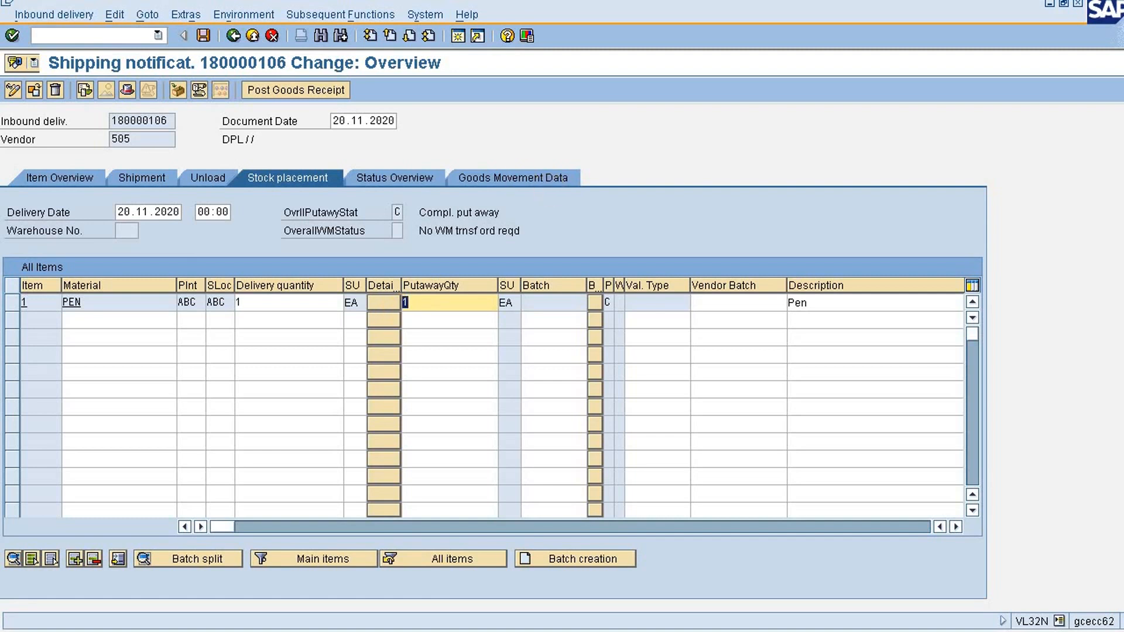
# Display the document flow once more from the delivery's overview and select the picking request
pyautogui.click(82, 33)
pyautogui.write('/nv')
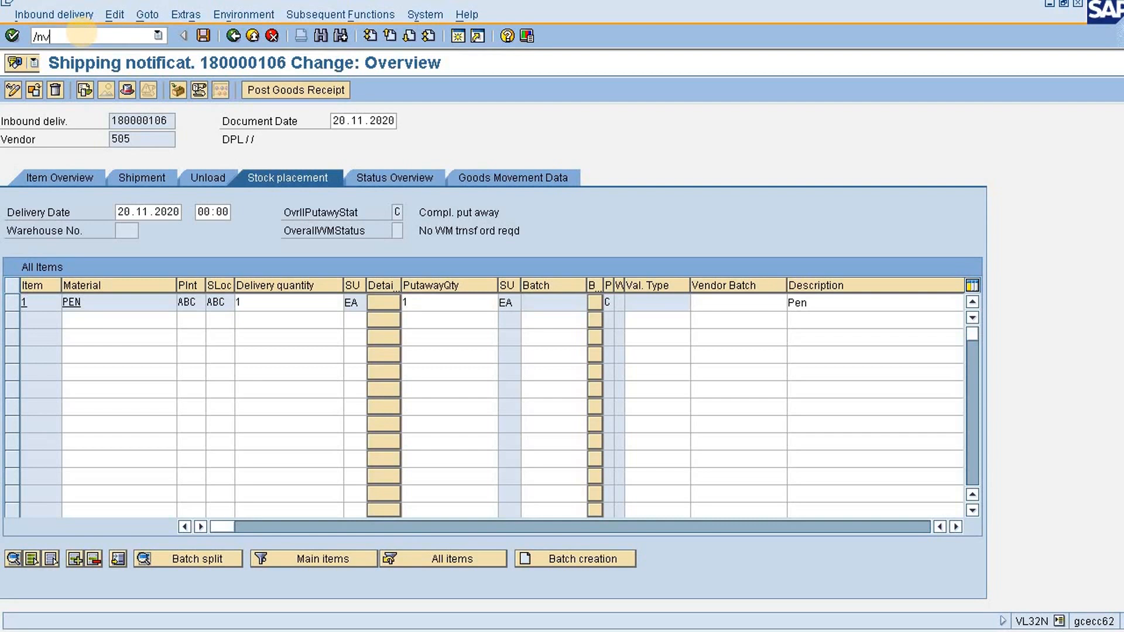
pyautogui.write('l32n')
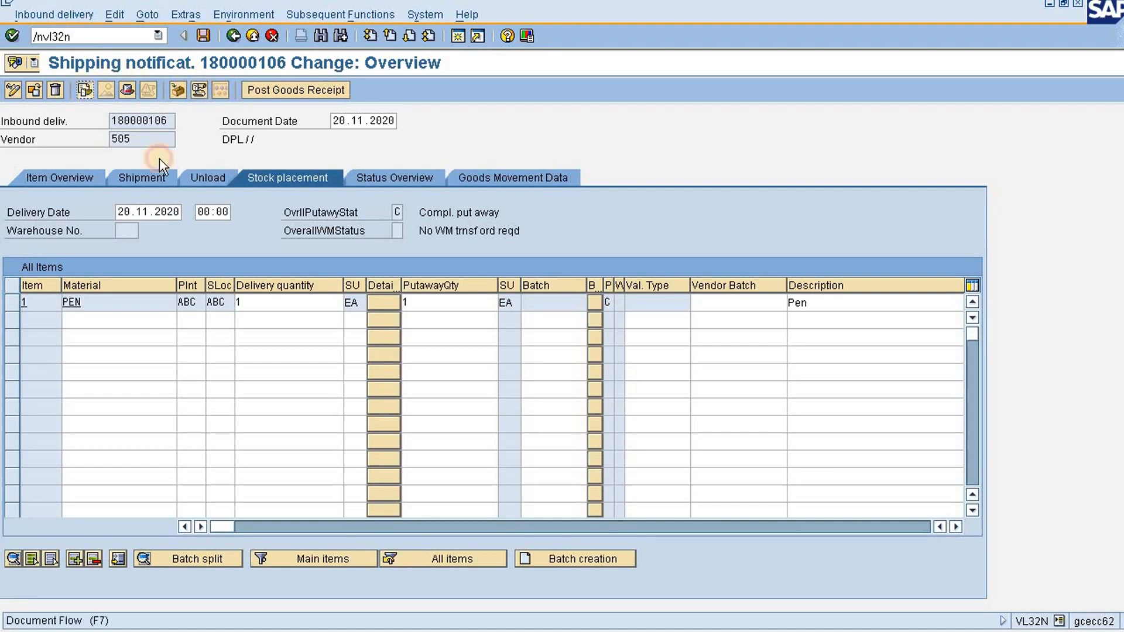
pyautogui.press('Return')
pyautogui.click(85, 90)
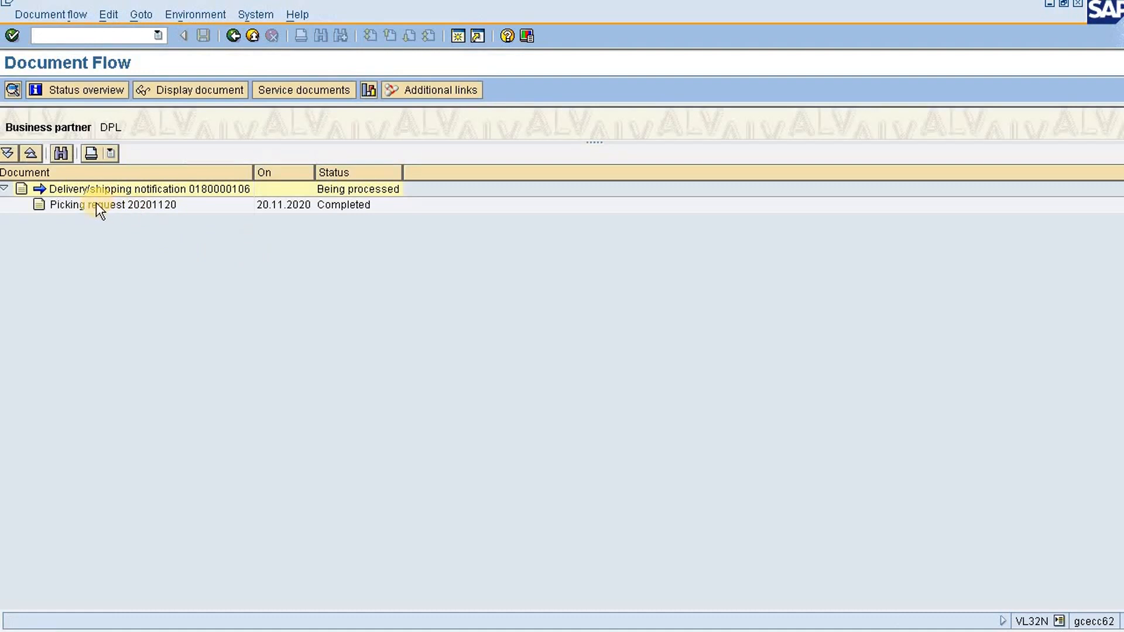
pyautogui.click(96, 204)
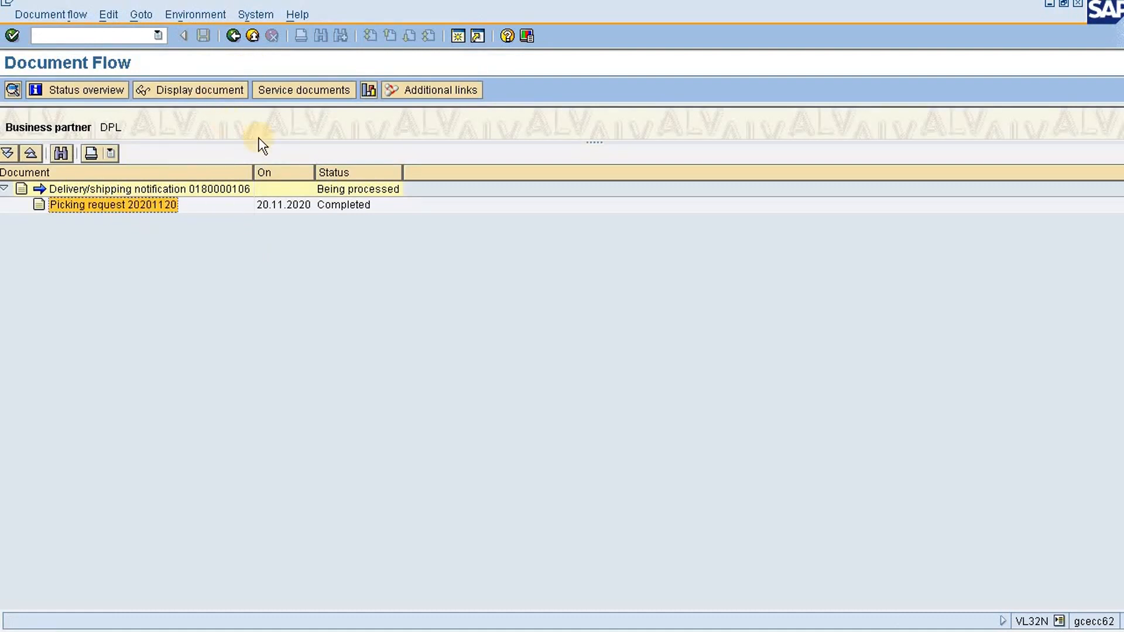
# Reopen the delivery through VL32N, inspect the putaway quantity of the pen item, and return to the initial screen
pyautogui.click(156, 36)
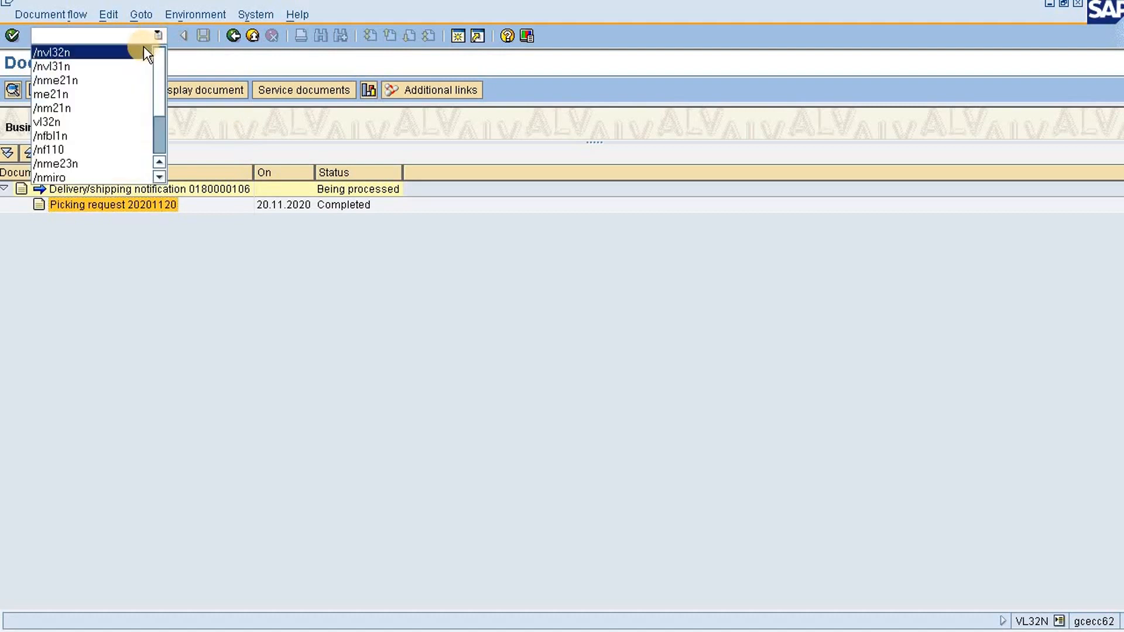
pyautogui.click(143, 49)
pyautogui.press('Return')
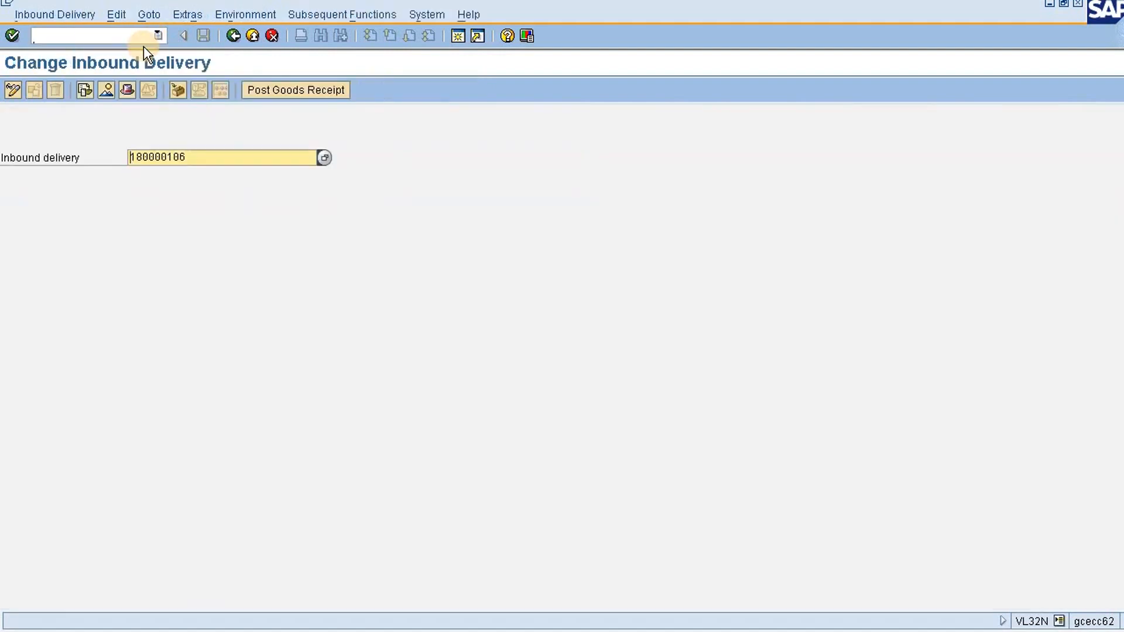
pyautogui.press('Return')
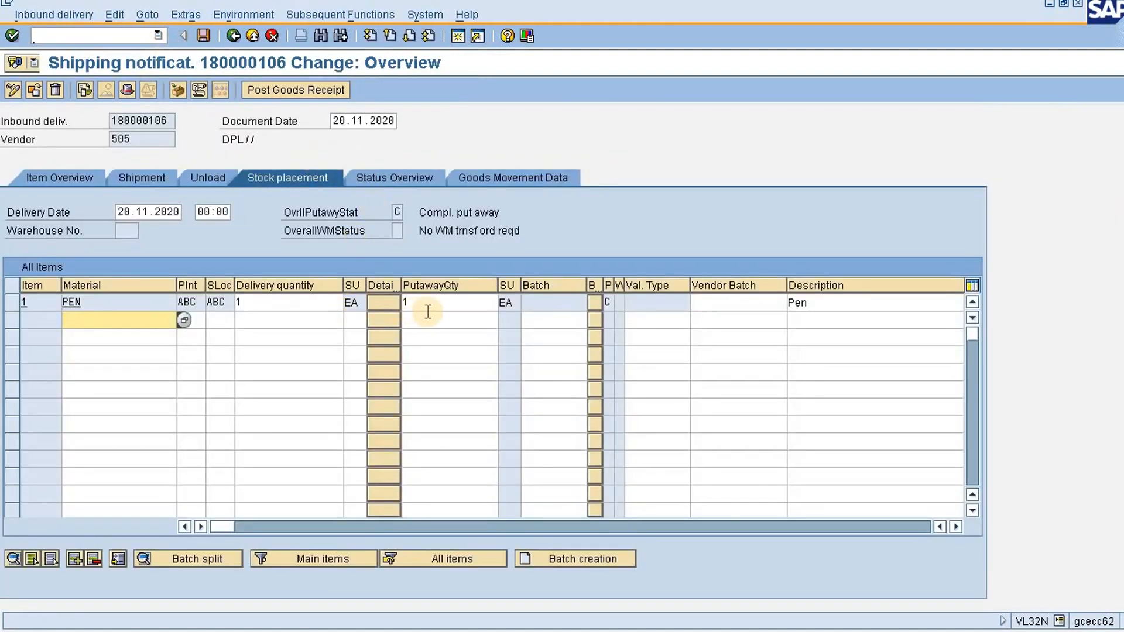
pyautogui.doubleClick(428, 304)
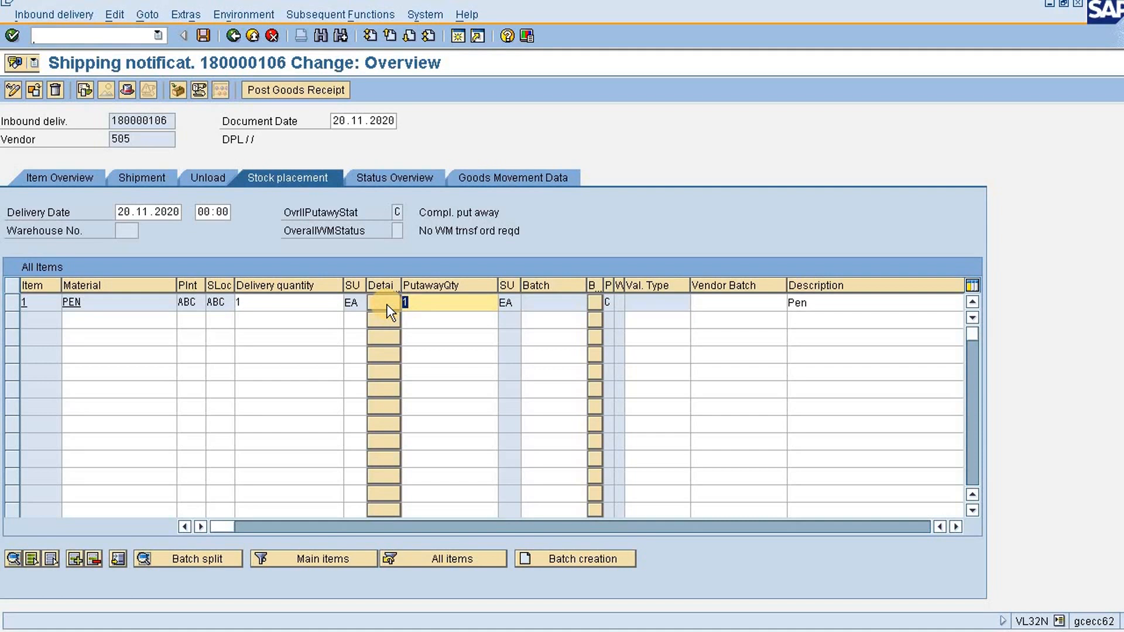
pyautogui.click(418, 303)
pyautogui.click(232, 36)
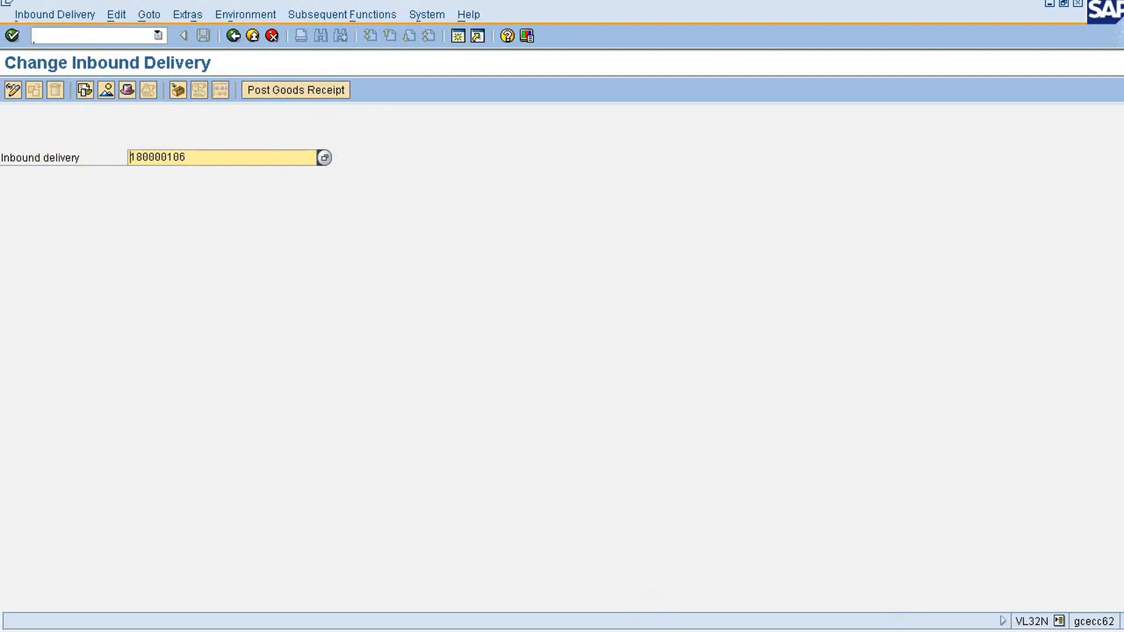
# Consult the inbound delv notes in Notepad and post the goods receipt for the recorded inbound delivery in SAP
pyautogui.click(1019, 623)
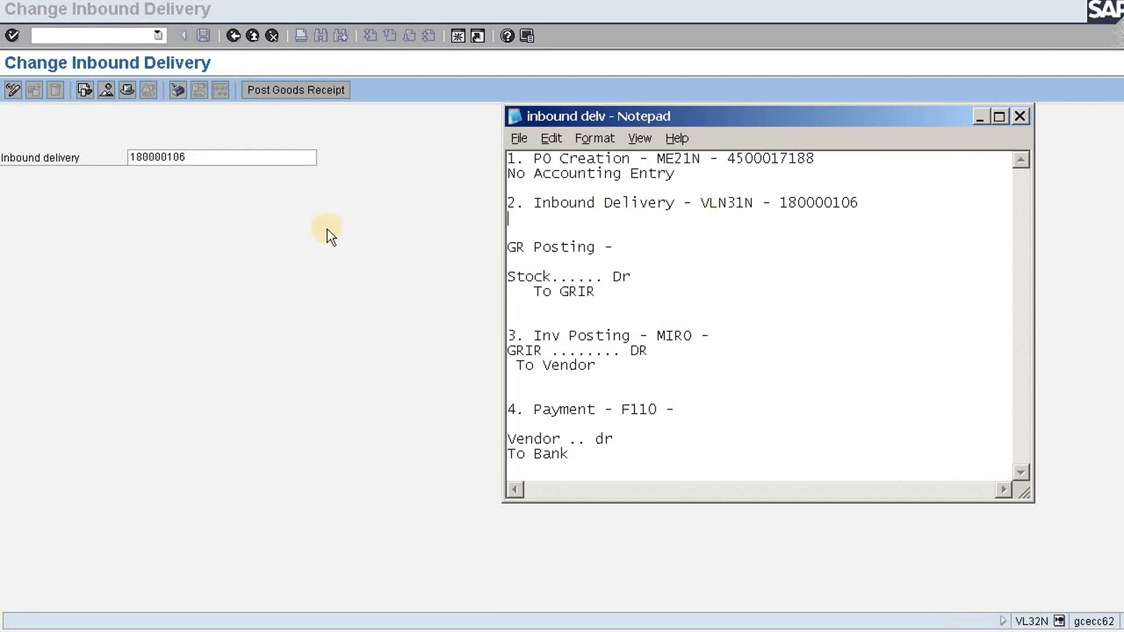
pyautogui.click(209, 158)
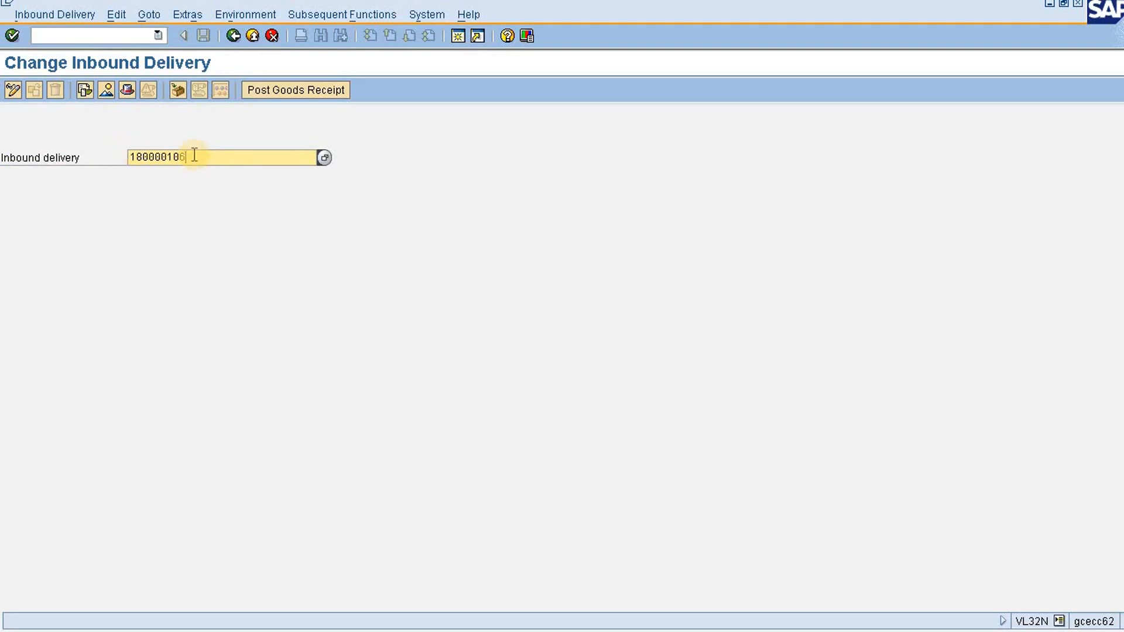
pyautogui.moveTo(191, 157); pyautogui.dragTo(103, 156)
pyautogui.click(325, 89)
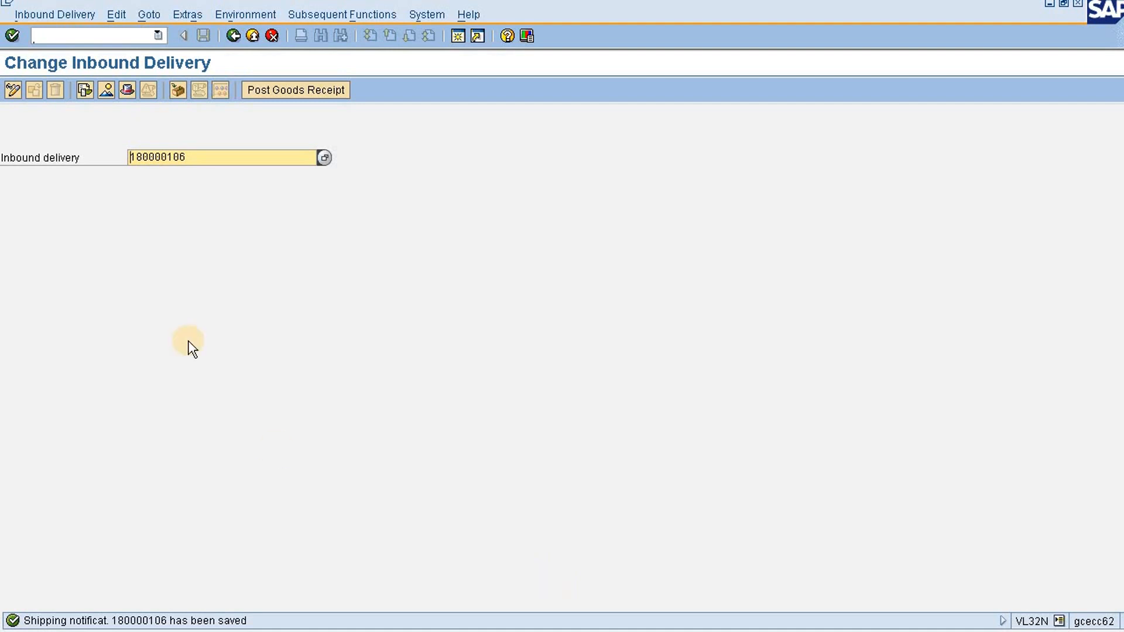
# Display the material document of the GR goods receipt from the inbound delivery's document flow
pyautogui.click(88, 90)
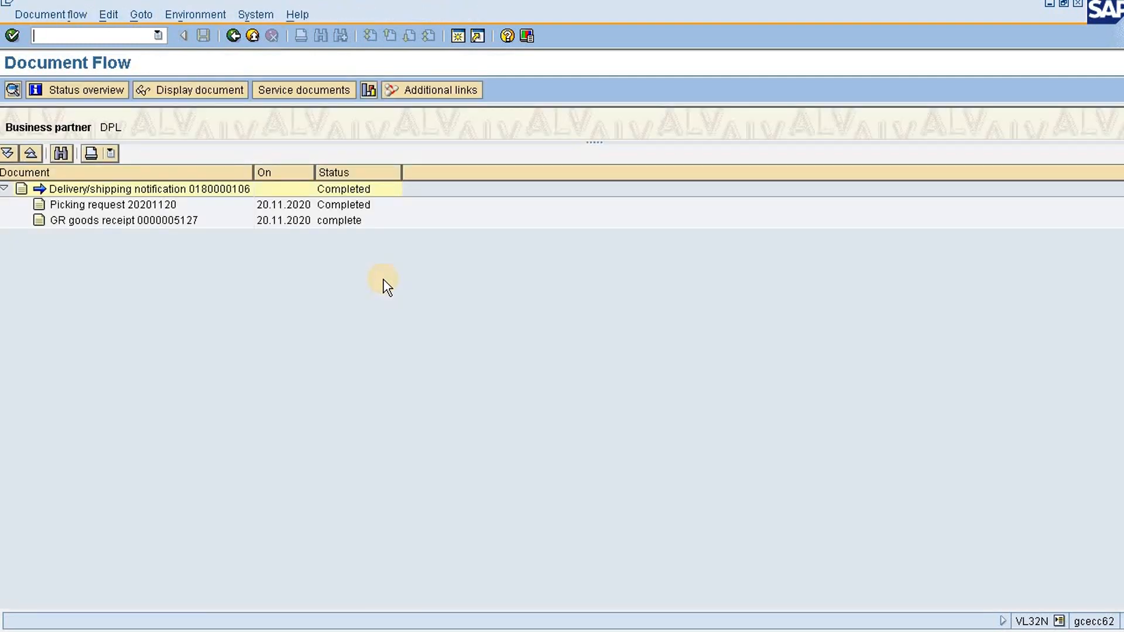
pyautogui.click(152, 223)
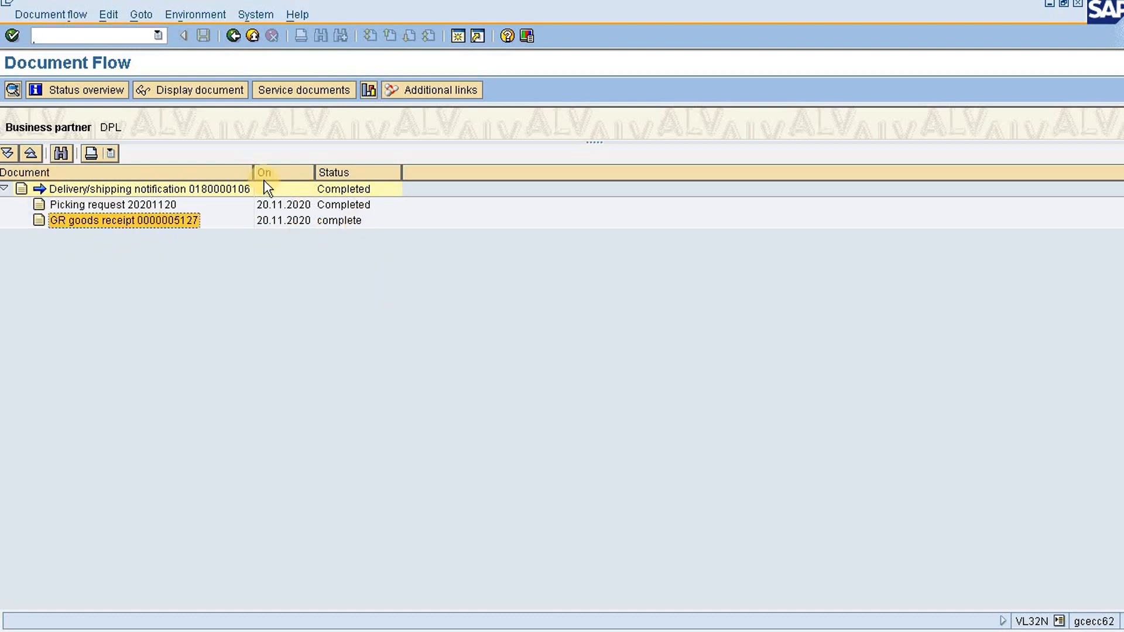
pyautogui.click(186, 91)
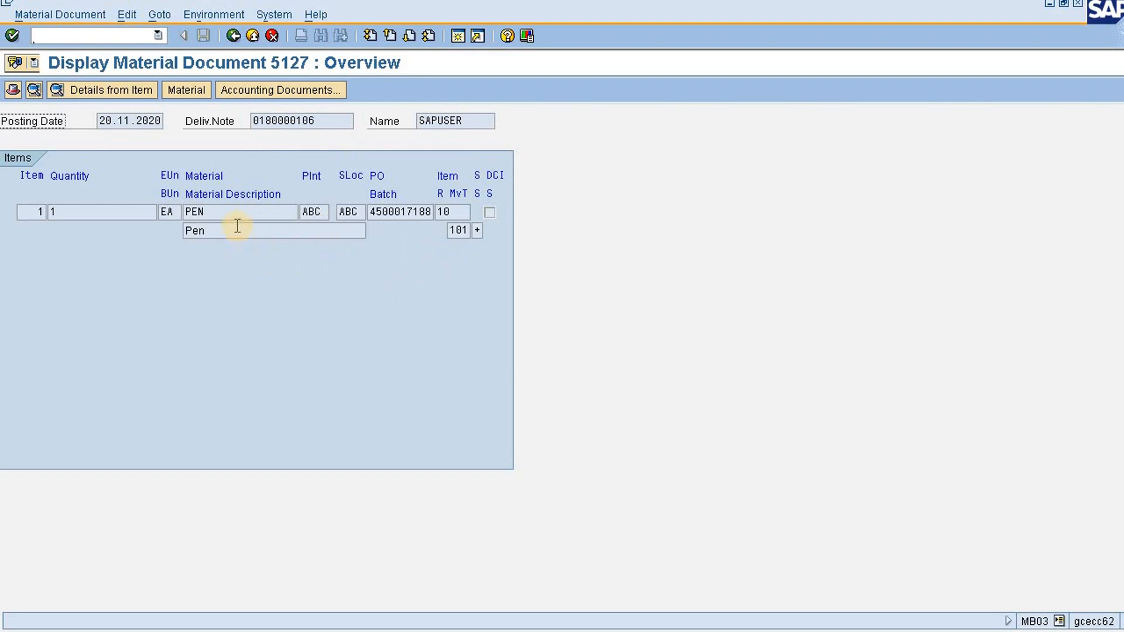
# Examine the pen item's material and movement type, and open the goods receipt's accounting document to check the stock line's billing document
pyautogui.click(216, 216)
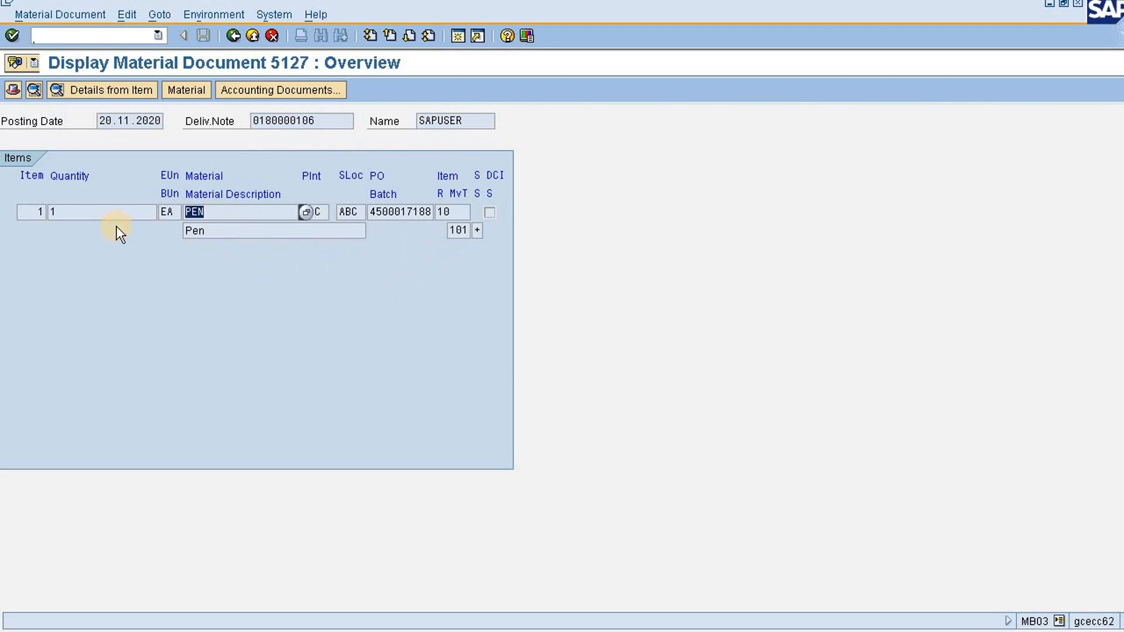
pyautogui.click(455, 230)
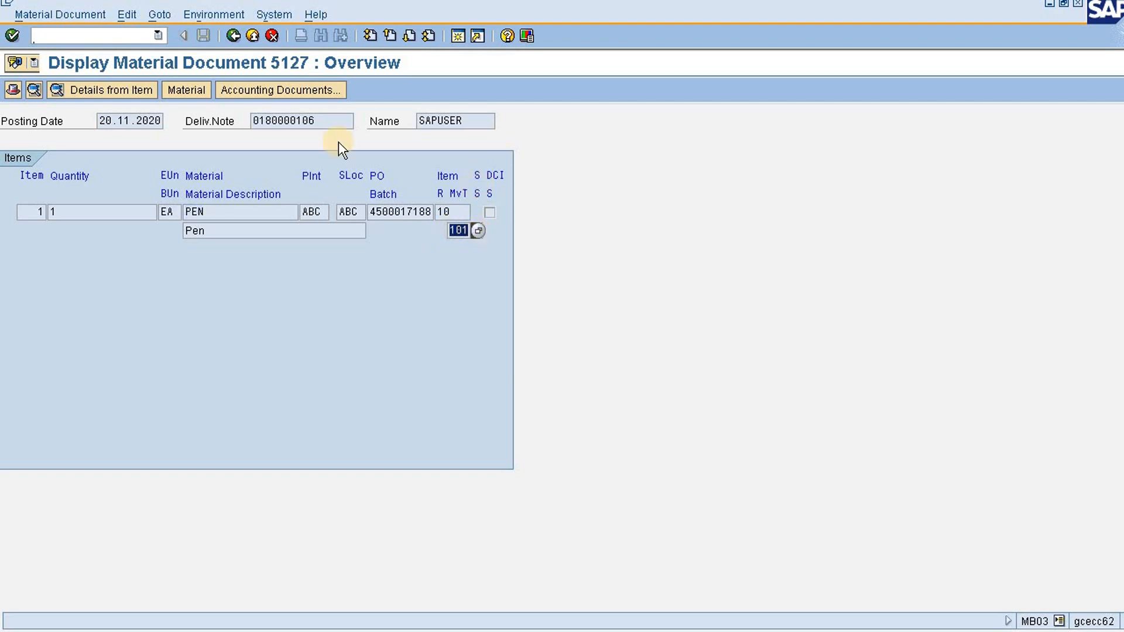
pyautogui.click(257, 87)
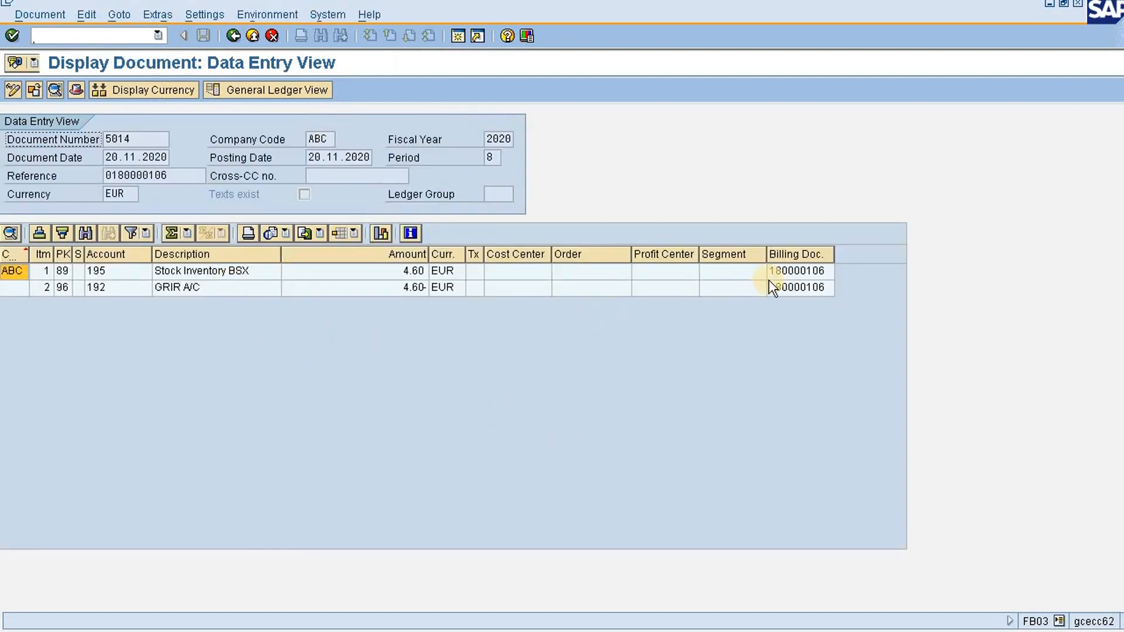
pyautogui.click(821, 271)
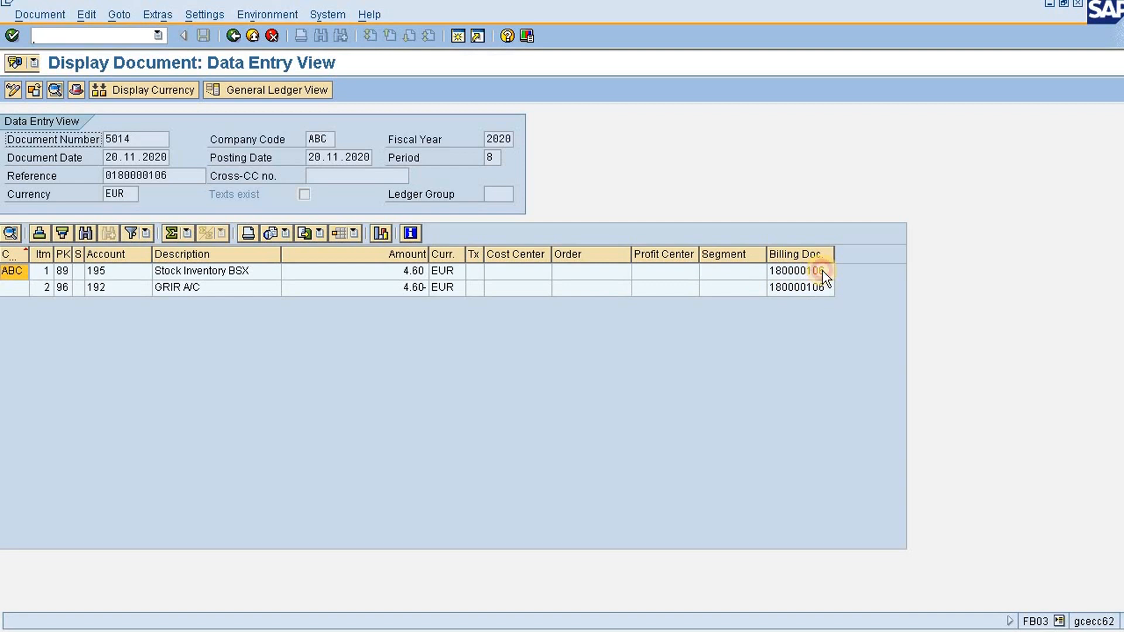
# Check the GRIR line's billing document and compare the posted lines with the Stock to GRIR entry in the Notepad notes
pyautogui.click(795, 287)
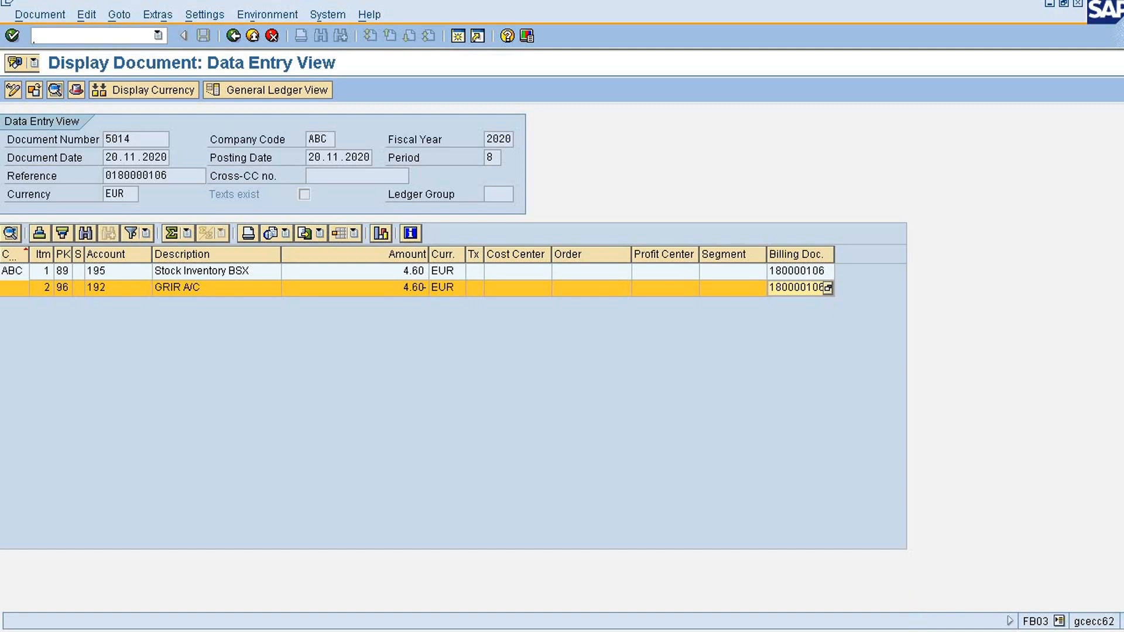
pyautogui.click(942, 631)
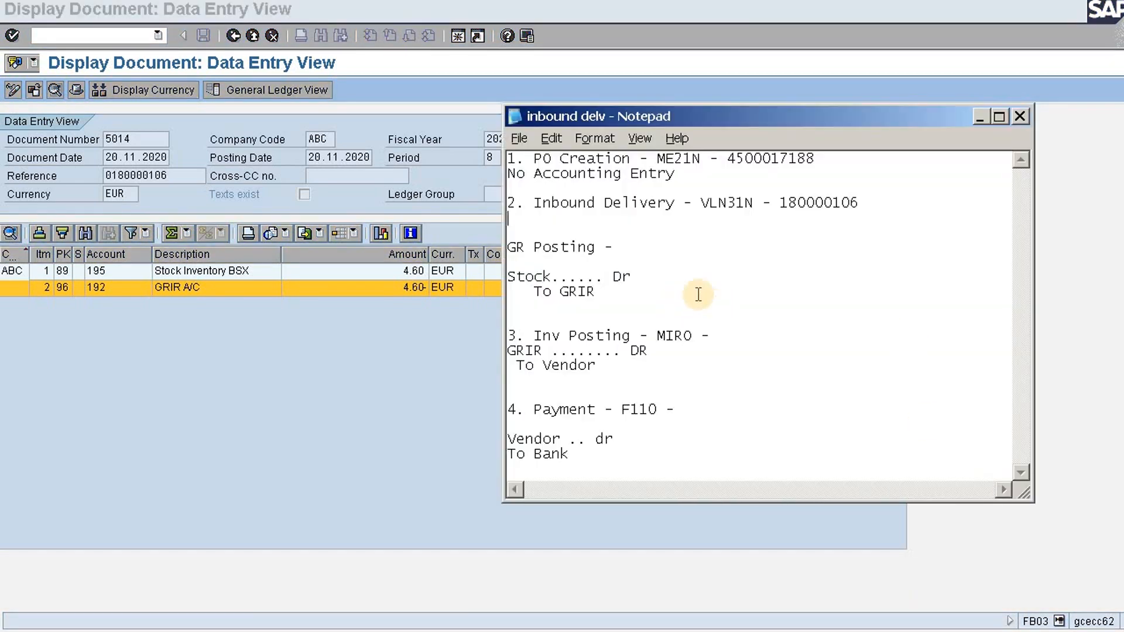
pyautogui.moveTo(597, 292); pyautogui.dragTo(511, 278)
pyautogui.click(649, 288)
pyautogui.click(193, 189)
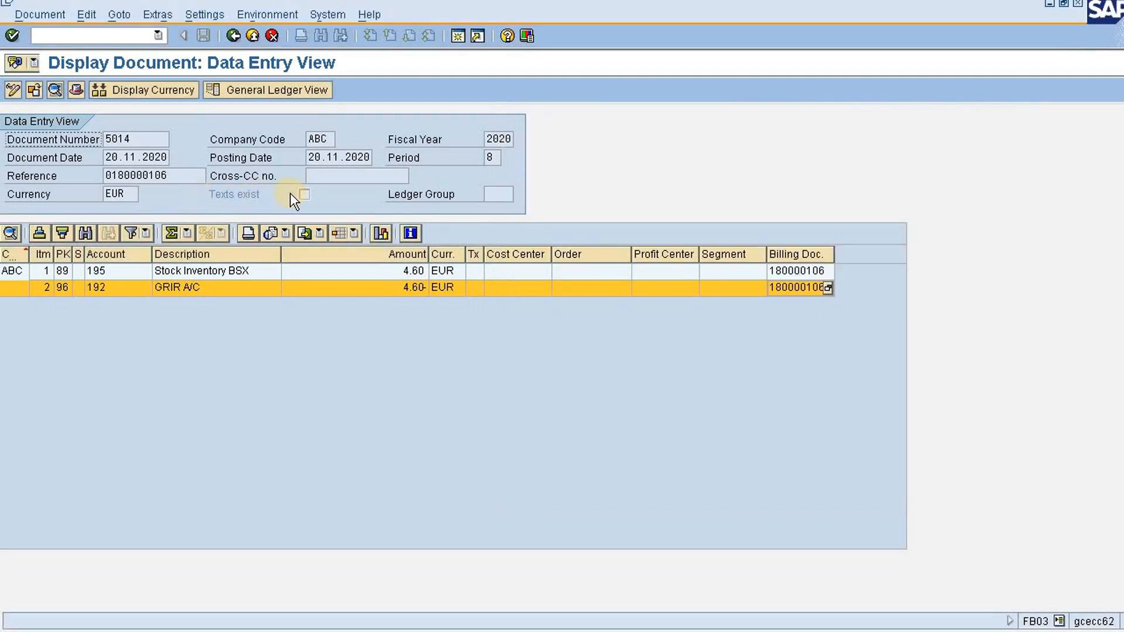
# Reopen the accounting document from the material document and record its number, 5014, beside GR Posting in the Notepad notes
pyautogui.click(233, 36)
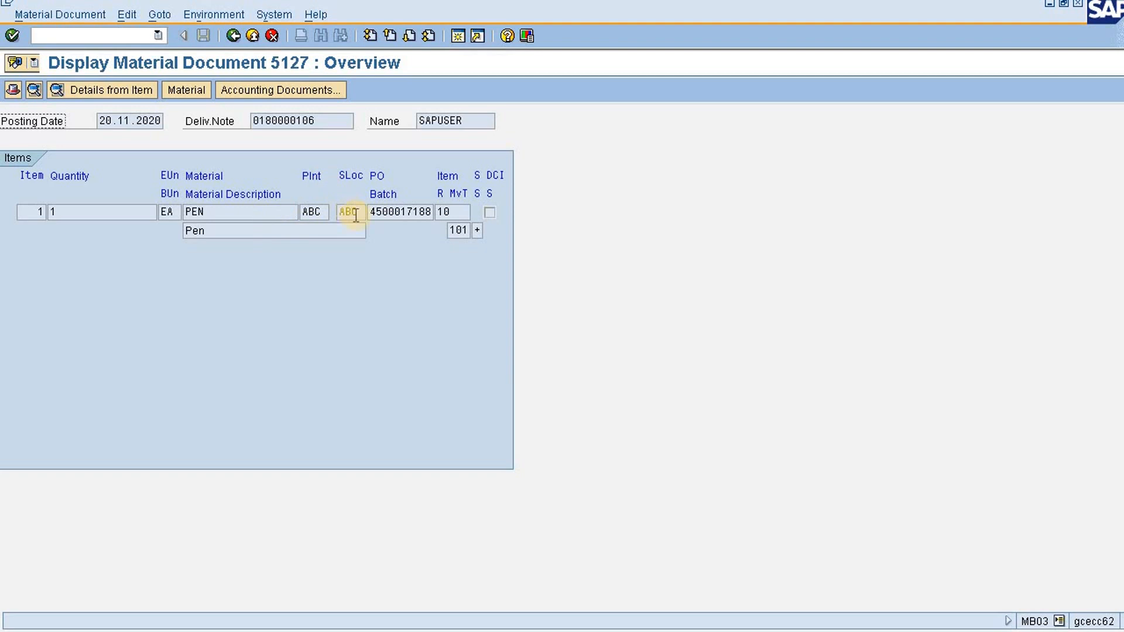
pyautogui.click(277, 97)
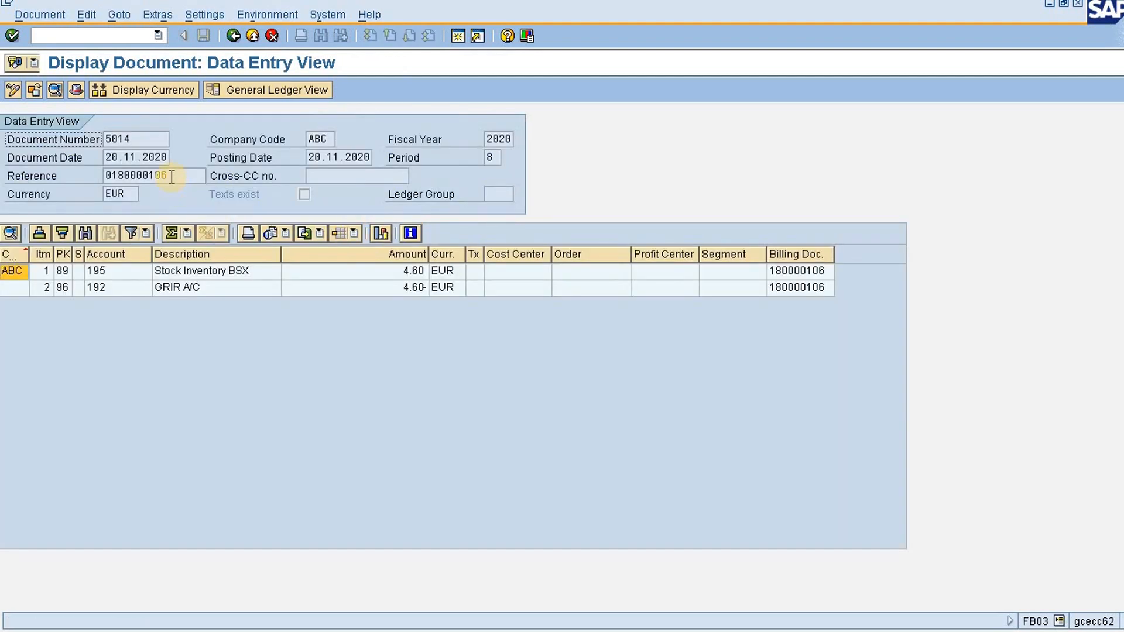
pyautogui.moveTo(152, 141); pyautogui.dragTo(99, 141)
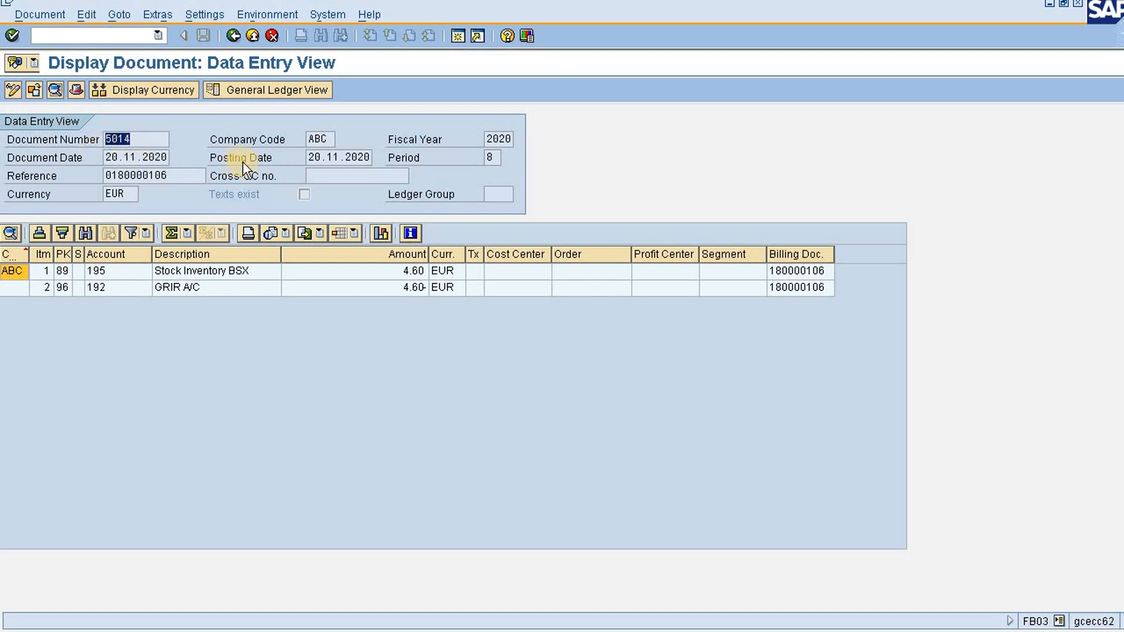
pyautogui.hotkey('ctrl', 'c')
pyautogui.click(989, 631)
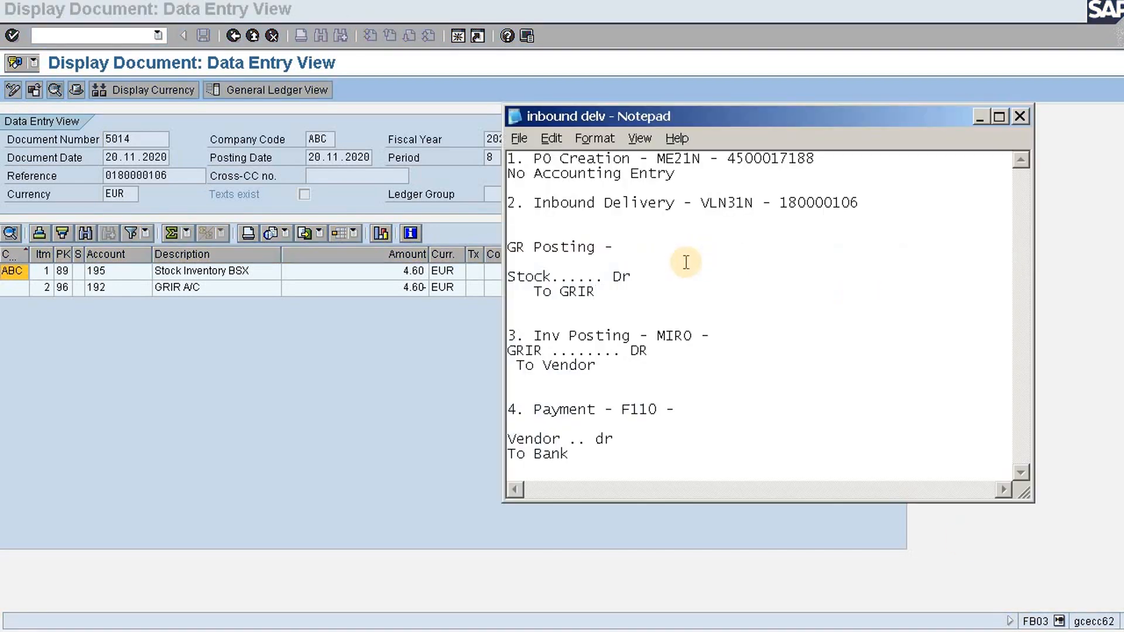
pyautogui.click(723, 248)
pyautogui.hotkey('ctrl', 'v')
# Display the purchase order recorded in the notes through ME23N and view the pen item's purchase order history
pyautogui.click(84, 34)
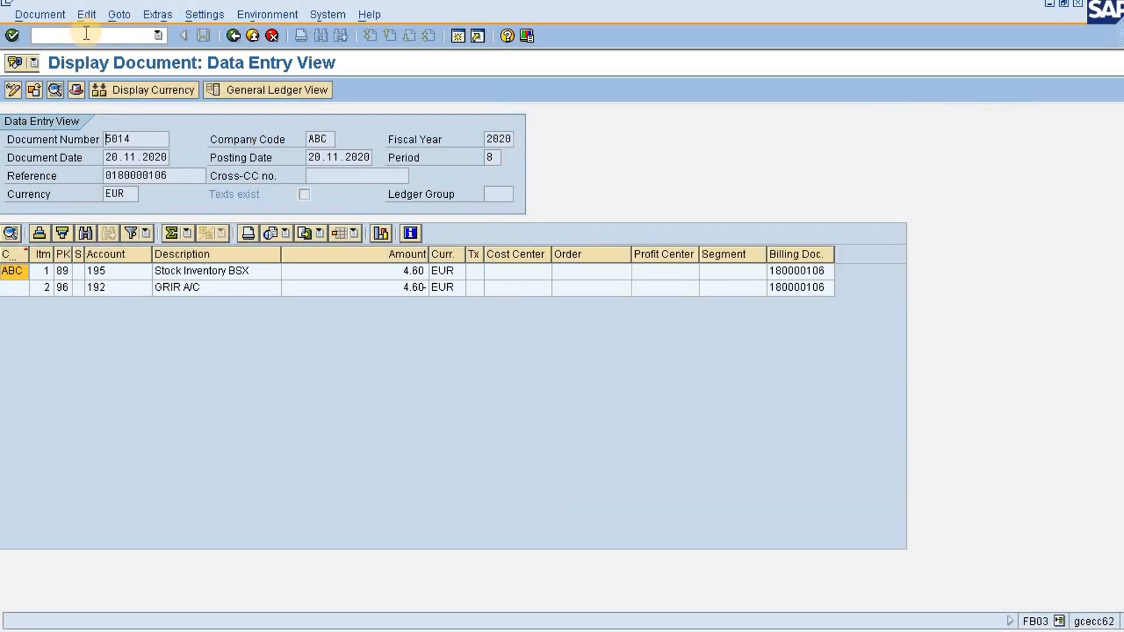
pyautogui.write('/nme23')
pyautogui.press('Return')
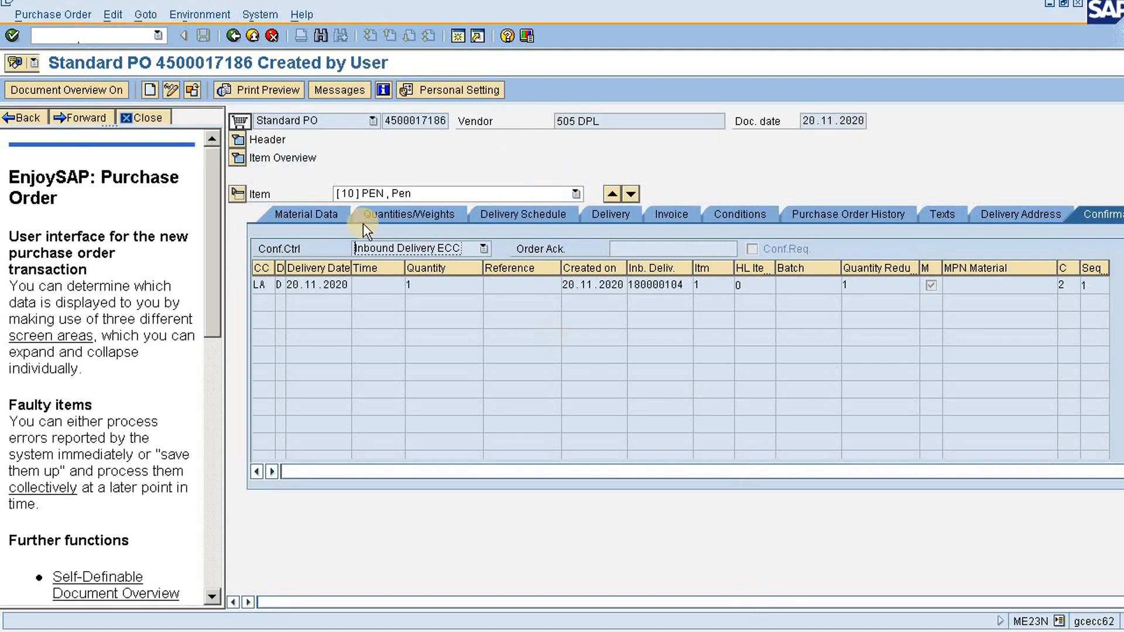
pyautogui.click(191, 90)
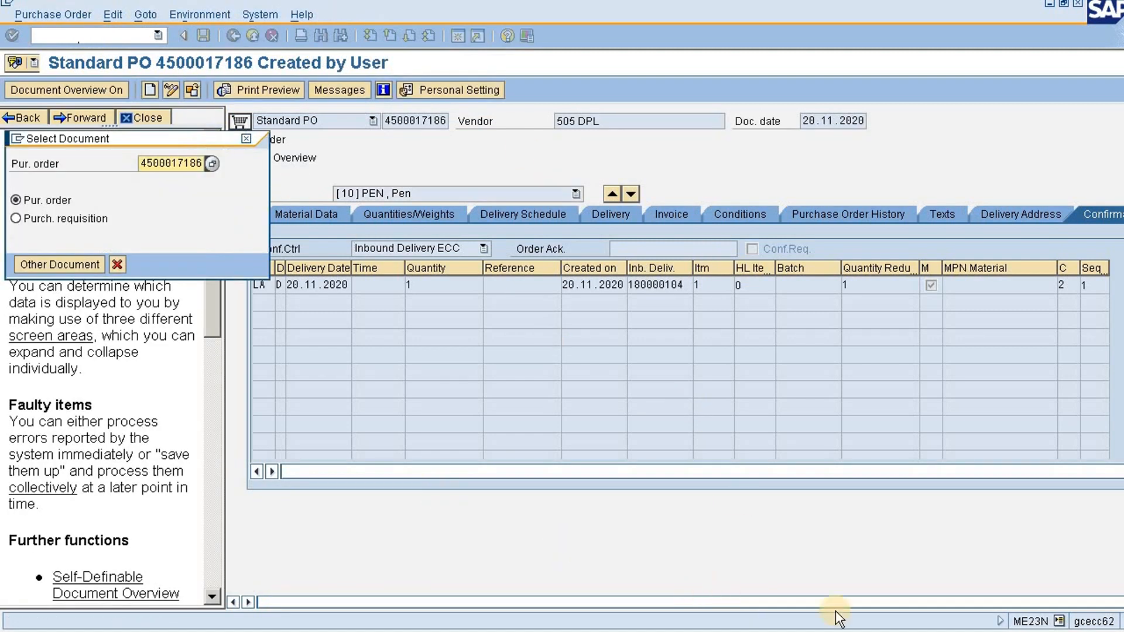
pyautogui.hotkey('alt', 'Tab')
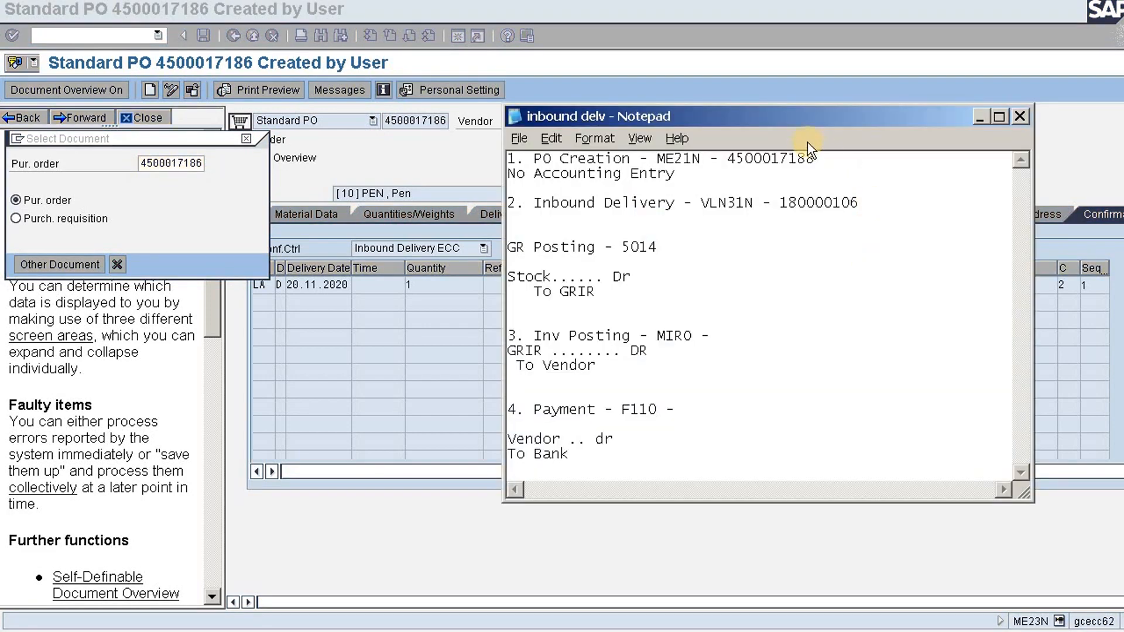
pyautogui.click(279, 227)
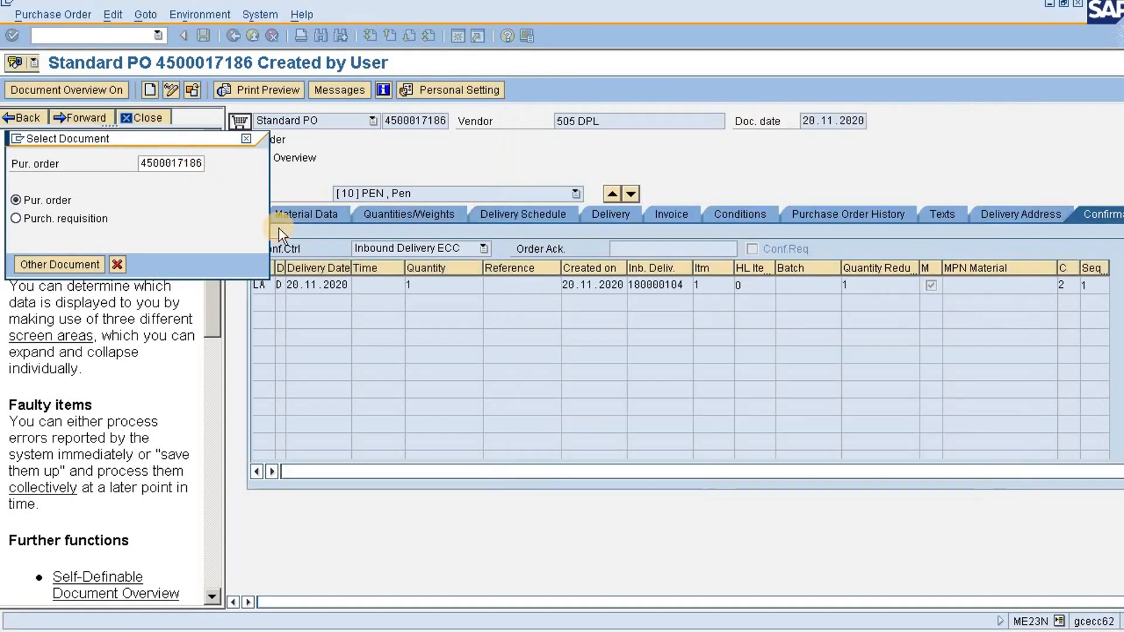
pyautogui.press('BackSpace')
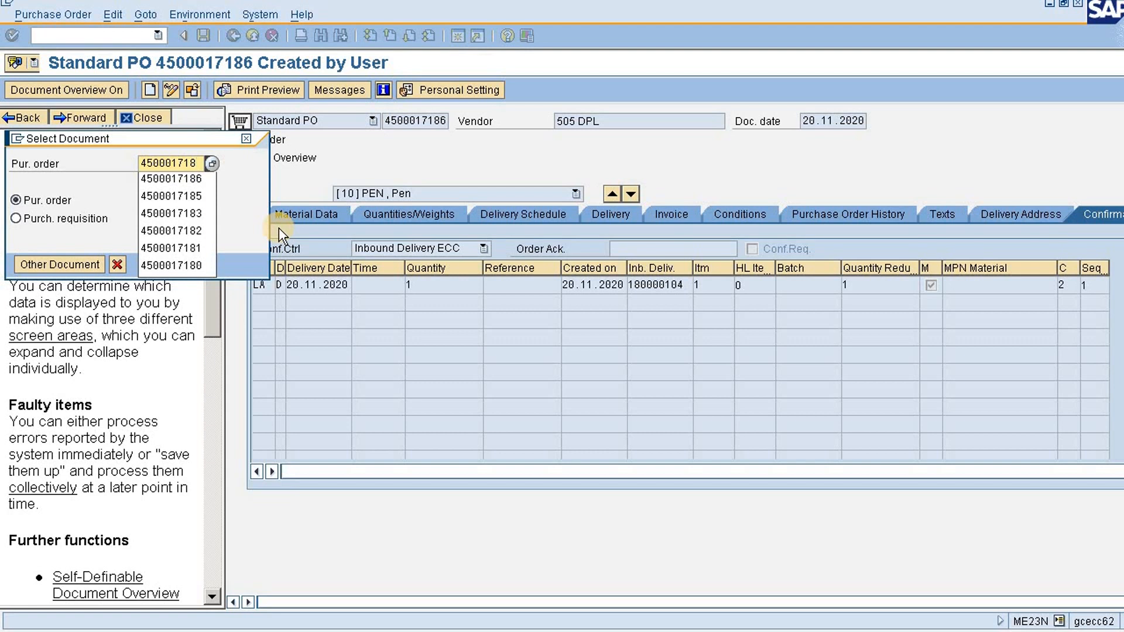
pyautogui.write('8')
pyautogui.press('Return')
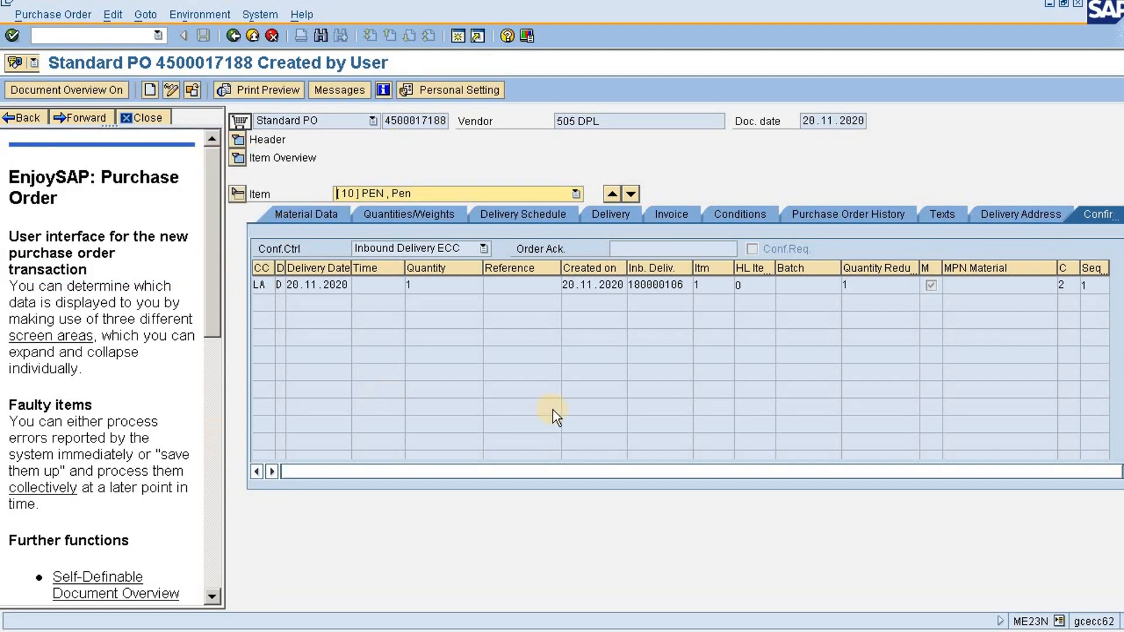
pyautogui.click(818, 209)
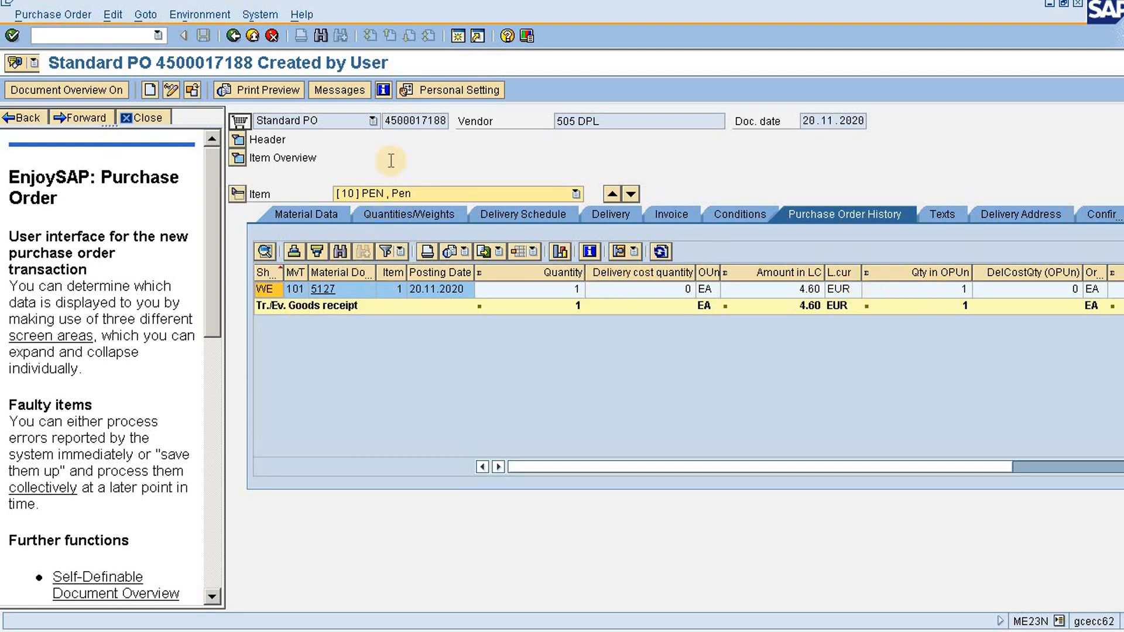
# Start an incoming invoice in MIRO with reference to the displayed purchase order, using invoice date 20.11.2020
pyautogui.moveTo(388, 120); pyautogui.dragTo(452, 124)
pyautogui.hotkey('ctrl', 'c')
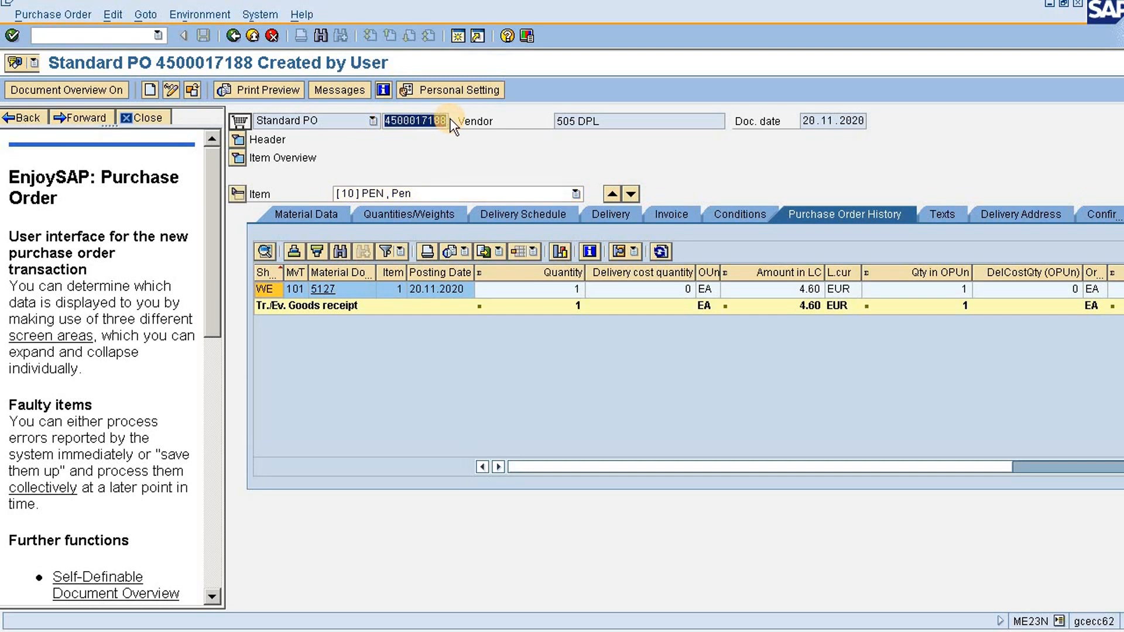
pyautogui.click(91, 32)
pyautogui.write('/nmir')
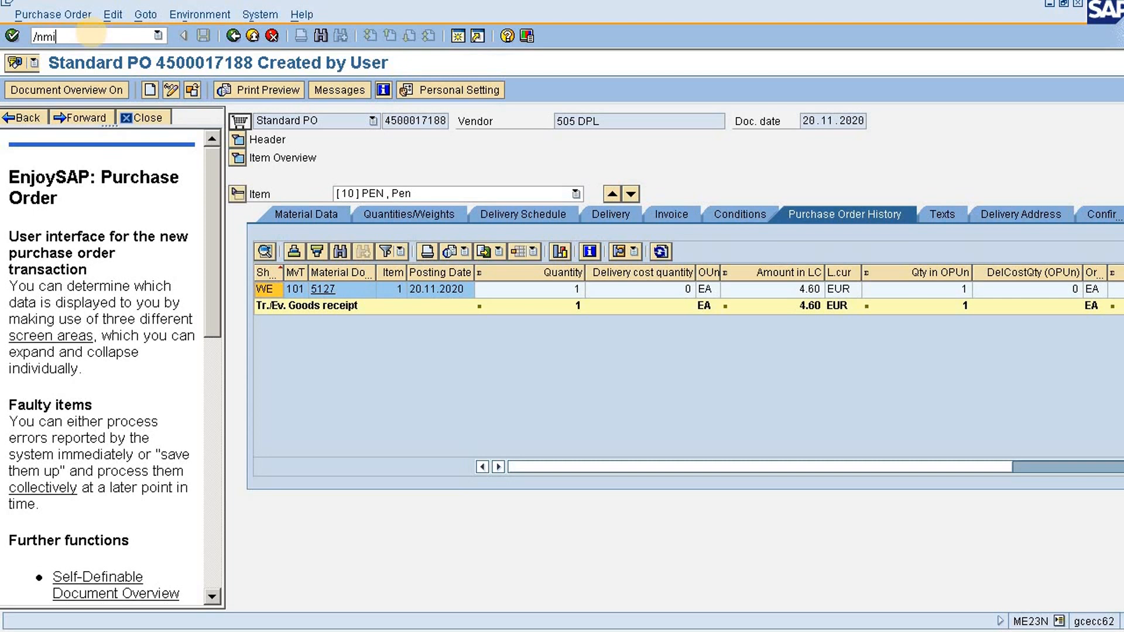
pyautogui.press('Return')
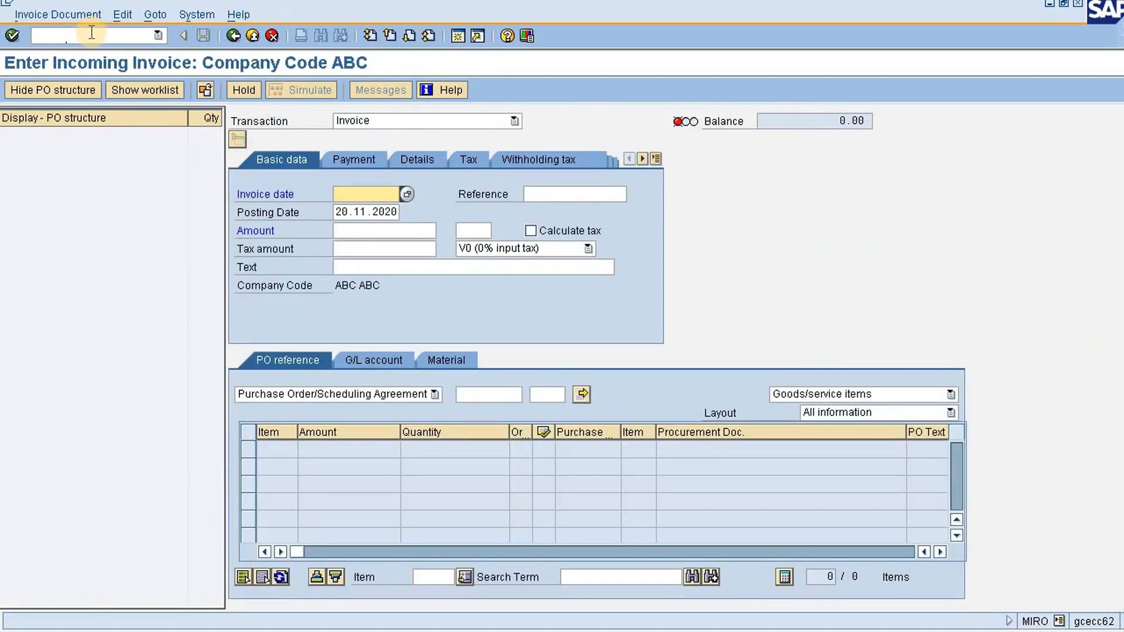
pyautogui.click(474, 396)
pyautogui.hotkey('ctrl', 'v')
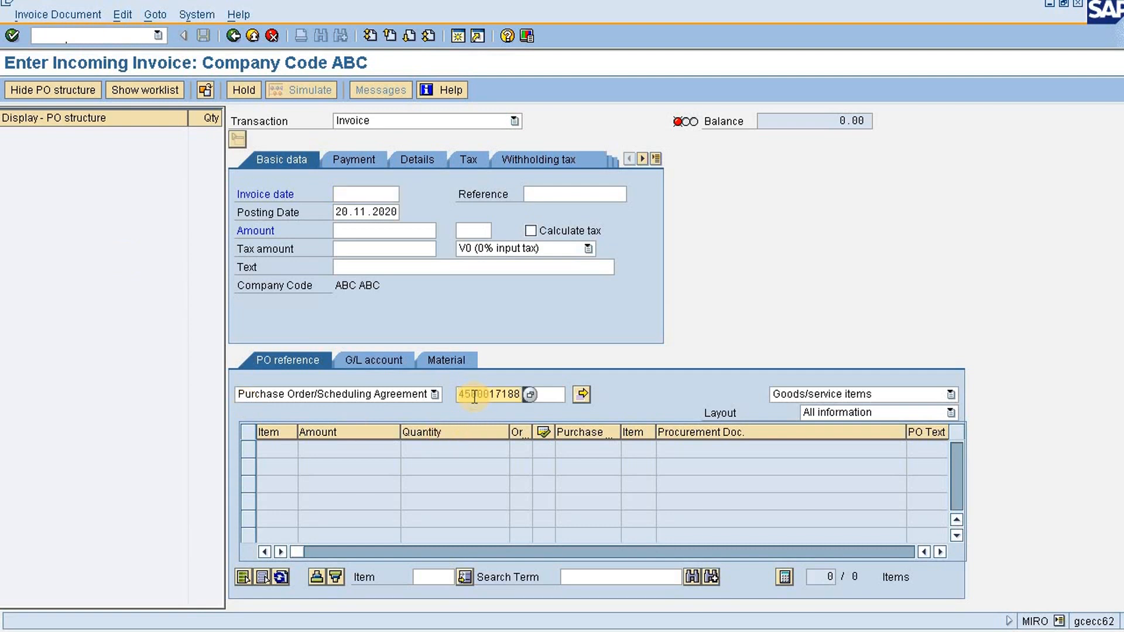
pyautogui.press('Return')
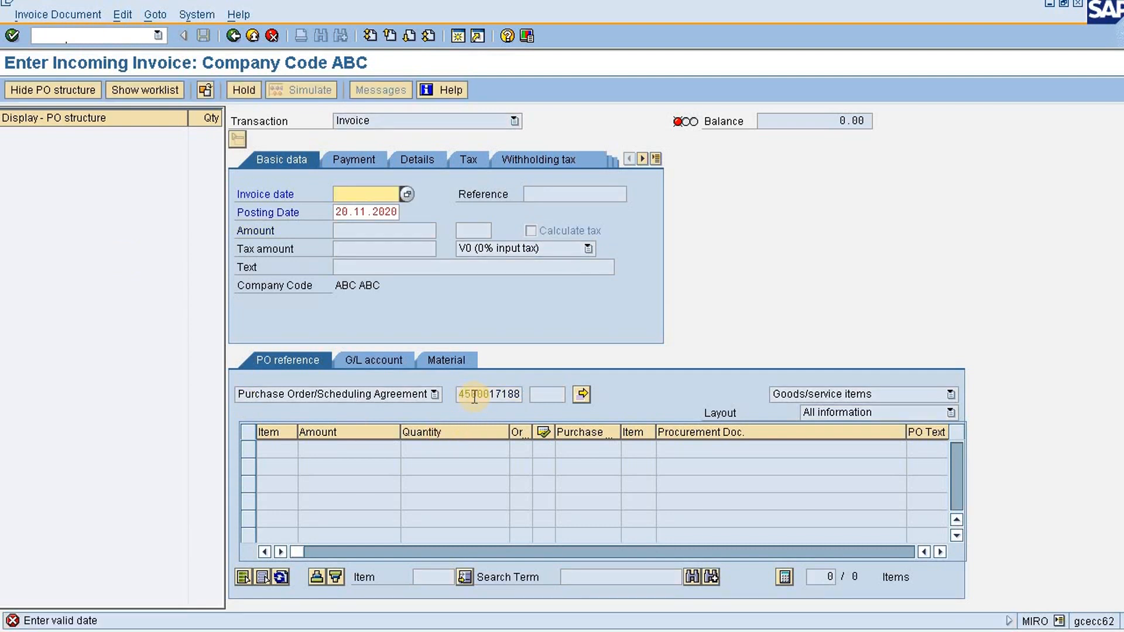
pyautogui.press('BackSpace')
pyautogui.click(403, 202)
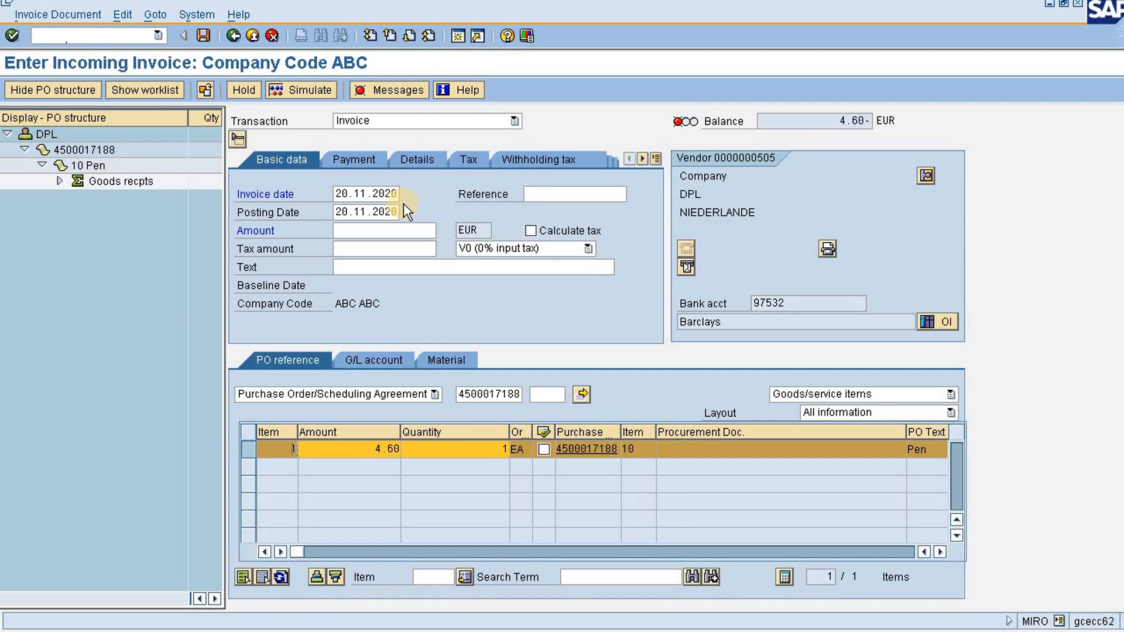
# Set the invoice amount to 4.60 EUR and the payment baseline date to 20.11.2020, and return to the basic data
pyautogui.click(380, 226)
pyautogui.write('4.60')
pyautogui.press('Return')
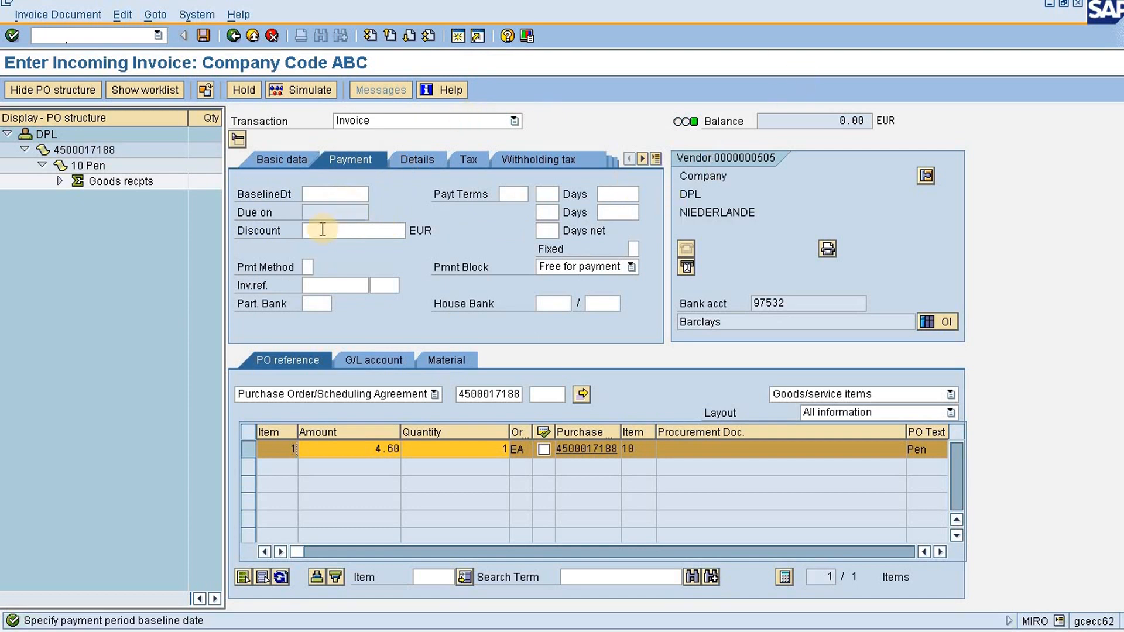
pyautogui.click(319, 195)
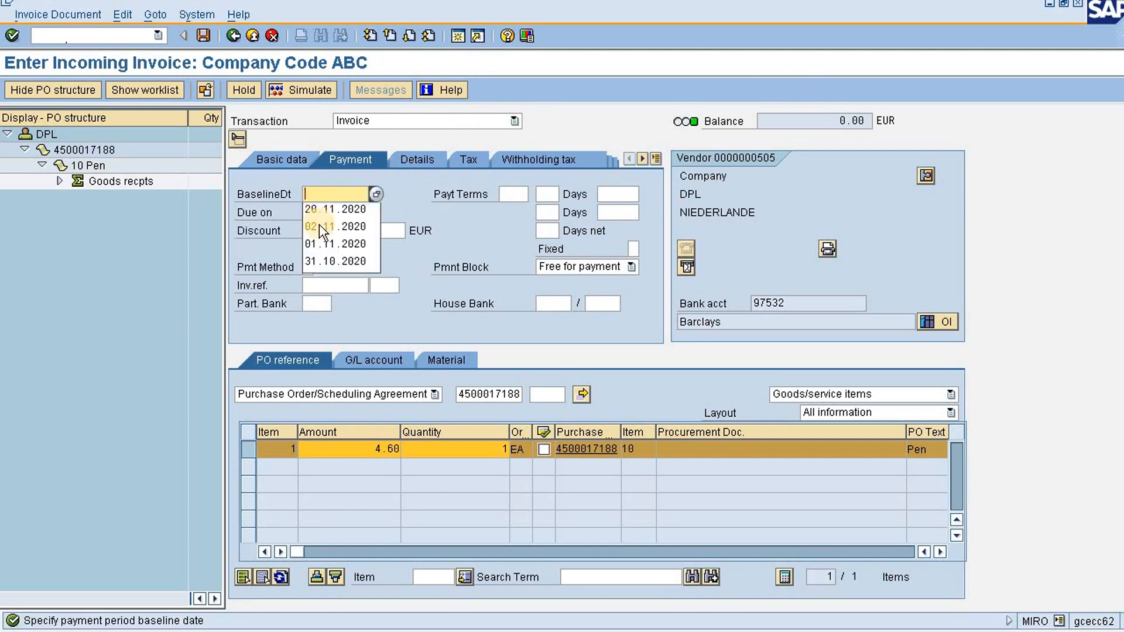
pyautogui.click(320, 211)
pyautogui.click(293, 158)
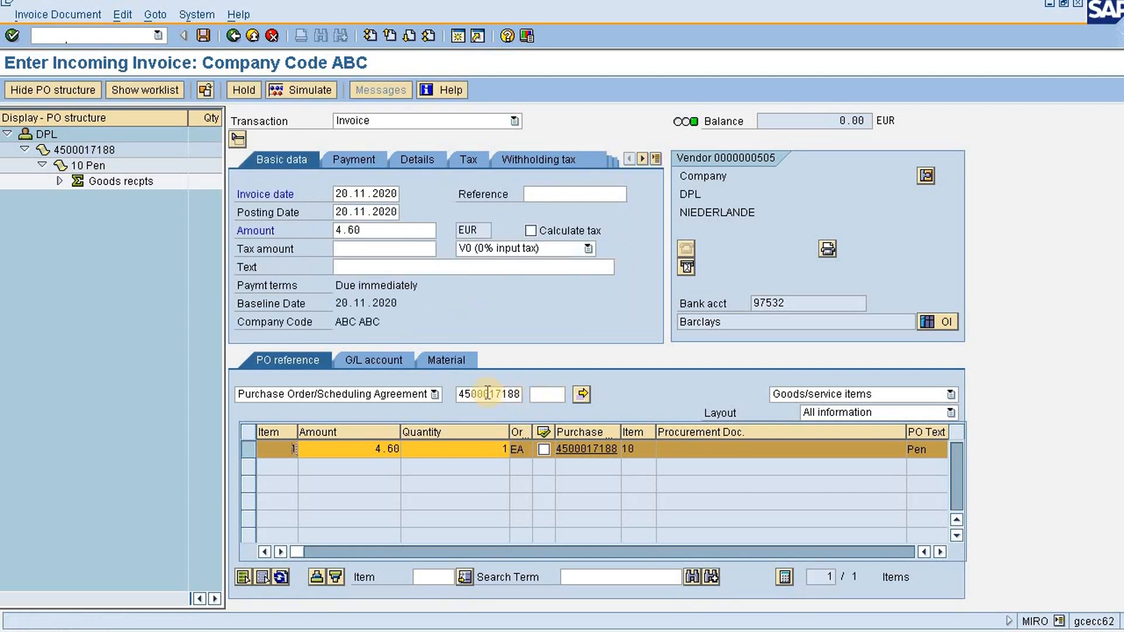
# Copy the purchase order number into the invoice's Reference field, and simulate and post the invoice
pyautogui.moveTo(460, 393); pyautogui.dragTo(529, 394)
pyautogui.hotkey('ctrl', 'c')
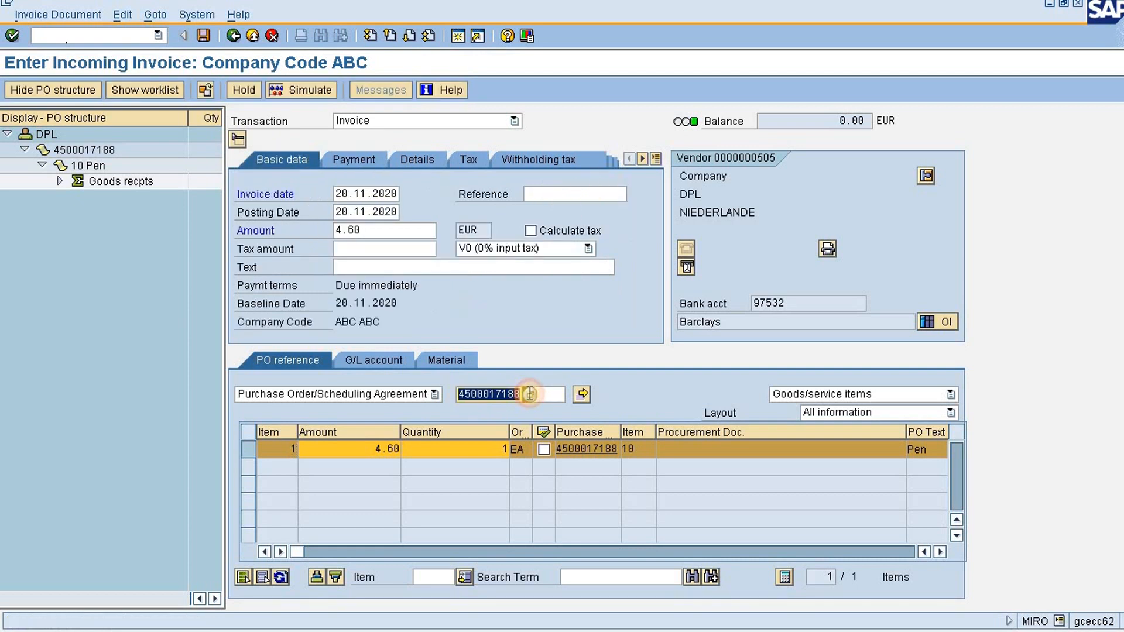
pyautogui.click(529, 394)
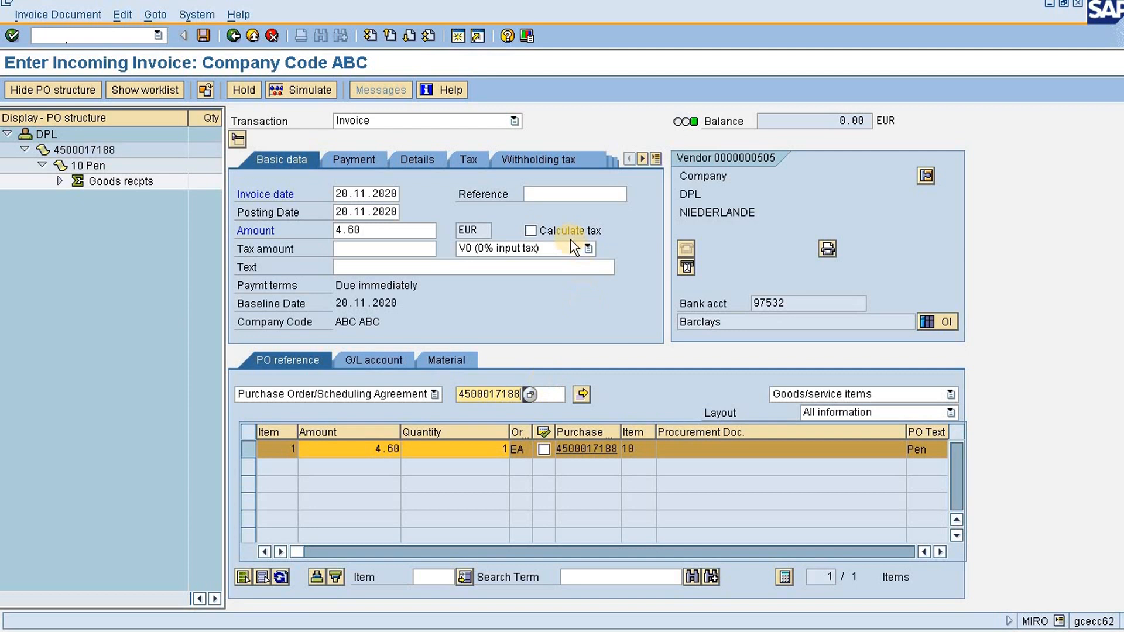
pyautogui.click(546, 192)
pyautogui.hotkey('ctrl', 'v')
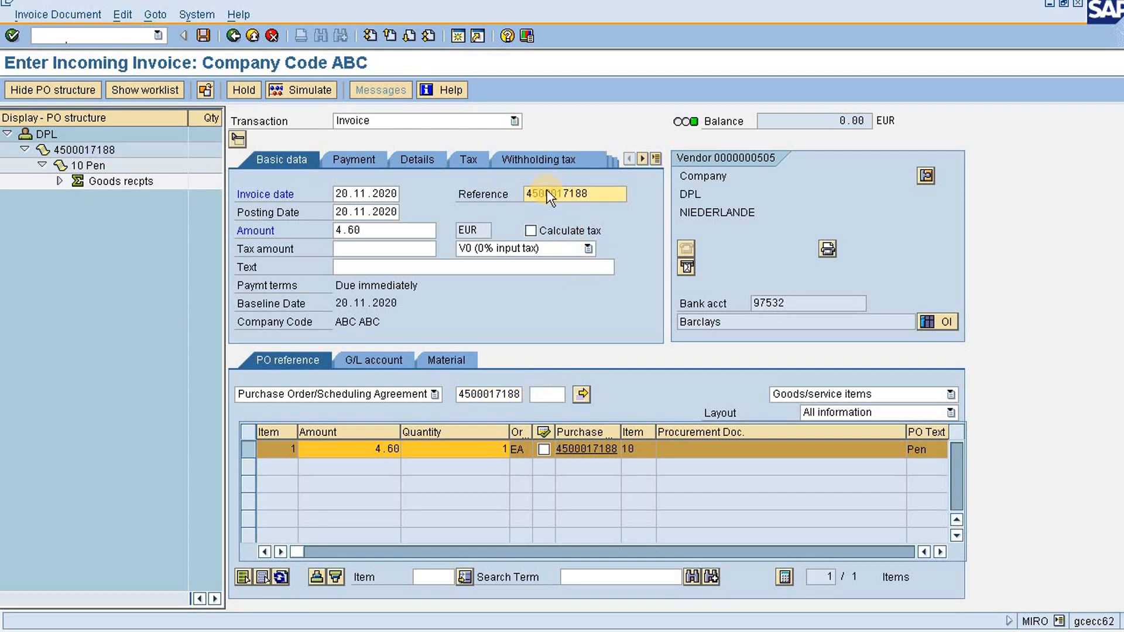
pyautogui.press('Return')
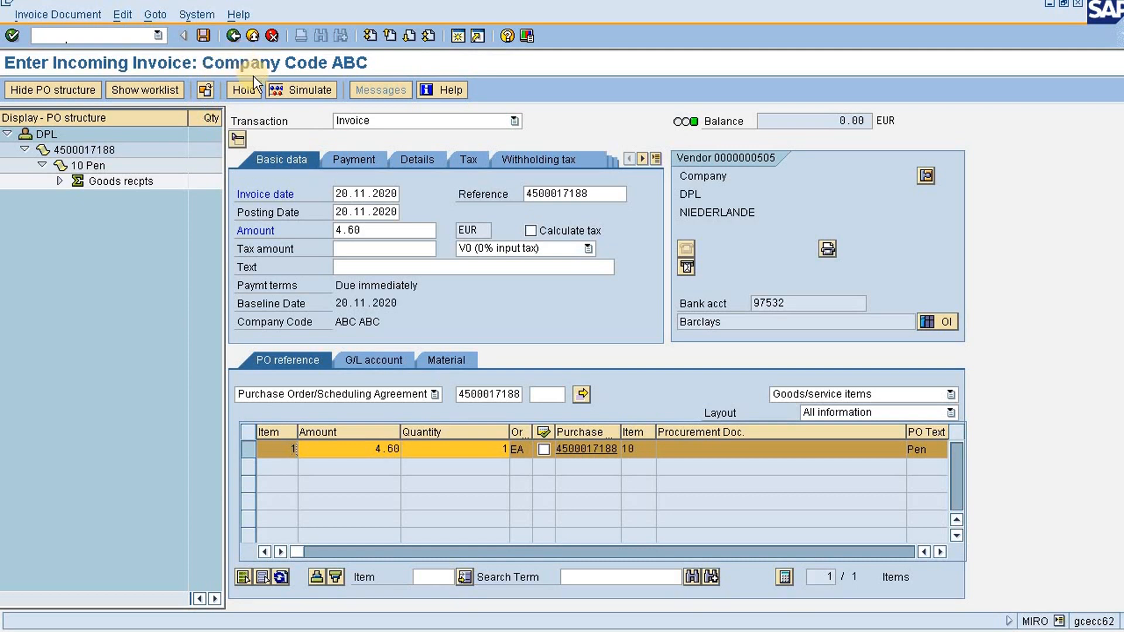
pyautogui.click(314, 93)
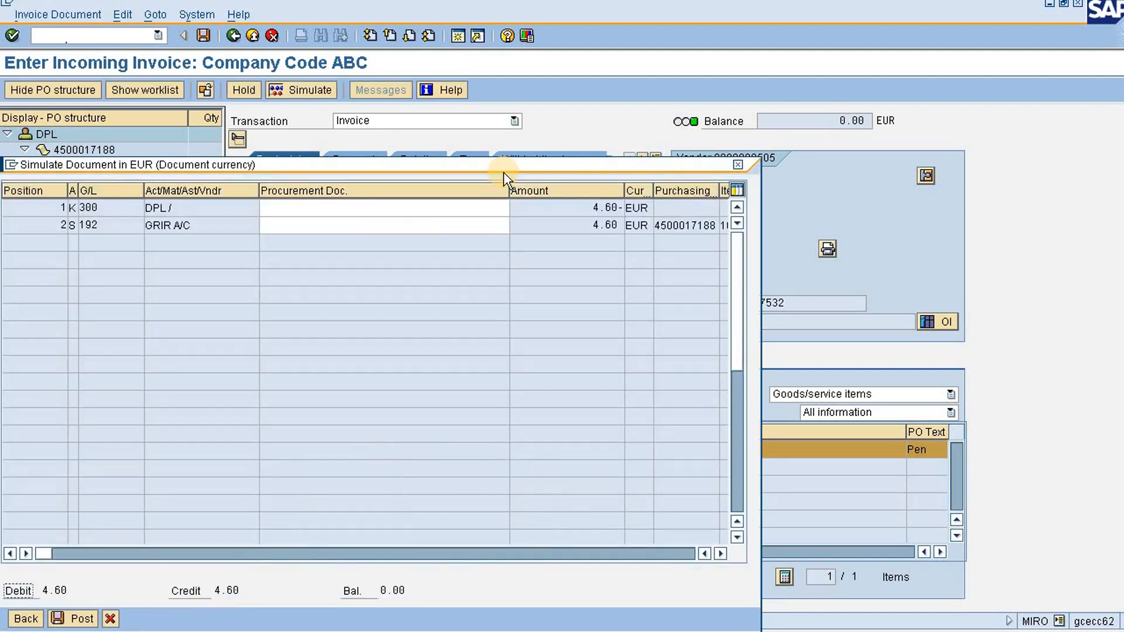
pyautogui.click(57, 616)
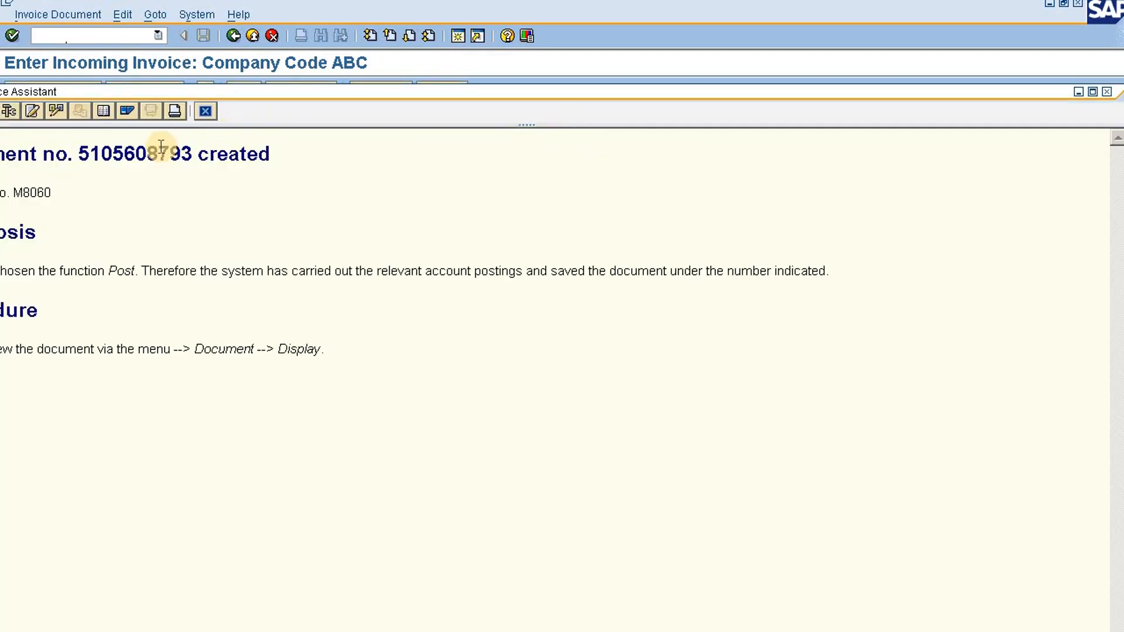
pyautogui.doubleClick(162, 149)
pyautogui.hotkey('ctrl', 'c')
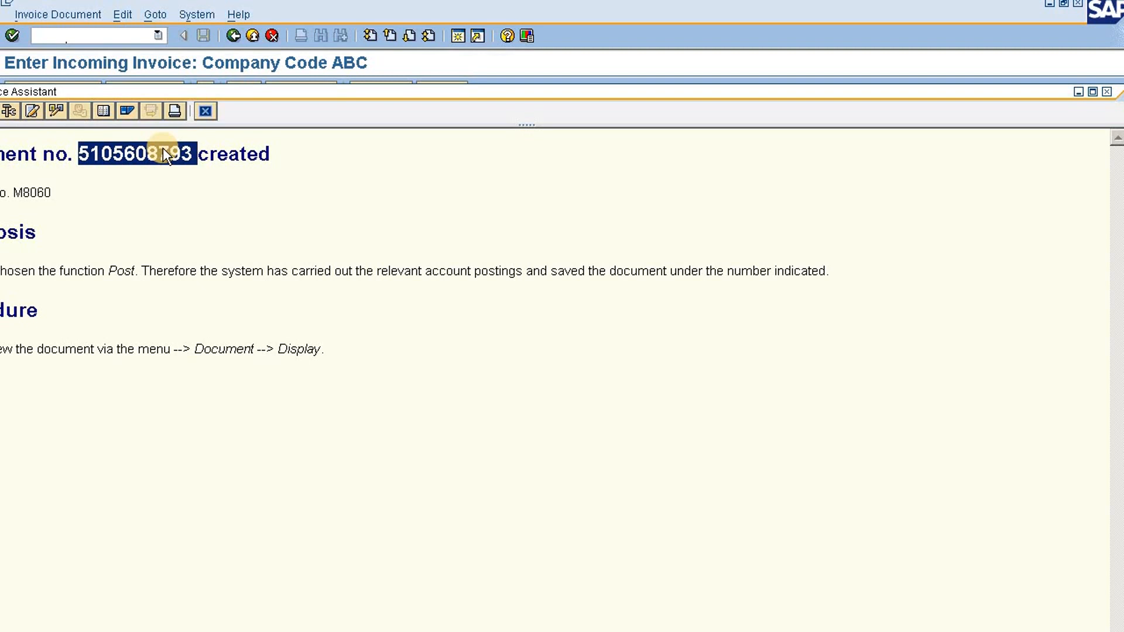
pyautogui.click(1107, 92)
pyautogui.click(944, 631)
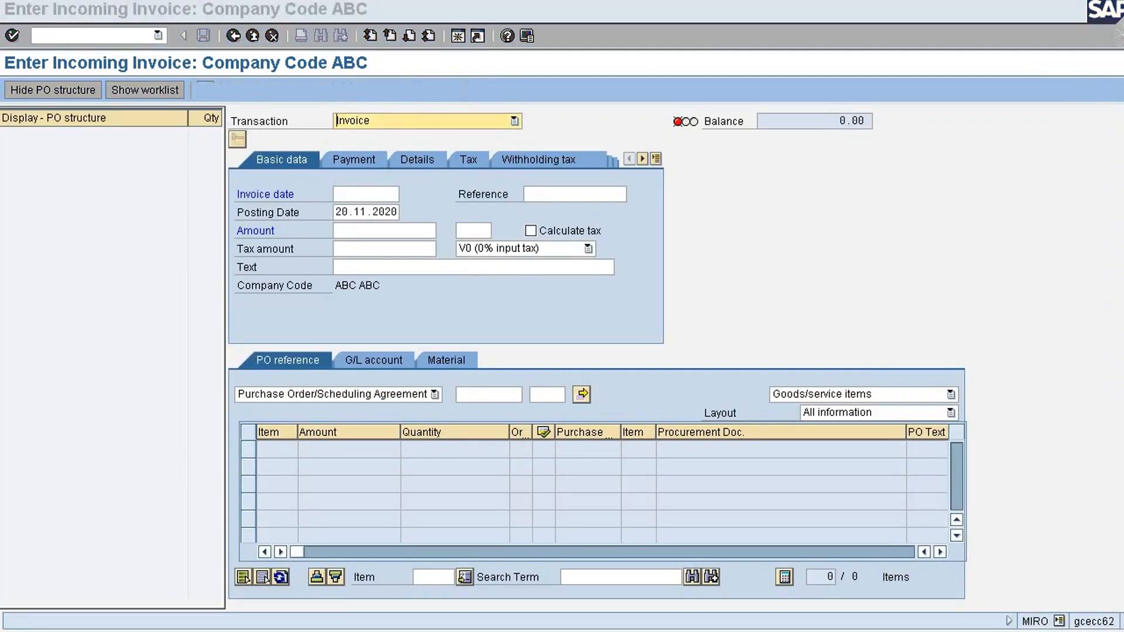
pyautogui.click(776, 333)
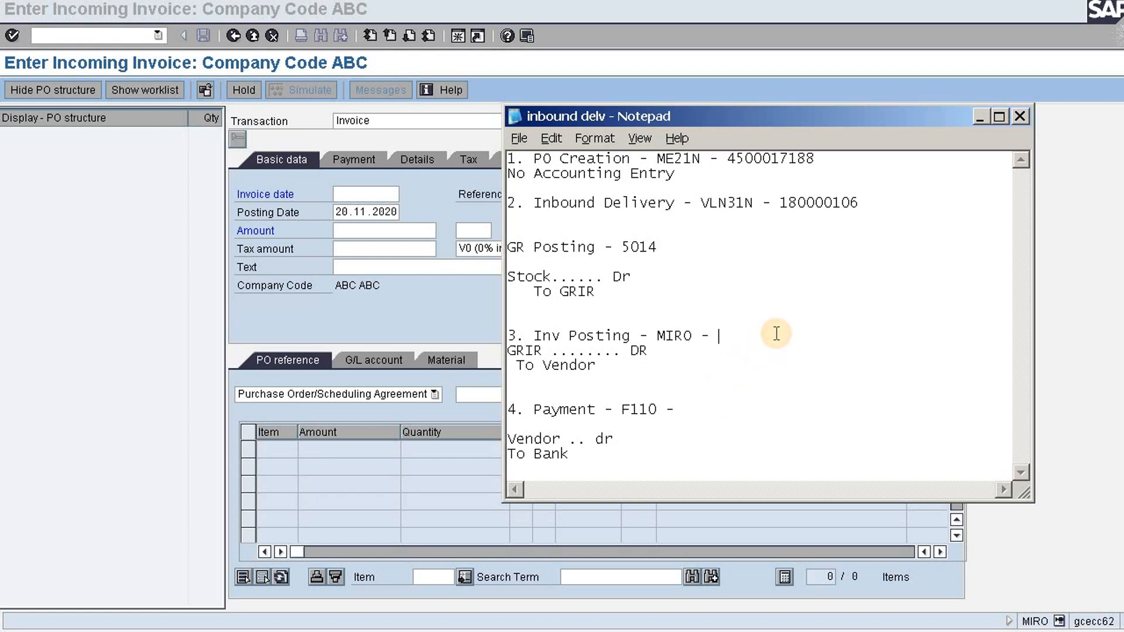
pyautogui.hotkey('ctrl', 'v')
# Display the purchase order recorded in the Notepad notes with ME23N and show its item's purchase order history
pyautogui.click(109, 33)
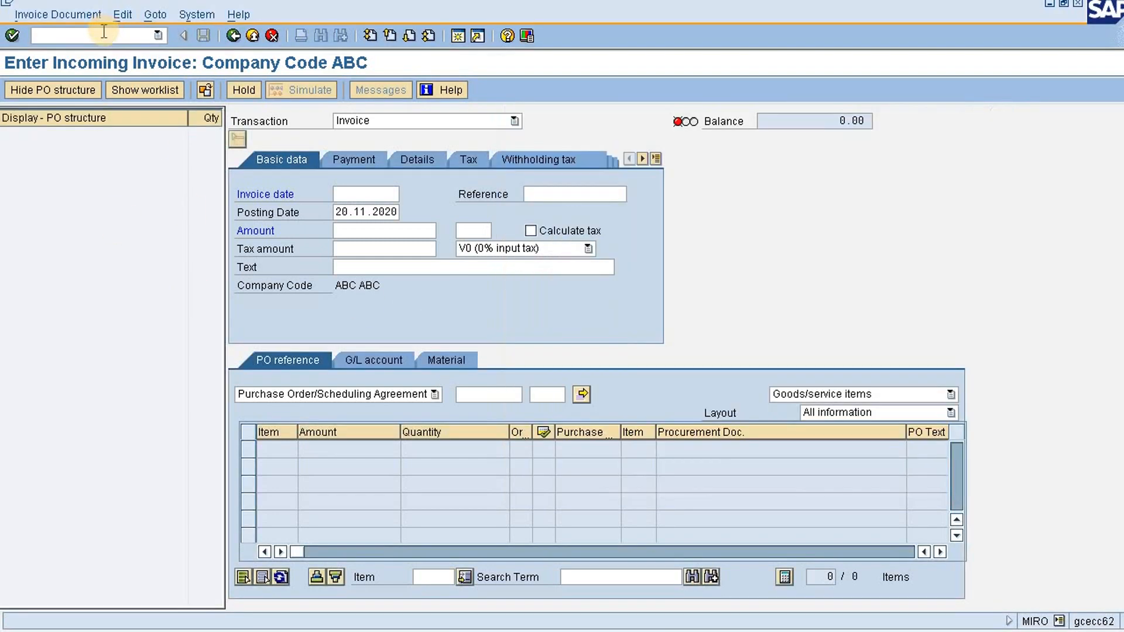
pyautogui.write('/nme23n')
pyautogui.press('Return')
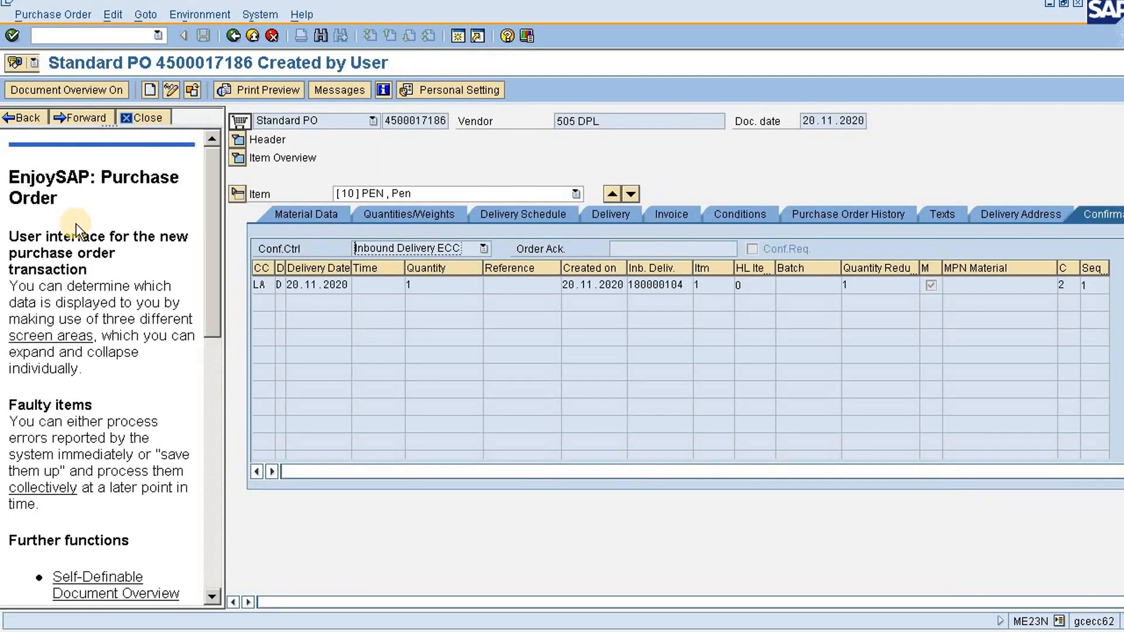
pyautogui.click(192, 89)
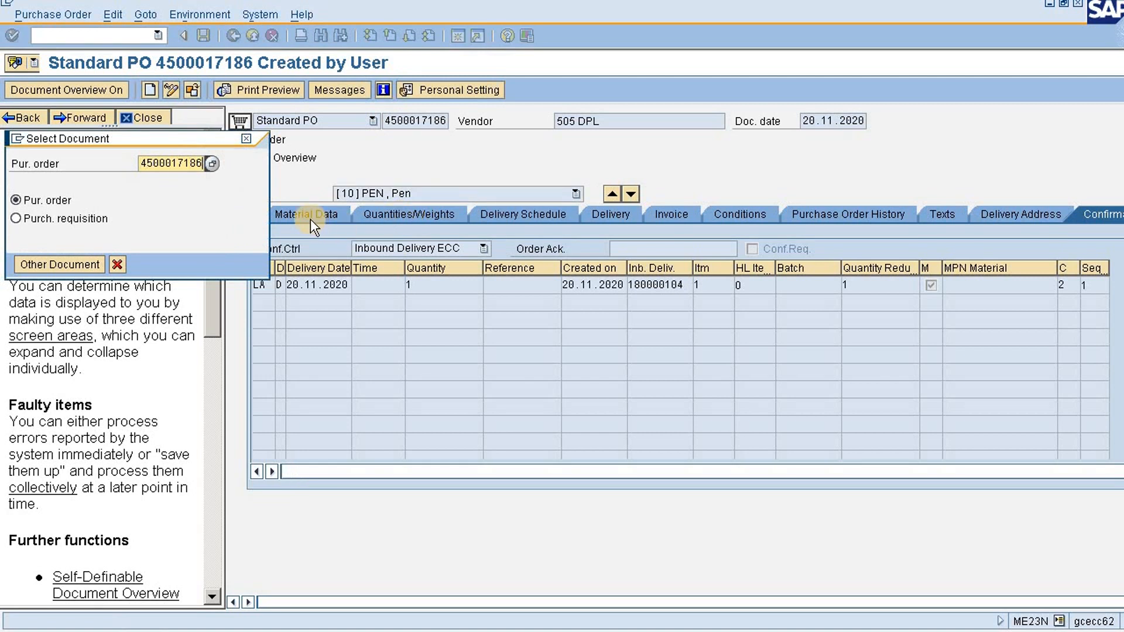
pyautogui.press('BackSpace')
pyautogui.write('8')
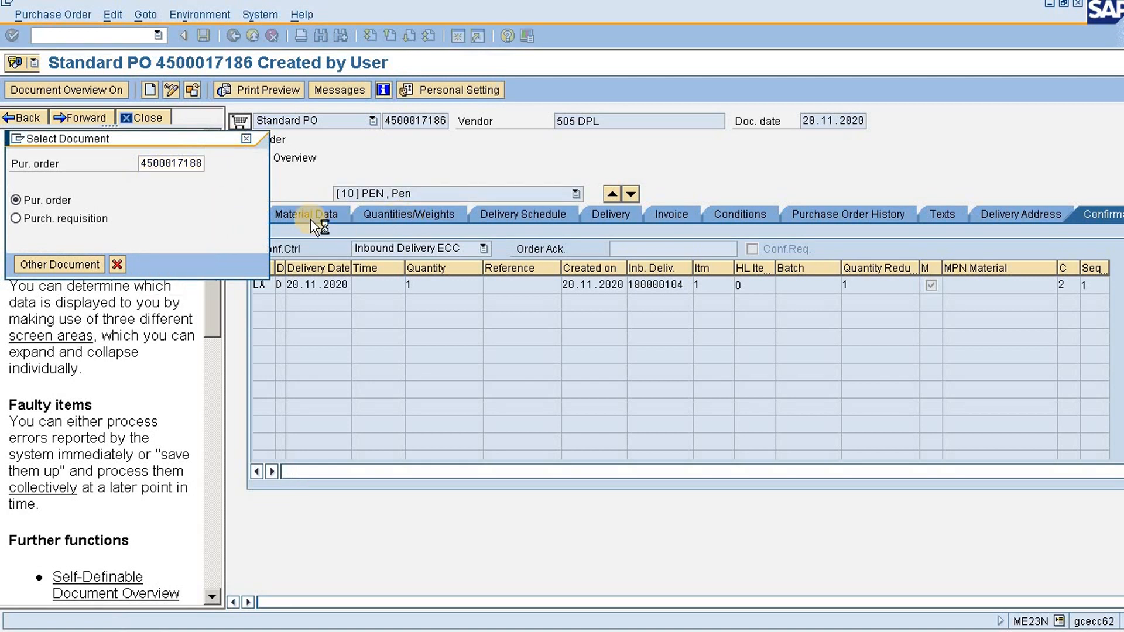
pyautogui.press('Return')
pyautogui.click(857, 214)
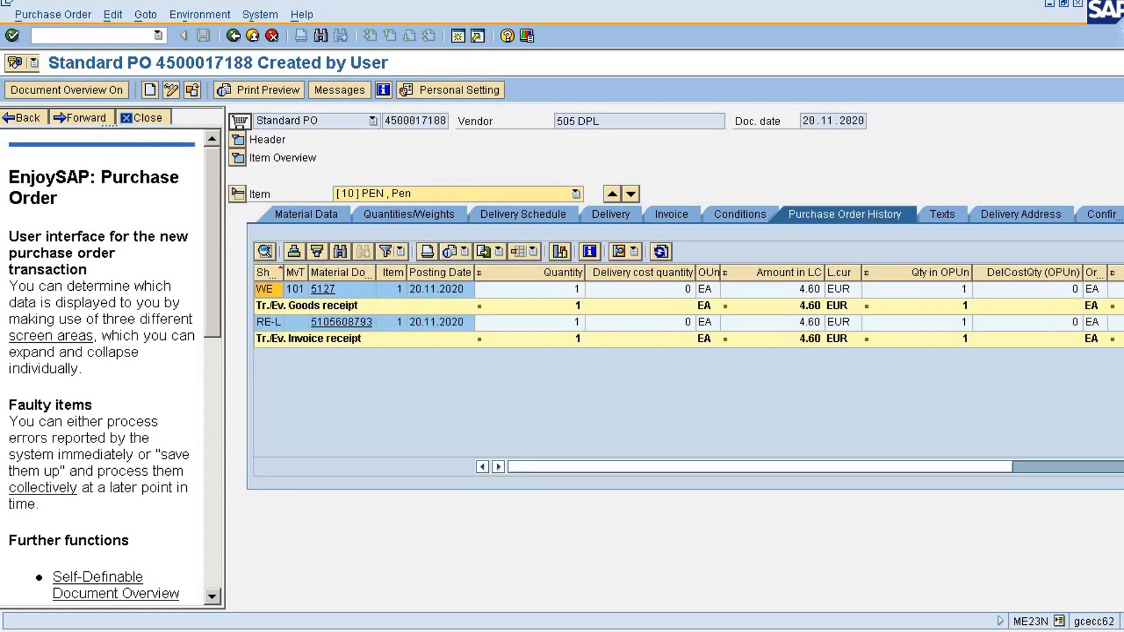
# Review the goods receipt and invoice receipt lines in the history and compare the invoice number with the one in the Notepad notes
pyautogui.click(799, 289)
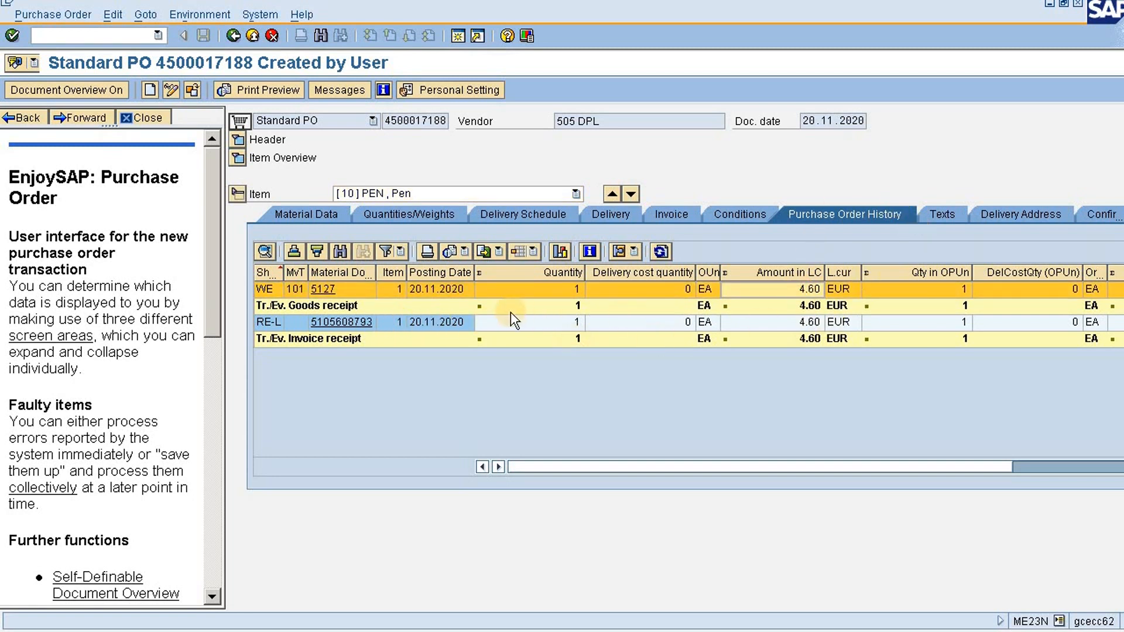
pyautogui.click(409, 323)
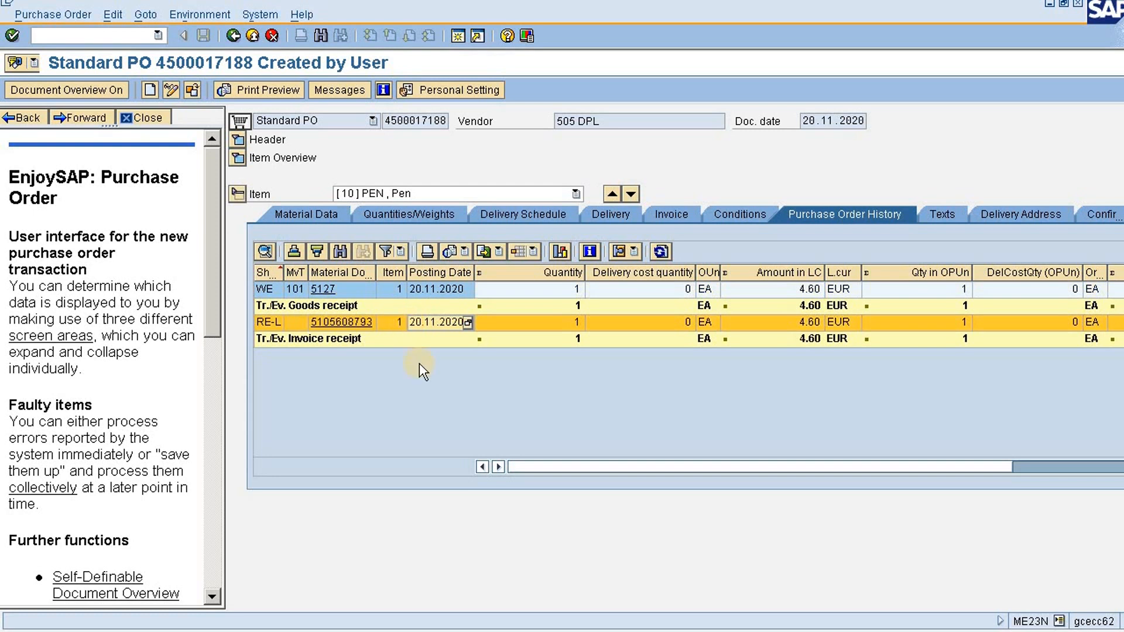
pyautogui.hotkey('alt', 'Tab')
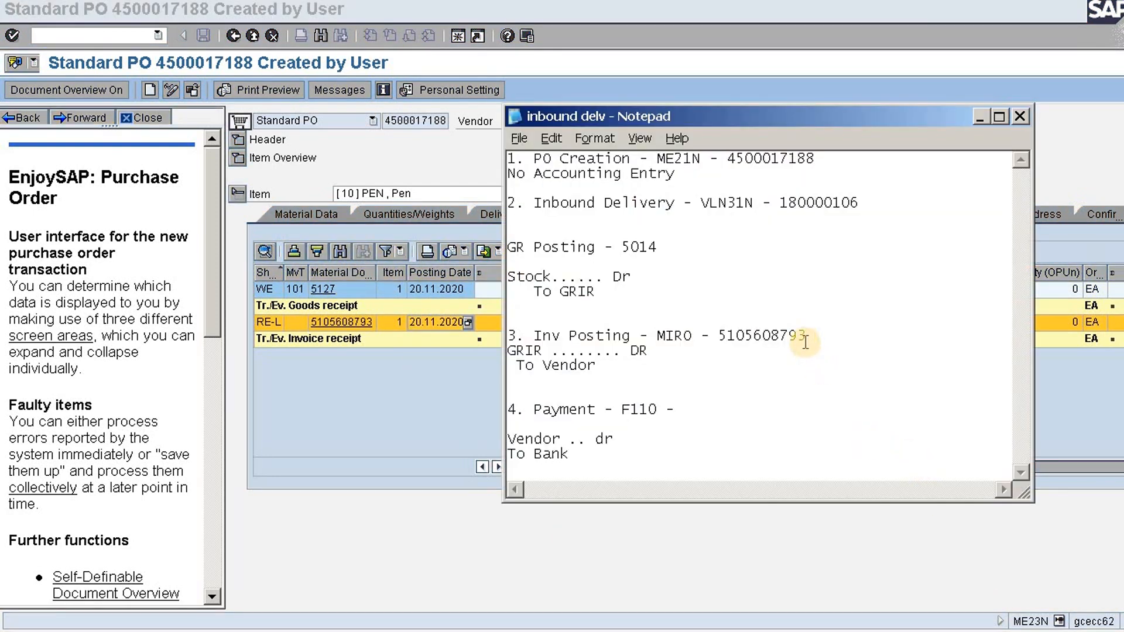
pyautogui.moveTo(805, 342); pyautogui.dragTo(722, 334)
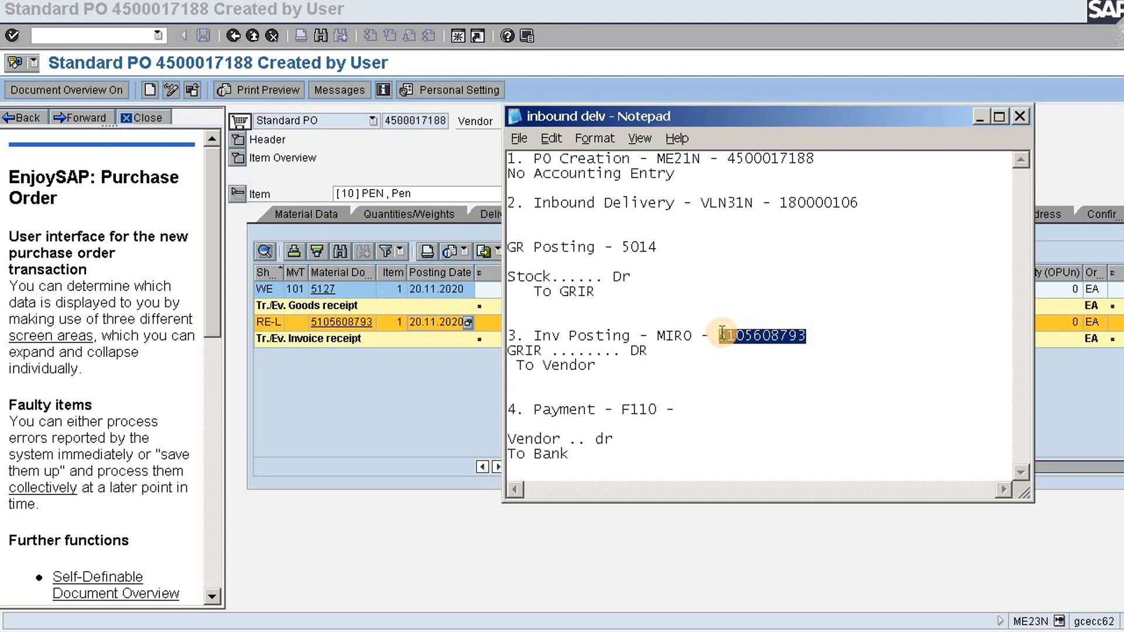
pyautogui.click(496, 325)
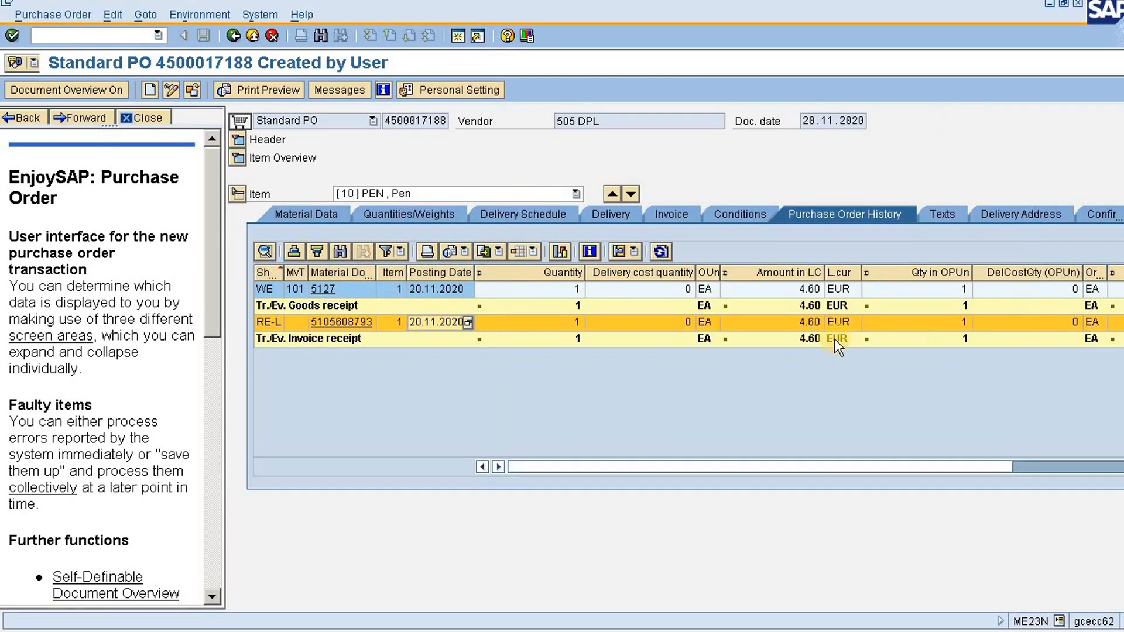
pyautogui.click(740, 321)
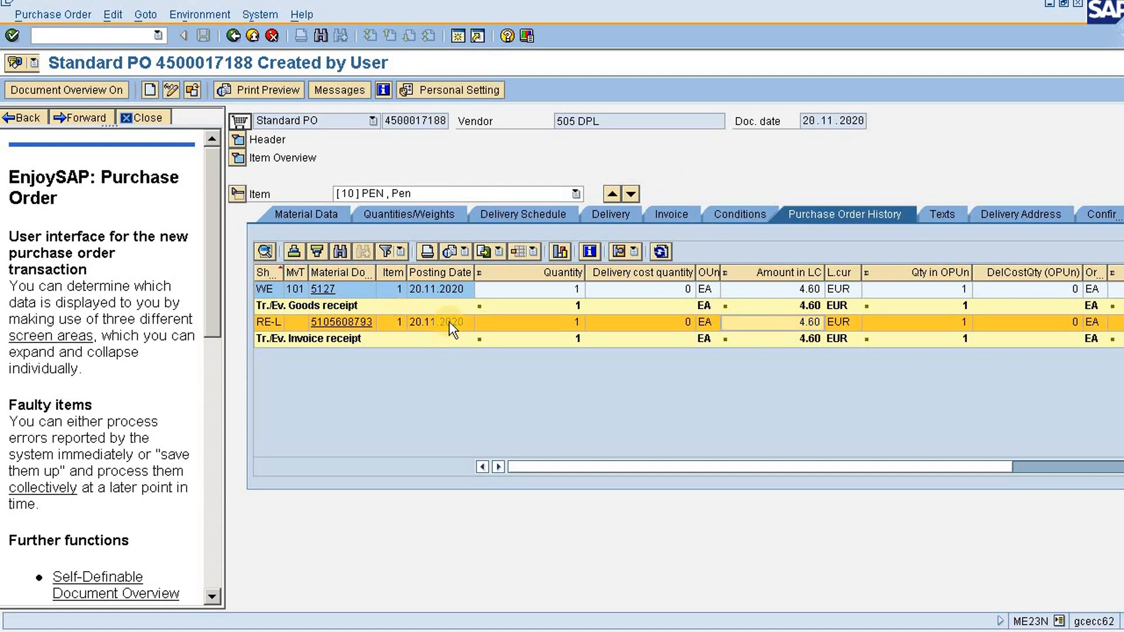
pyautogui.click(429, 325)
pyautogui.click(360, 321)
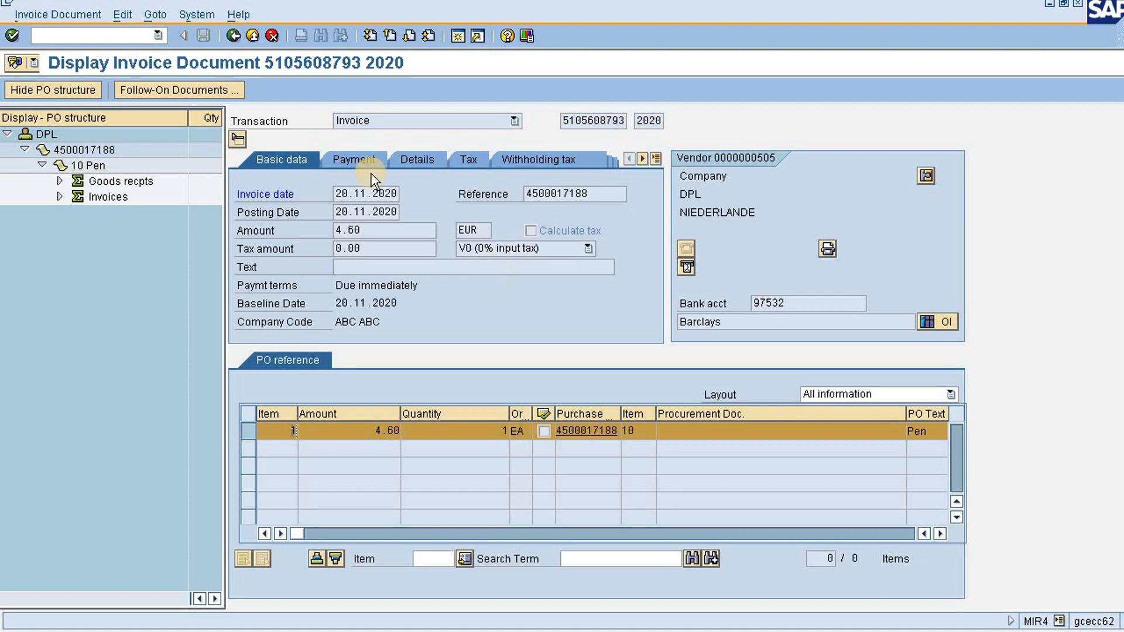
pyautogui.click(234, 37)
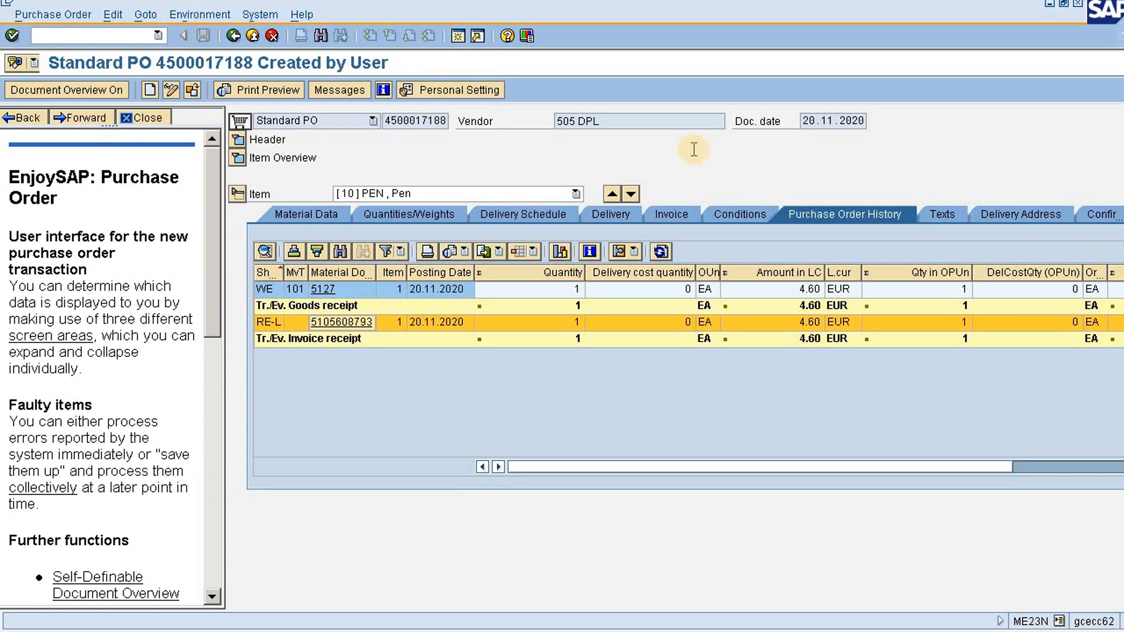
# Start an automatic payment run in F110 with run date 20.11.2020 and identification TEST
pyautogui.click(97, 36)
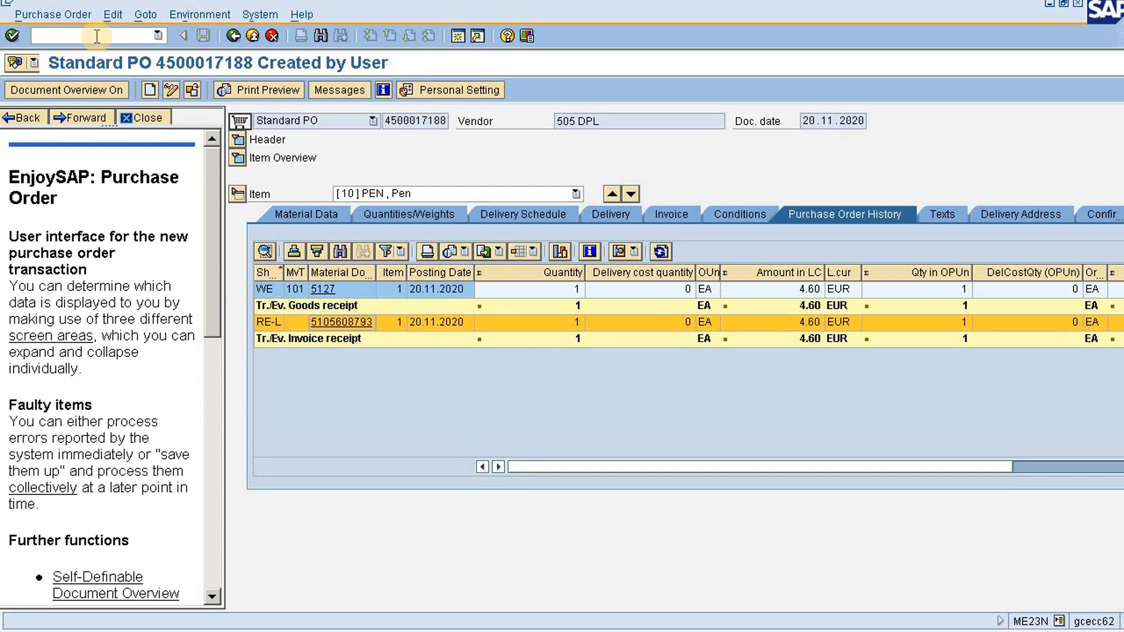
pyautogui.write('/nf110')
pyautogui.press('Return')
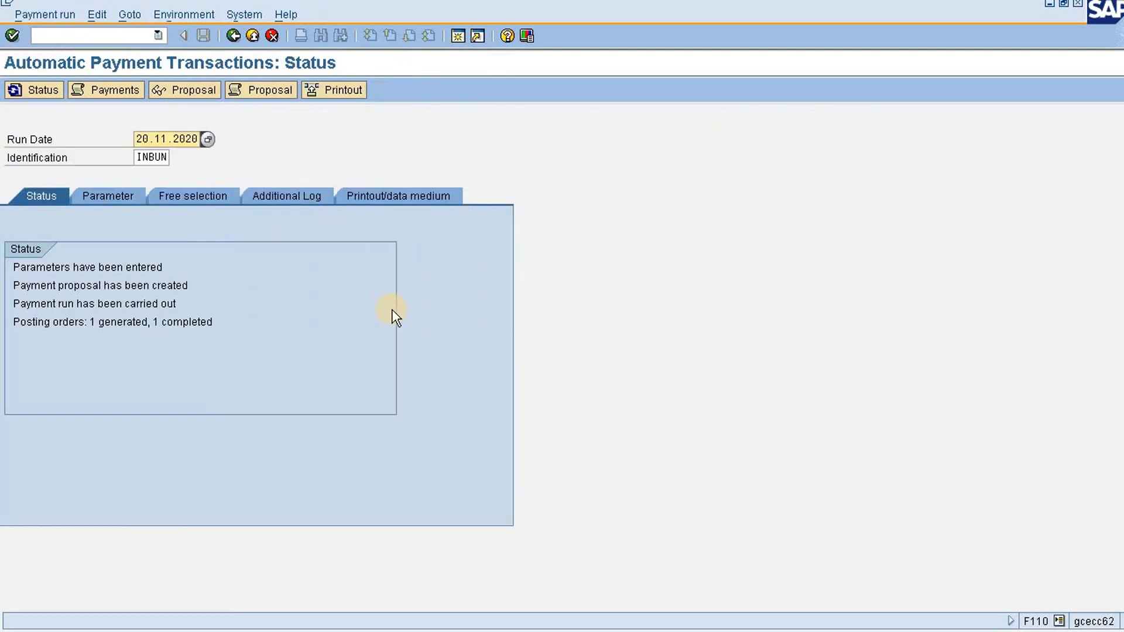
pyautogui.click(138, 157)
pyautogui.press('BackSpace')
pyautogui.press('BackSpace')
pyautogui.press('BackSpace')
pyautogui.press('BackSpace')
pyautogui.press('BackSpace')
pyautogui.write('test')
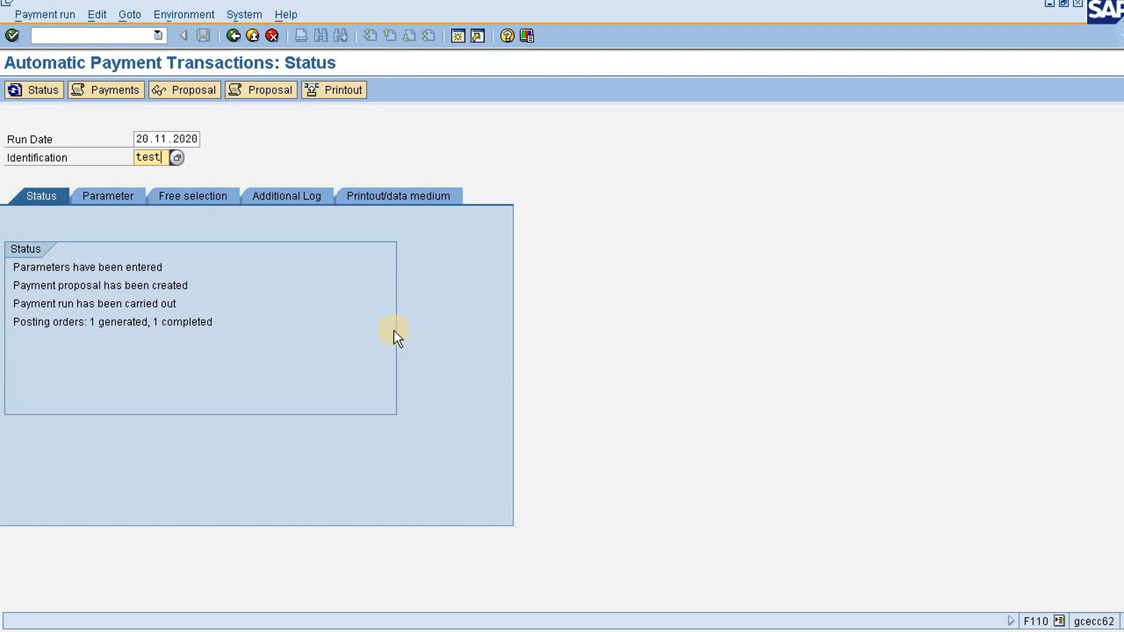
pyautogui.press('Return')
# Set the payment run parameters to company code ABC, payment method F and next payment date 31.12.9999
pyautogui.click(102, 194)
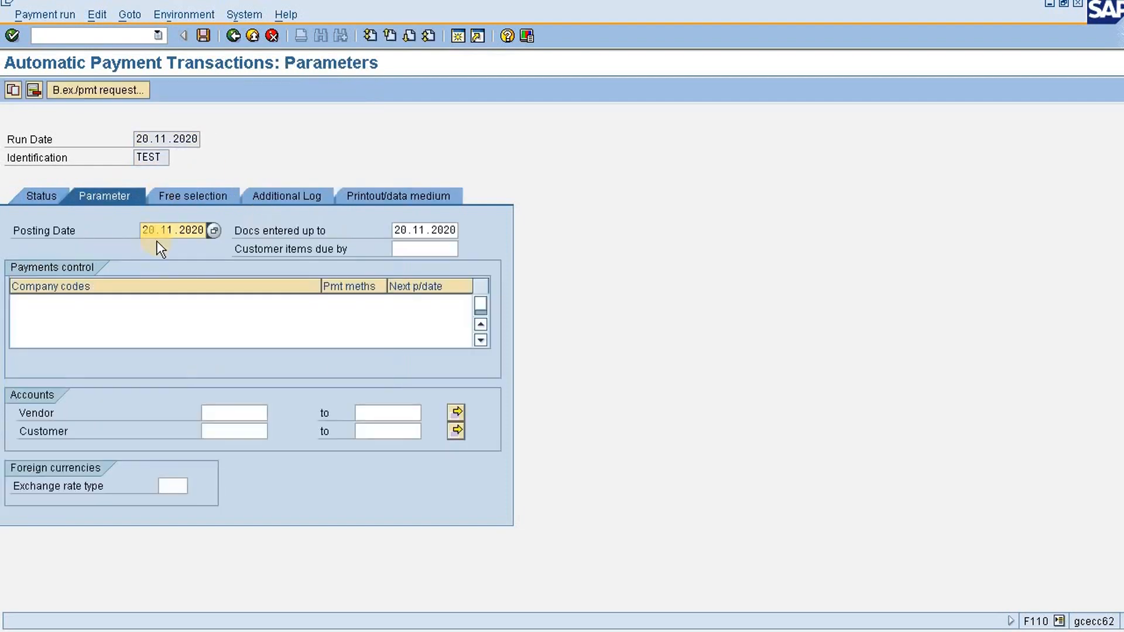
pyautogui.click(99, 304)
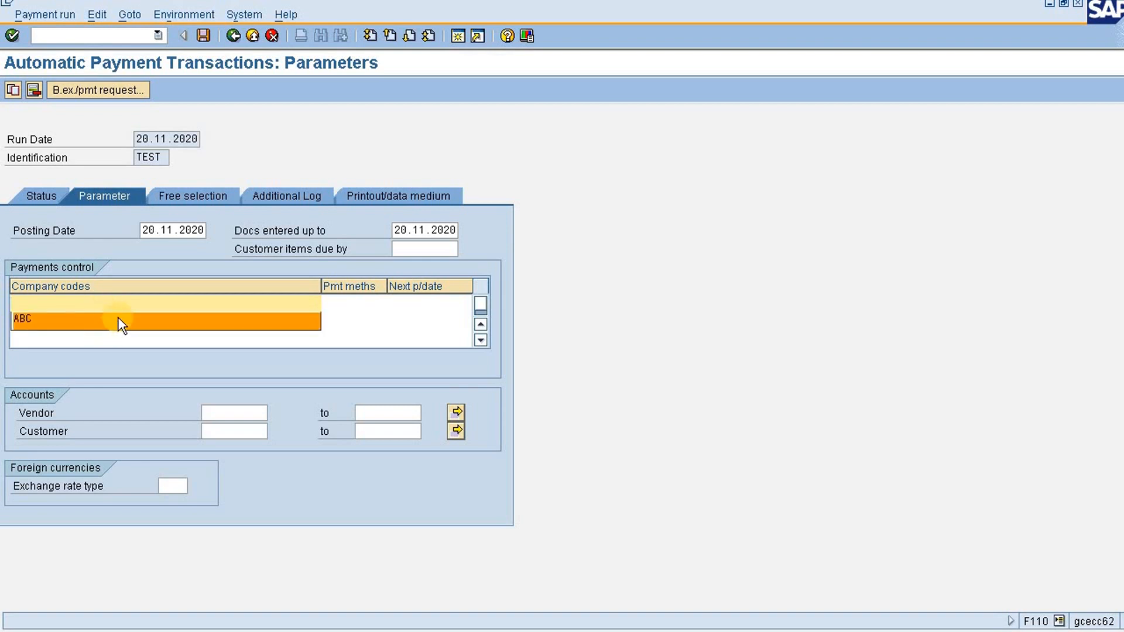
pyautogui.click(121, 316)
pyautogui.click(340, 305)
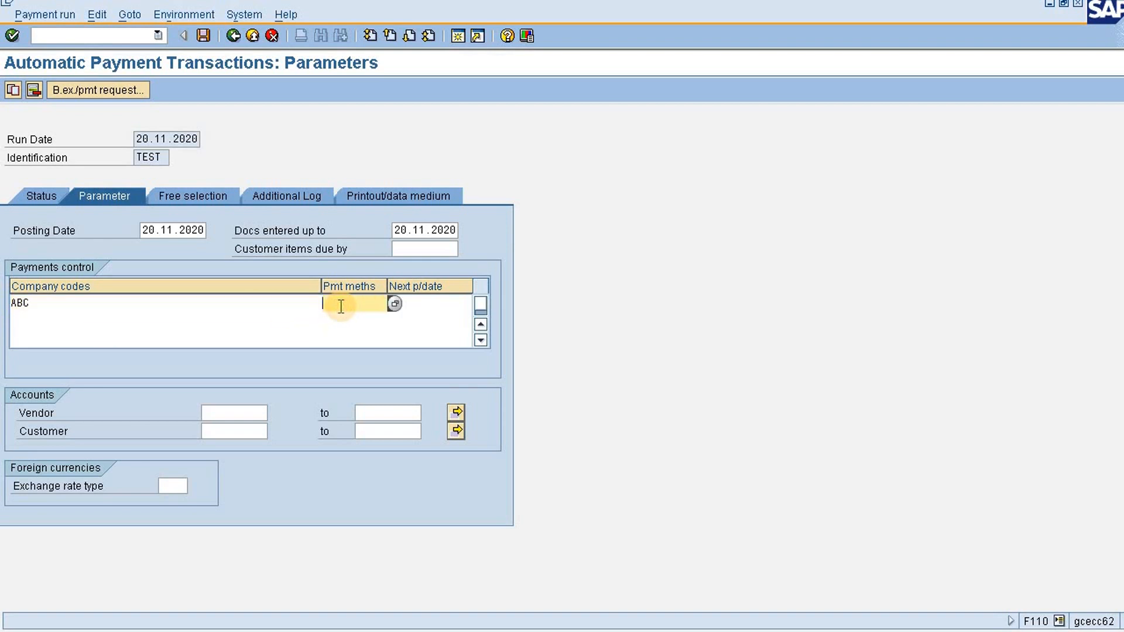
pyautogui.press('Down')
pyautogui.press('Tab')
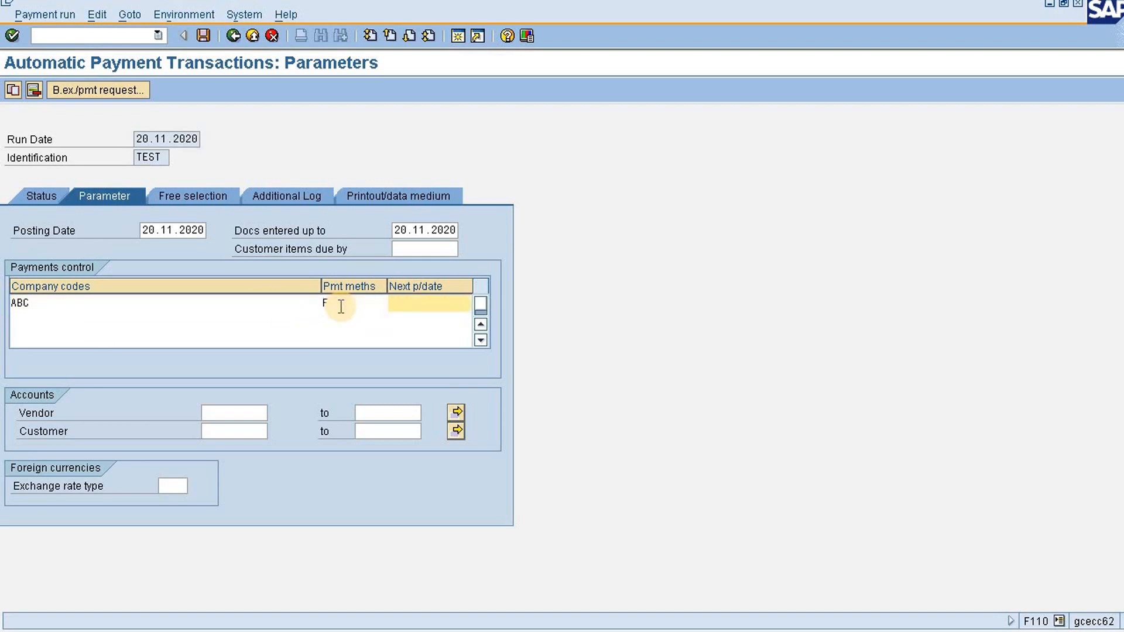
pyautogui.press('Down')
pyautogui.press('Tab')
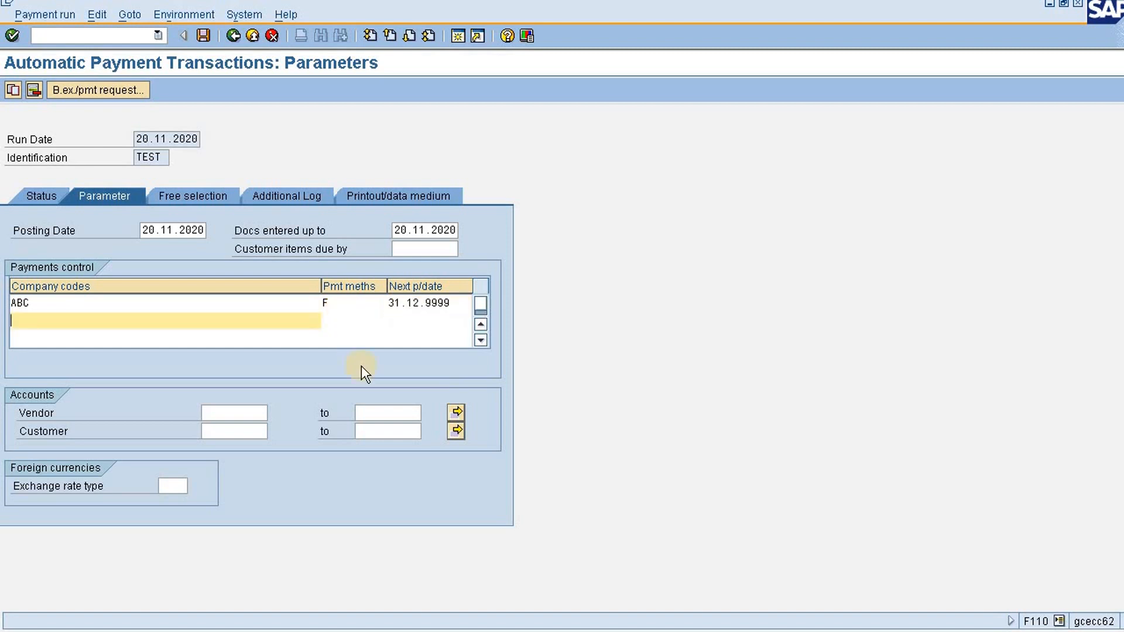
# Limit the payment run accounts to vendors 505 to 505
pyautogui.click(246, 417)
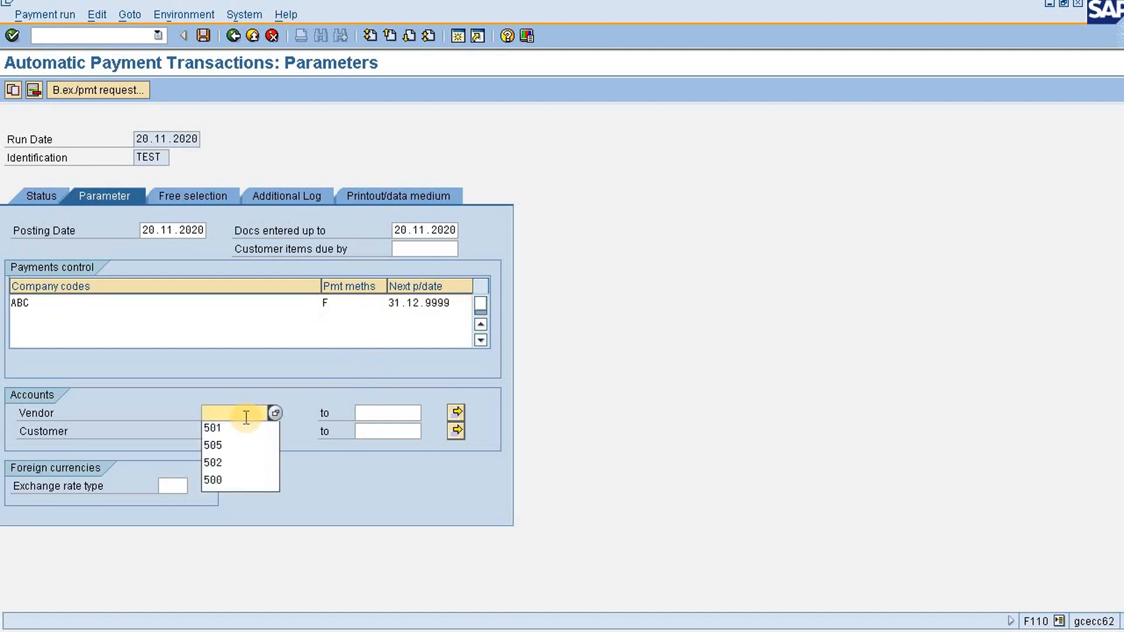
pyautogui.write('505')
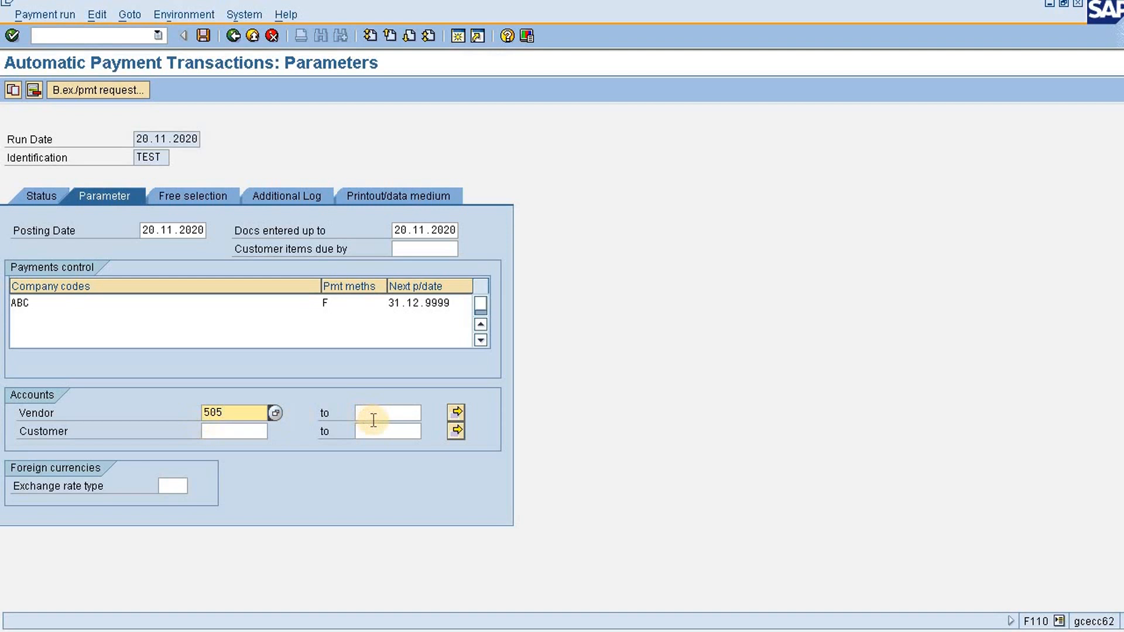
pyautogui.click(375, 419)
pyautogui.write('505')
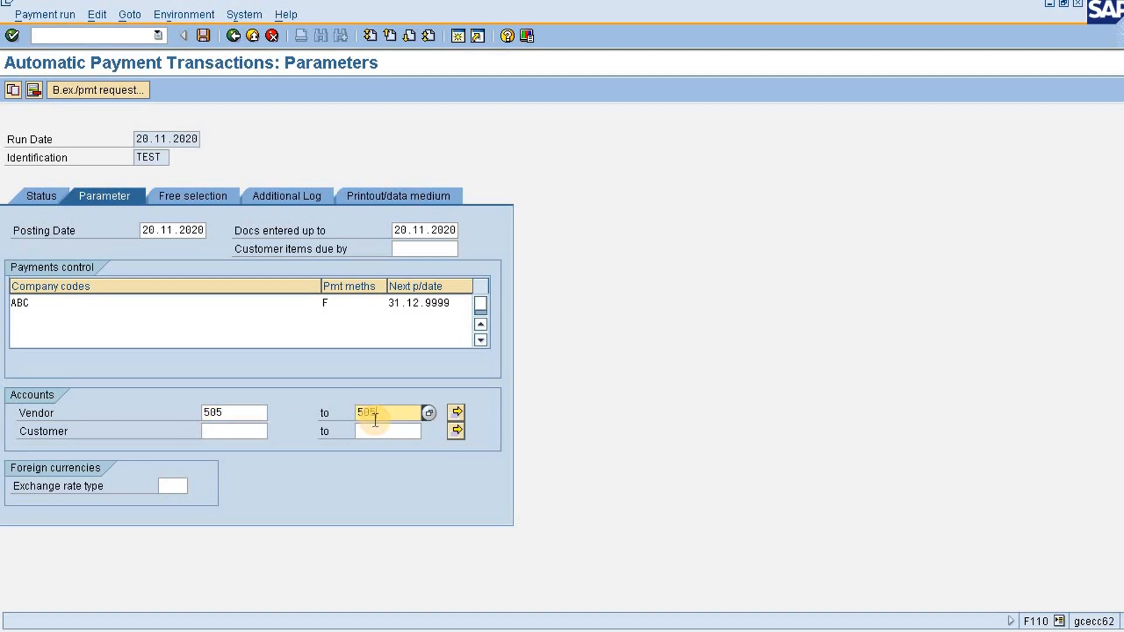
# Add a free selection on the Reference field with the current purchase order's number as its value
pyautogui.click(235, 193)
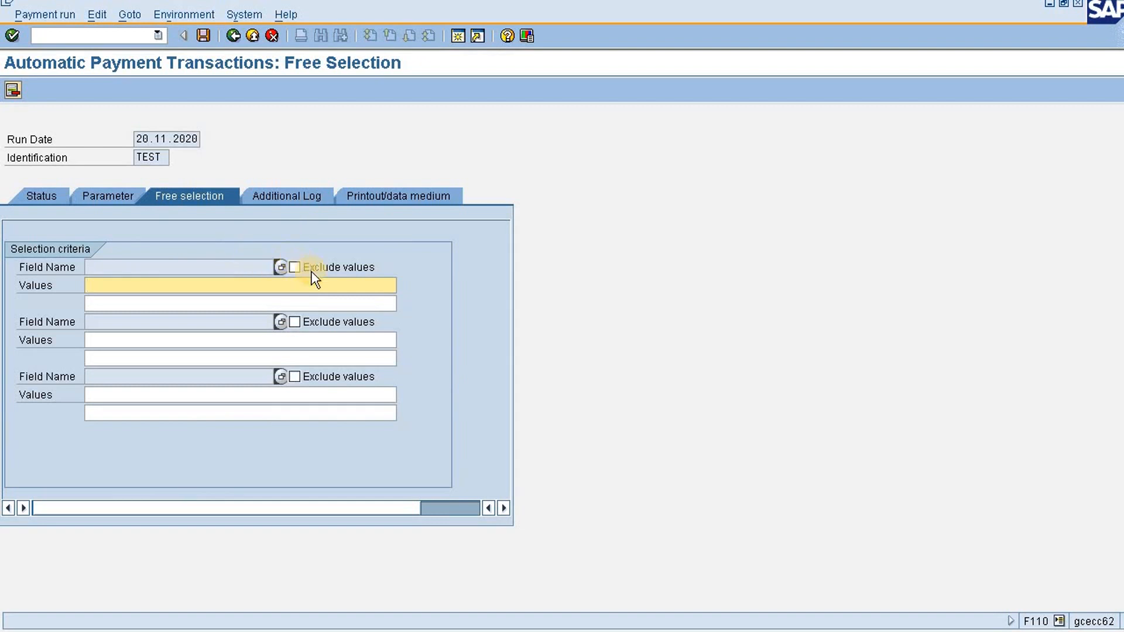
pyautogui.click(280, 268)
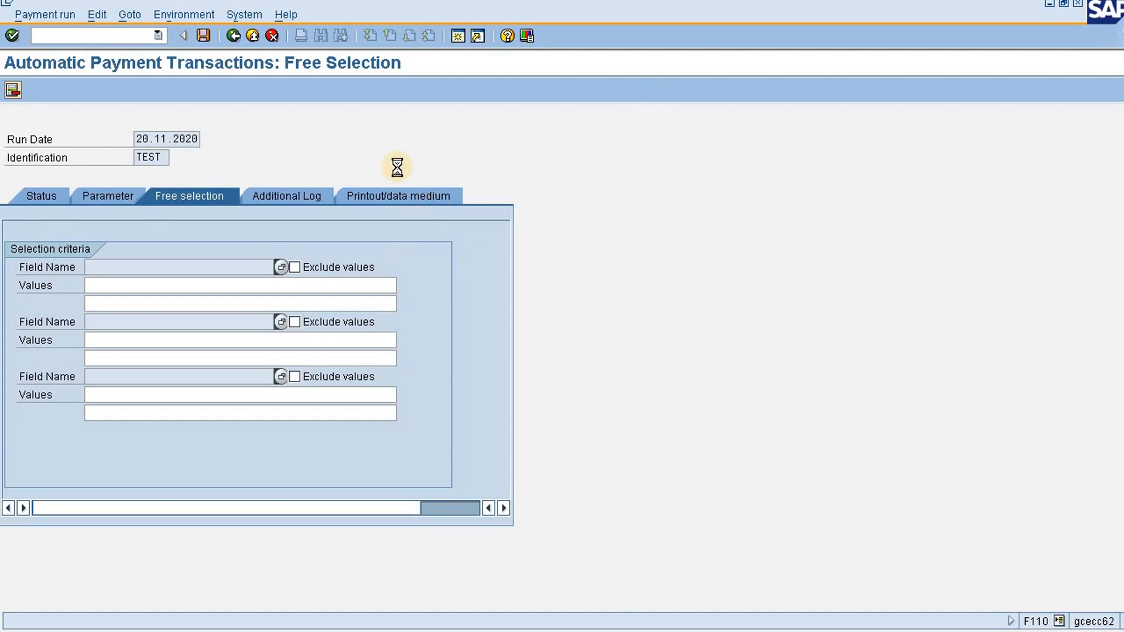
pyautogui.doubleClick(79, 151)
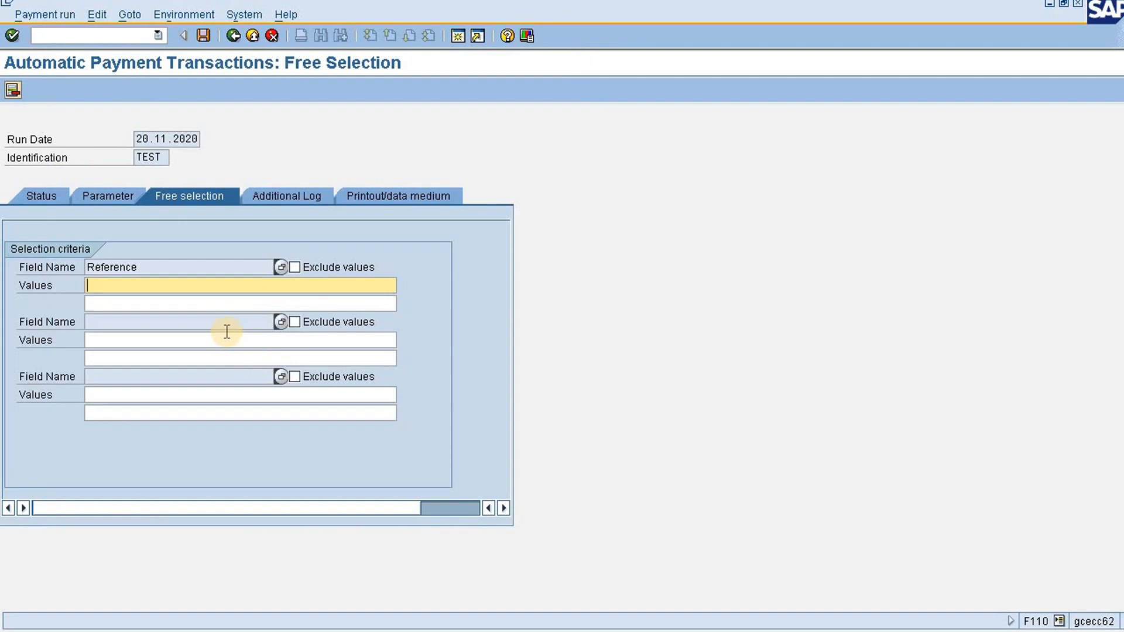
pyautogui.hotkey('ctrl', 'v')
pyautogui.press('BackSpace')
pyautogui.press('BackSpace')
pyautogui.press('BackSpace')
pyautogui.press('BackSpace')
pyautogui.press('BackSpace')
pyautogui.press('BackSpace')
pyautogui.press('BackSpace')
pyautogui.press('BackSpace')
pyautogui.press('BackSpace')
pyautogui.press('BackSpace')
pyautogui.write('450001718')
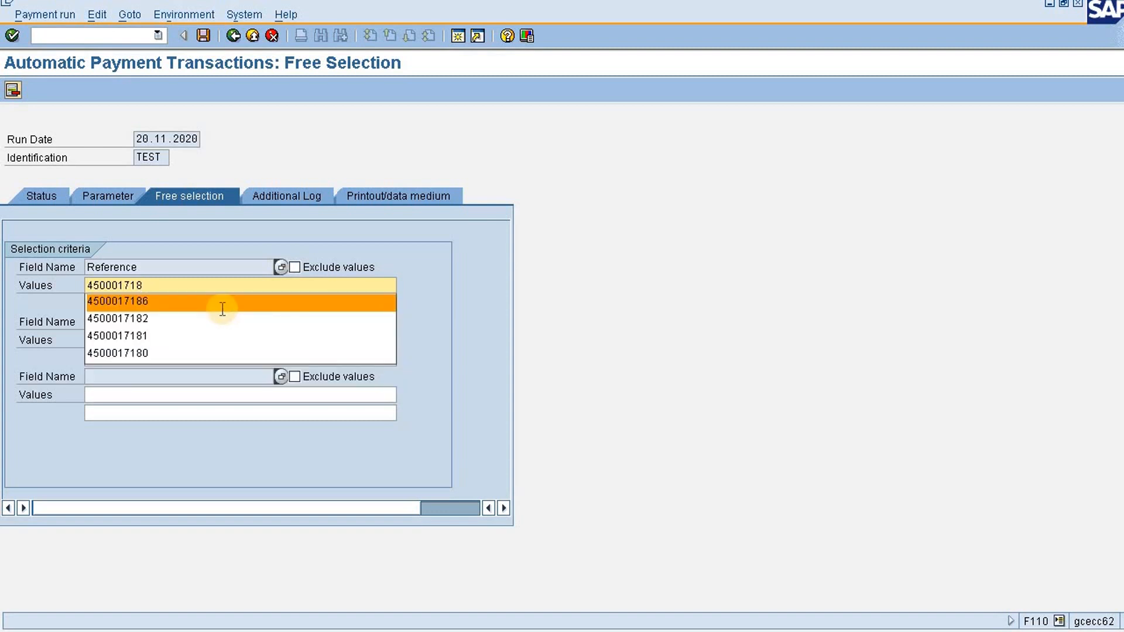
pyautogui.write('8')
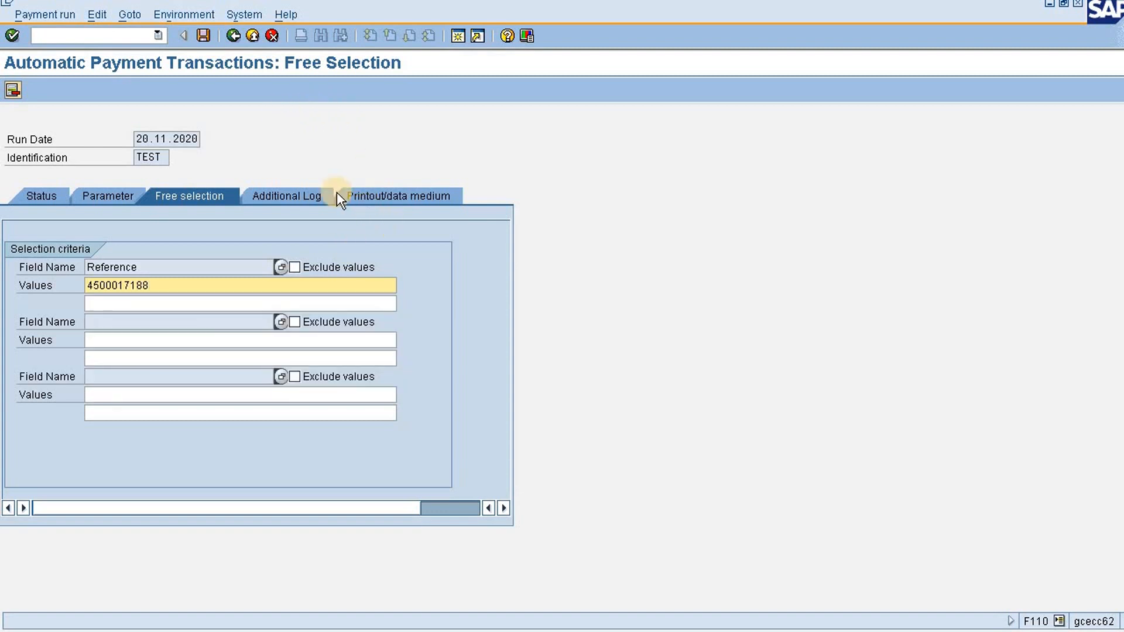
# Log due date check, payment method selection in all cases and payment document line items for vendors 505 to 505, and save the parameters
pyautogui.click(322, 193)
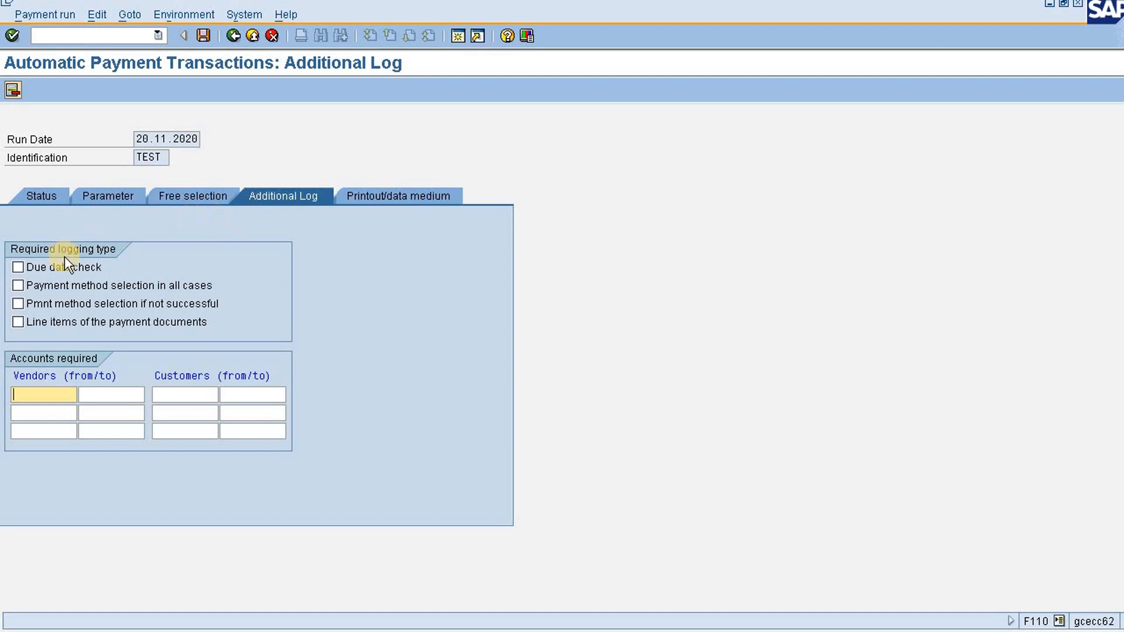
pyautogui.click(47, 265)
pyautogui.click(45, 284)
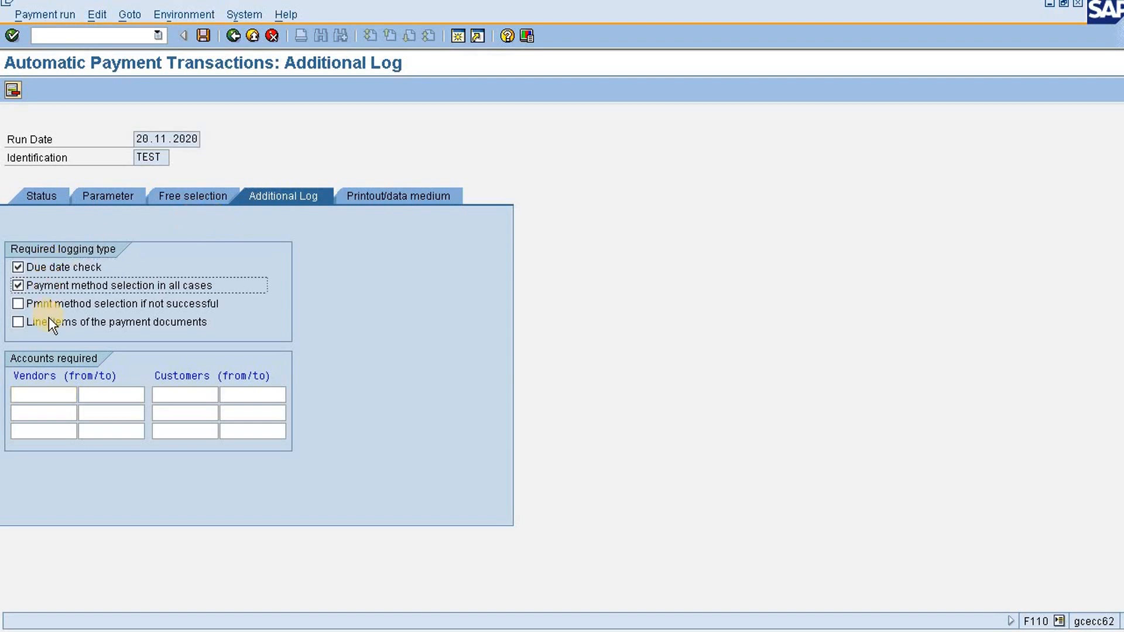
pyautogui.click(48, 319)
pyautogui.click(29, 392)
pyautogui.write('505')
pyautogui.press('Tab')
pyautogui.write('505')
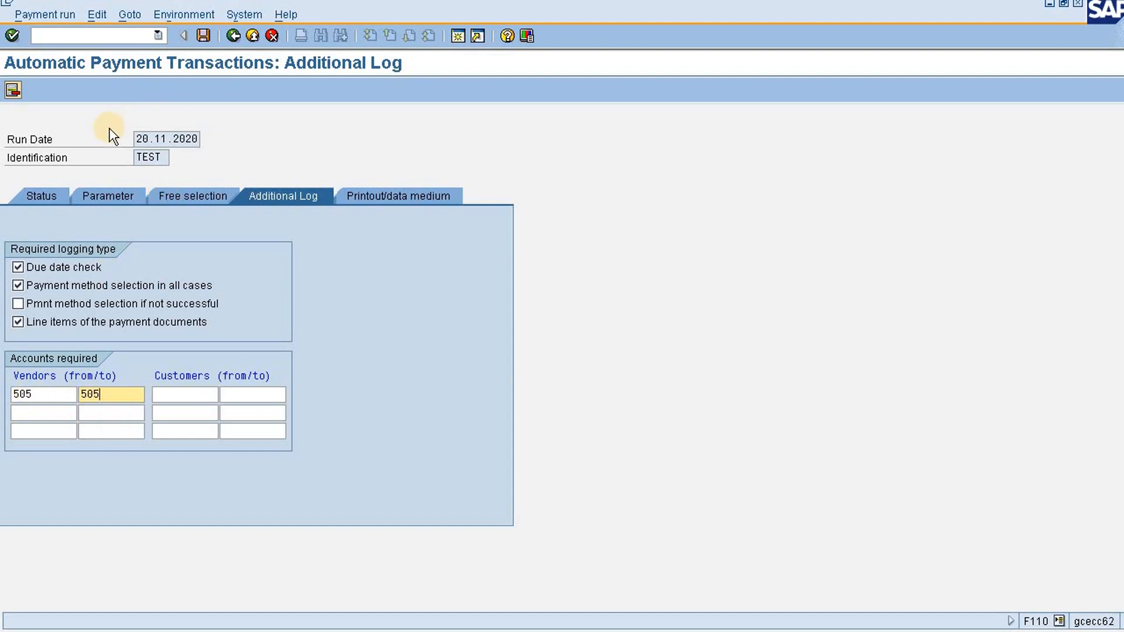
pyautogui.click(202, 35)
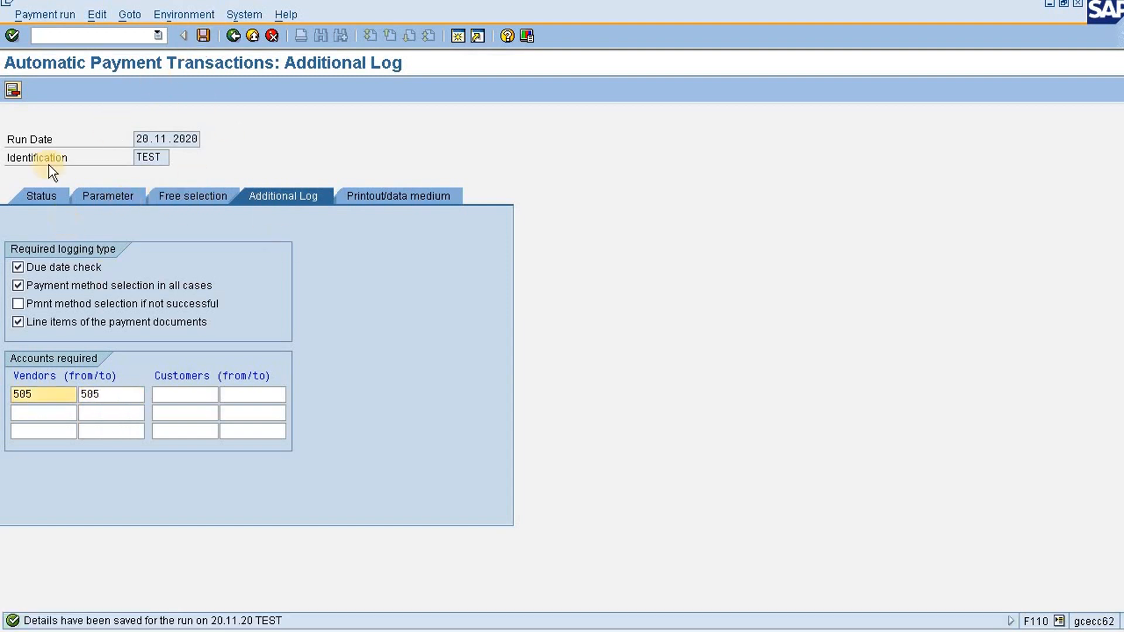
# Schedule the payment proposal for the TEST run of 20.11.2020 to start immediately
pyautogui.click(43, 193)
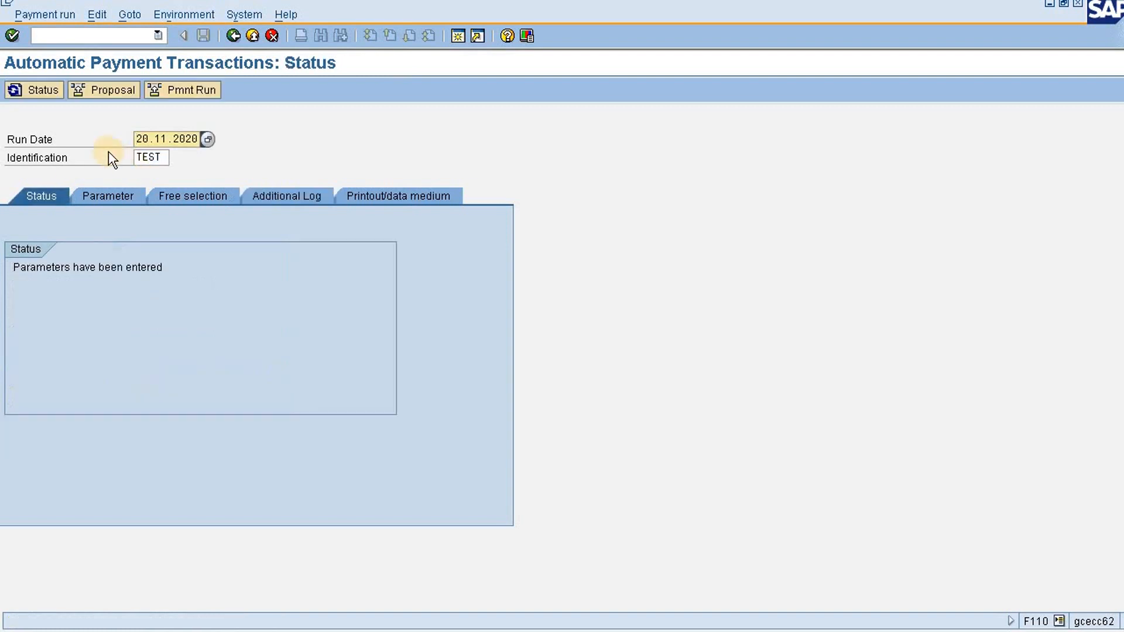
pyautogui.click(101, 94)
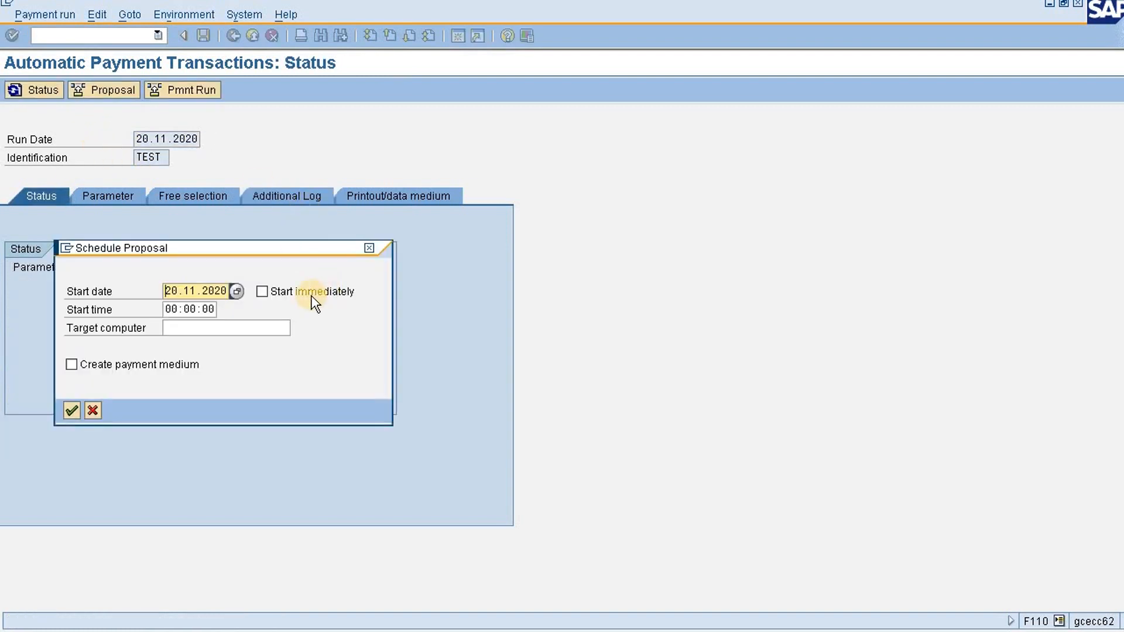
pyautogui.click(313, 296)
pyautogui.click(70, 411)
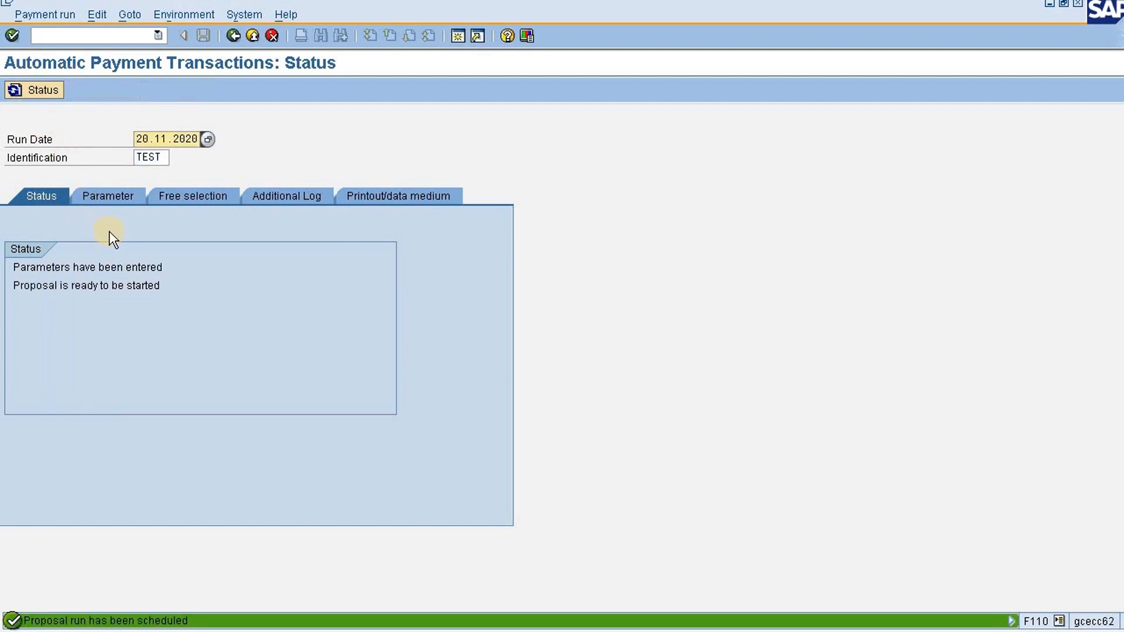
# Refresh the run status repeatedly until the payment proposal has been created
pyautogui.click(26, 90)
pyautogui.click(27, 90)
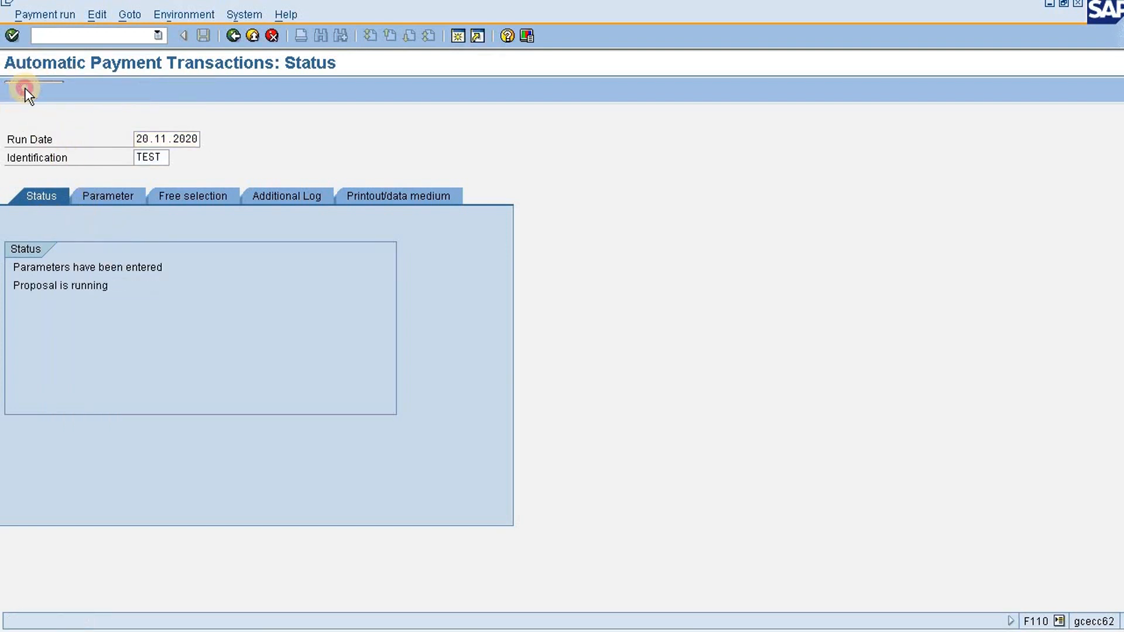
pyautogui.click(27, 90)
pyautogui.click(27, 90)
pyautogui.click(27, 90)
pyautogui.click(26, 90)
pyautogui.click(27, 90)
pyautogui.click(26, 90)
pyautogui.click(27, 90)
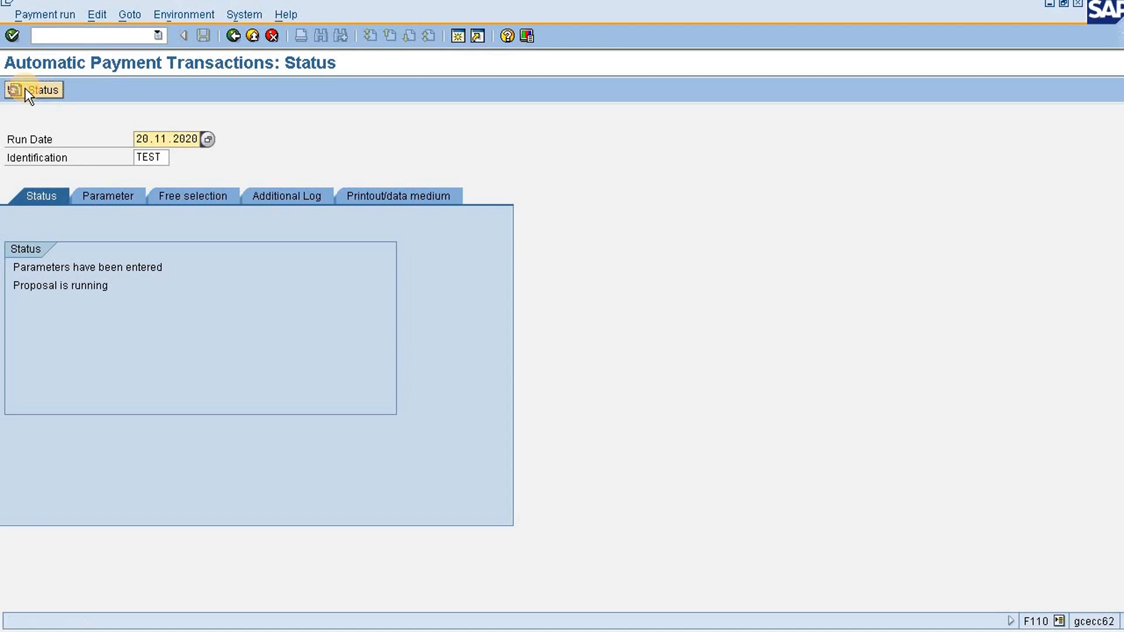
pyautogui.click(27, 90)
pyautogui.click(27, 90)
pyautogui.click(27, 90)
pyautogui.click(26, 90)
pyautogui.click(25, 89)
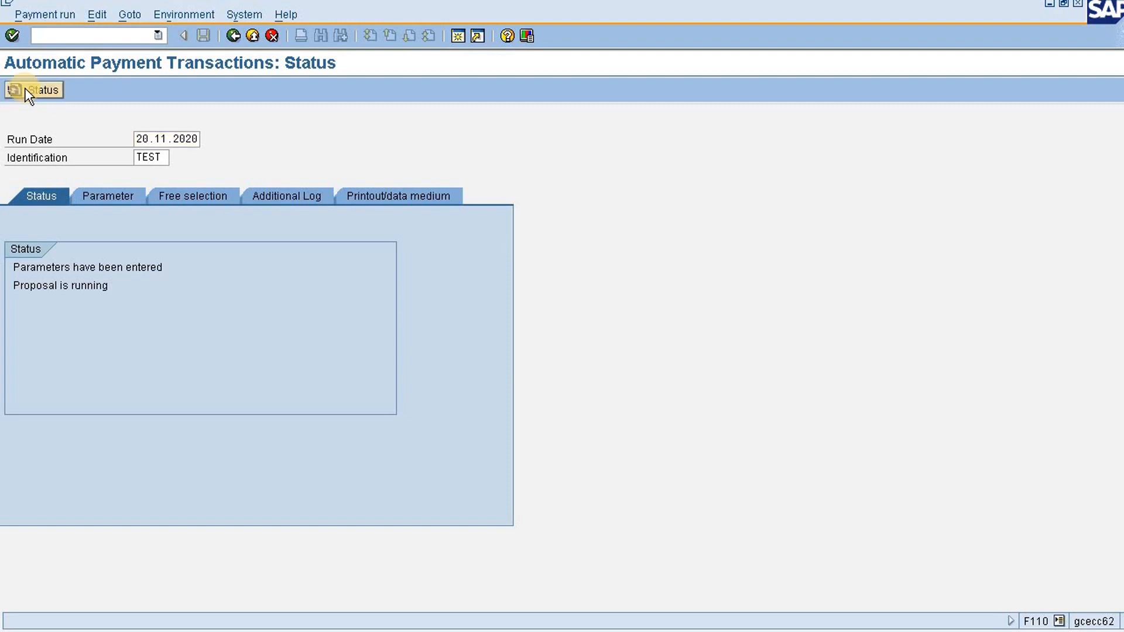
pyautogui.click(25, 89)
pyautogui.click(25, 90)
pyautogui.click(25, 90)
pyautogui.click(25, 90)
pyautogui.click(25, 90)
pyautogui.click(25, 90)
pyautogui.click(27, 91)
pyautogui.click(26, 91)
pyautogui.click(26, 90)
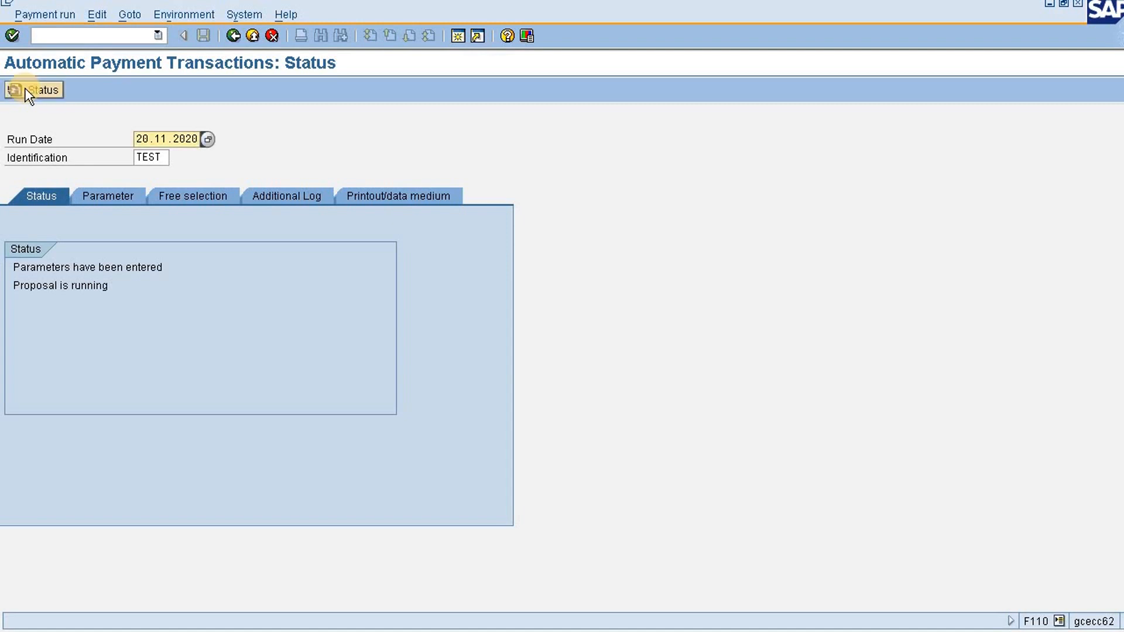
pyautogui.click(26, 91)
pyautogui.click(27, 91)
pyautogui.click(26, 90)
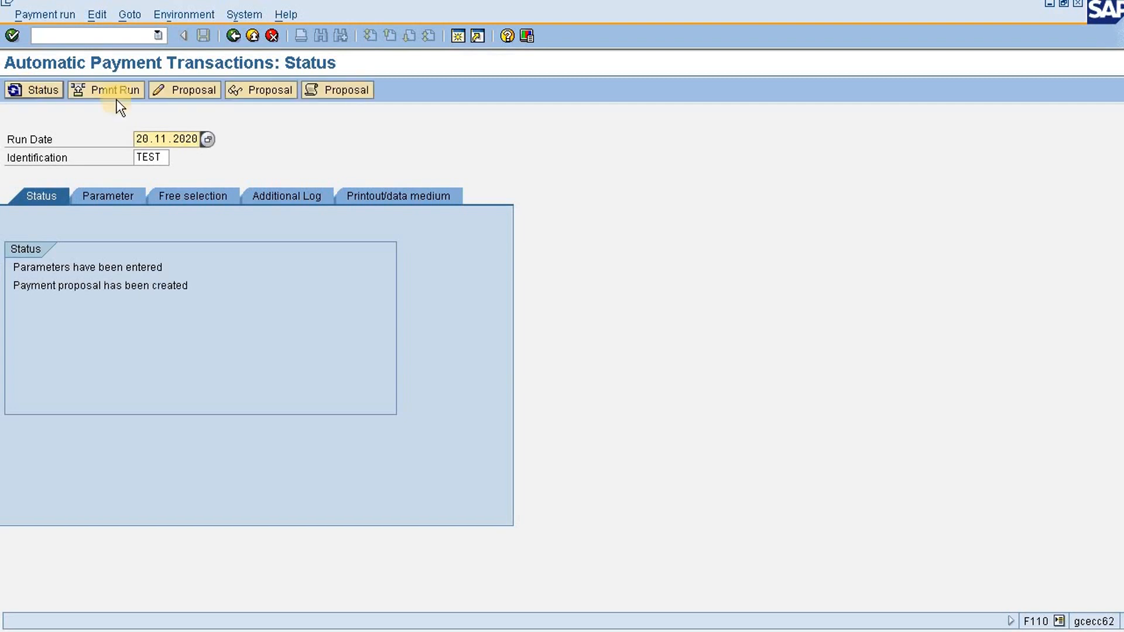
# Review the payments in the created proposal, return to the run status and schedule the payment run
pyautogui.click(240, 90)
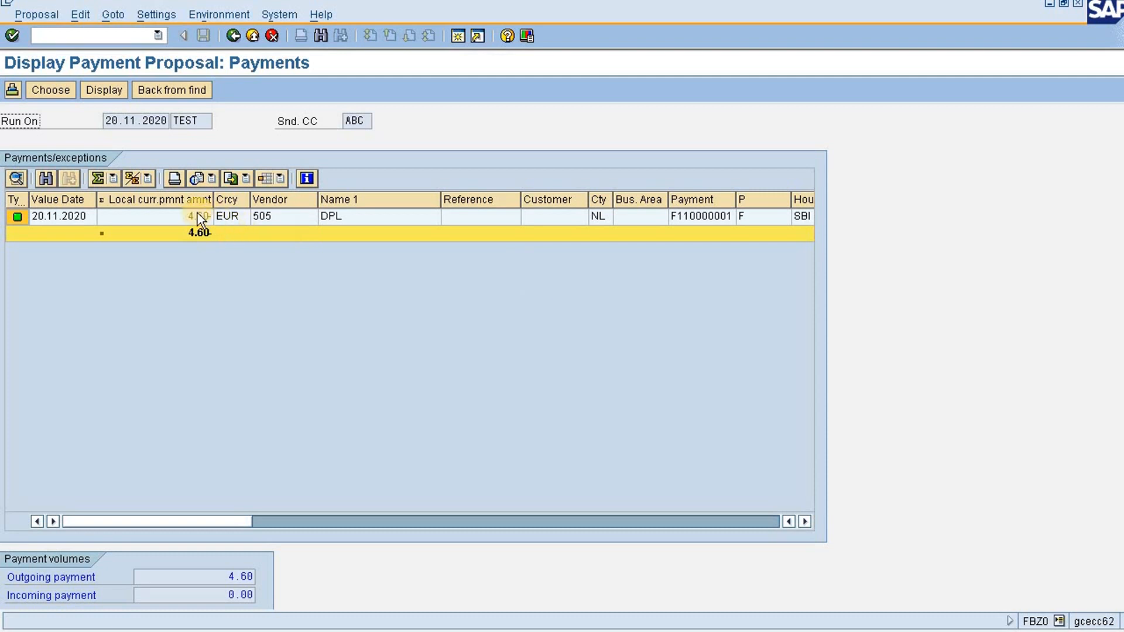
pyautogui.click(234, 37)
pyautogui.click(117, 92)
pyautogui.click(71, 410)
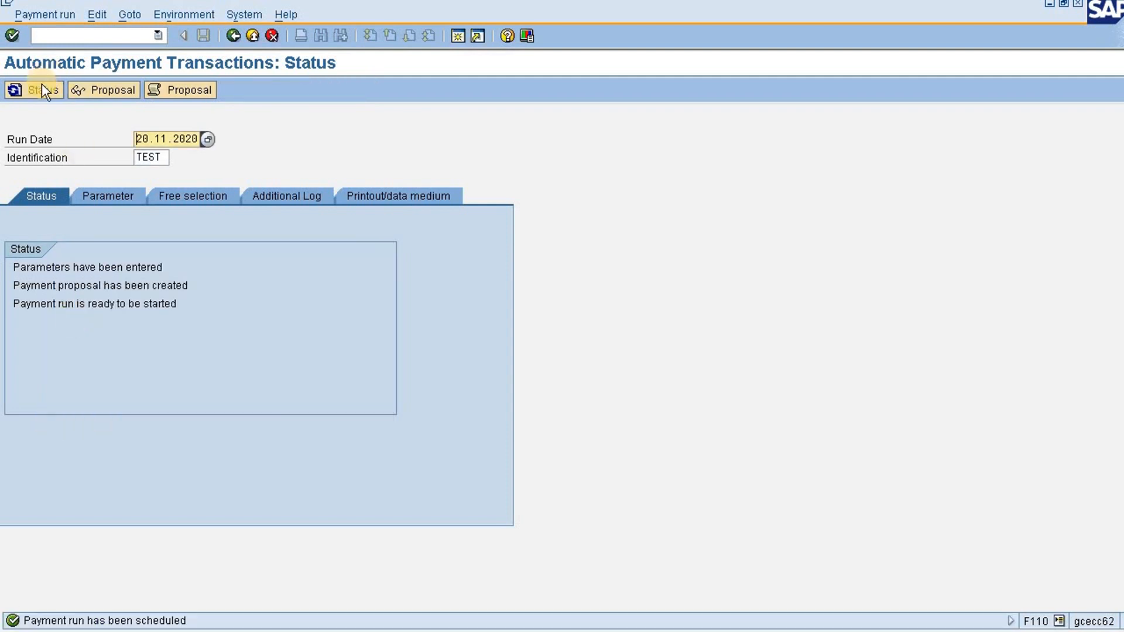
# Refresh the run status until the payment run has been carried out
pyautogui.click(43, 87)
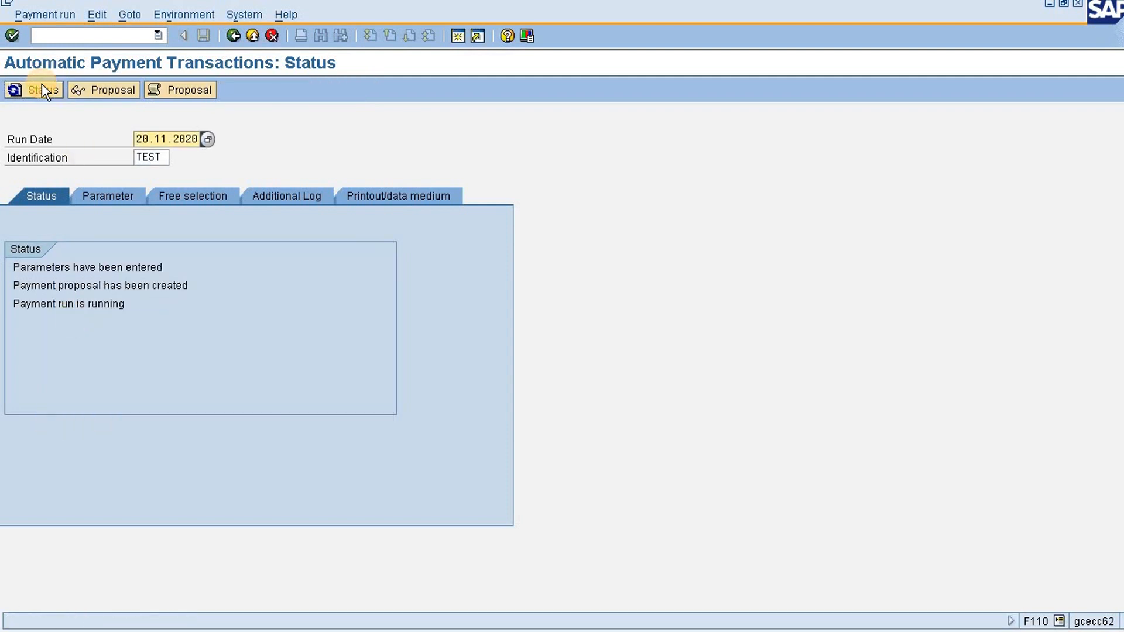
pyautogui.click(43, 86)
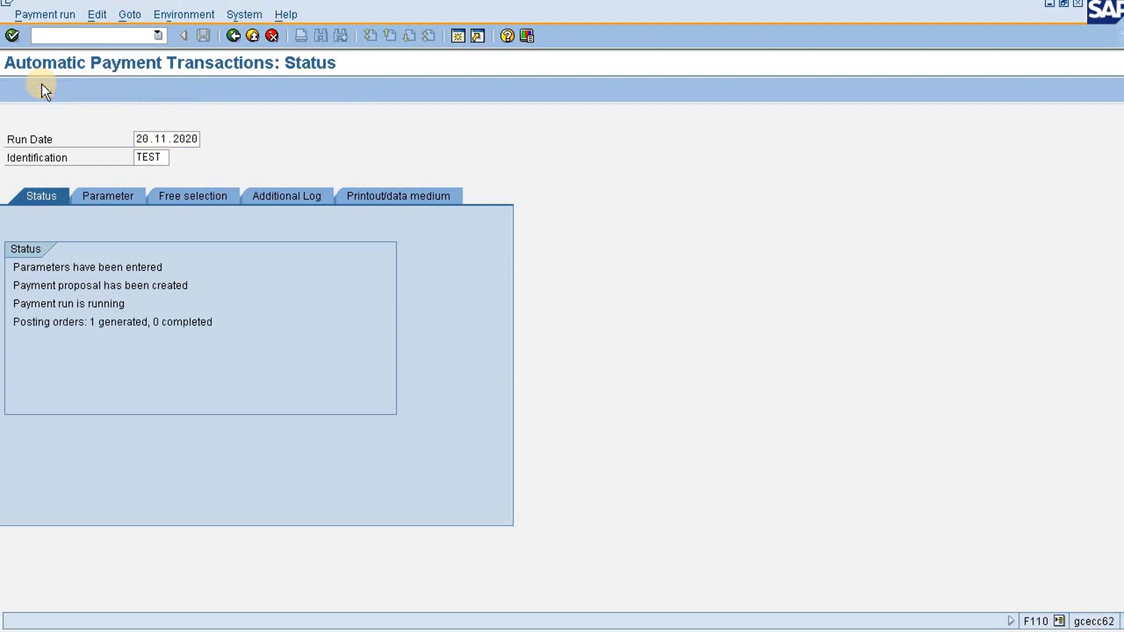
pyautogui.click(43, 85)
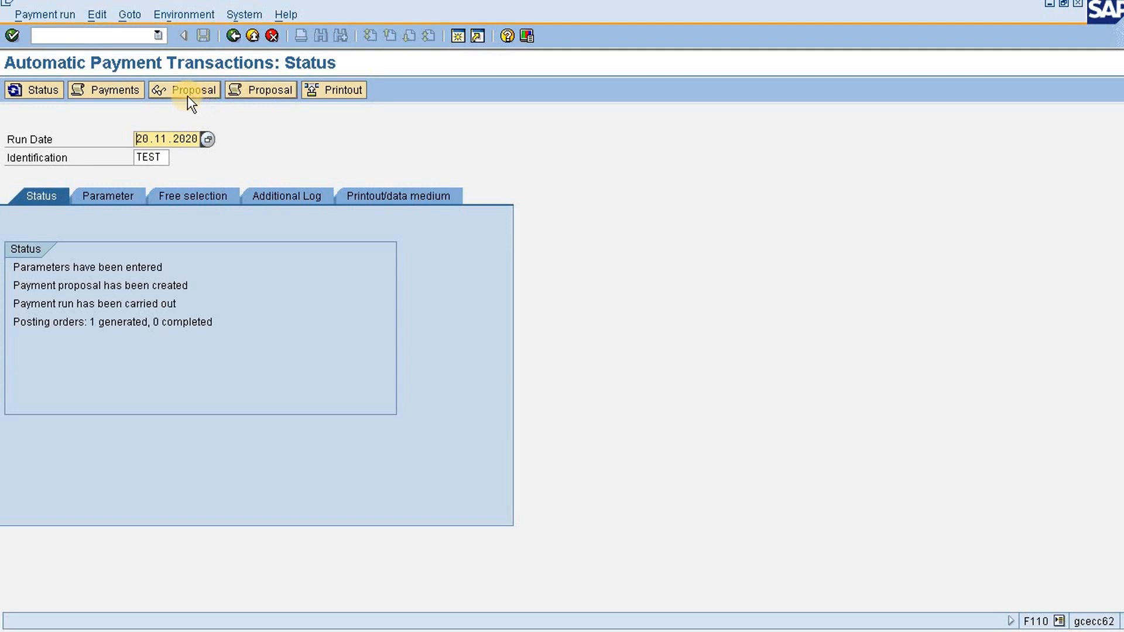
# Open the payment run's job log and examine the posted payment document and its vendor line item
pyautogui.click(117, 91)
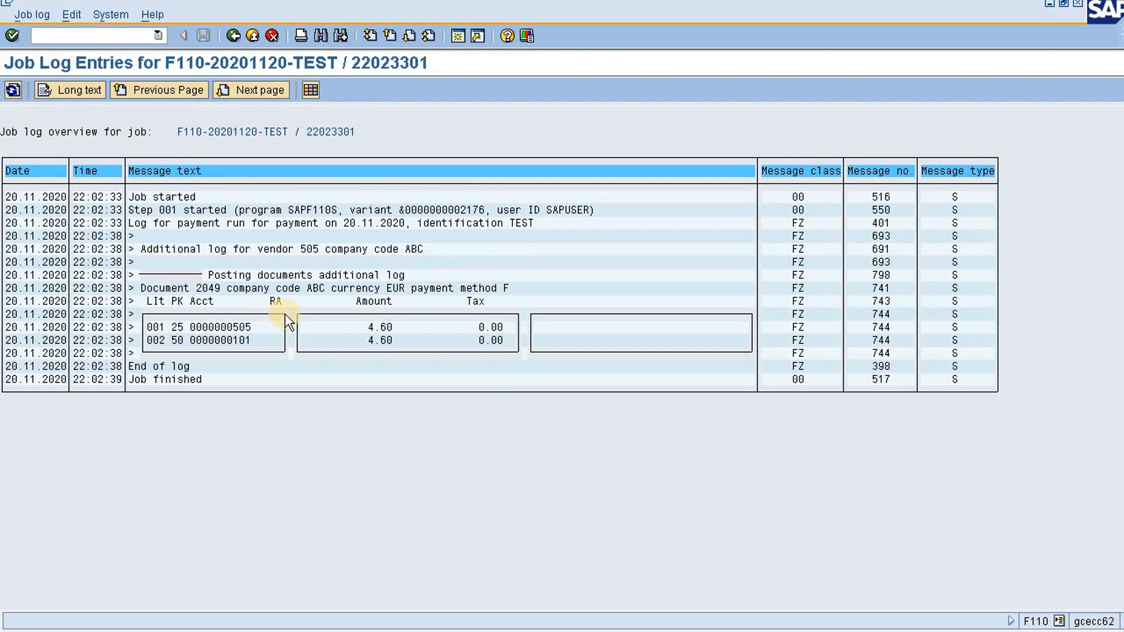
pyautogui.click(204, 288)
pyautogui.click(211, 288)
pyautogui.click(204, 327)
# Compare the logged postings with the Vendor Dr to Bank entry in the Notepad notes, and return to the payment run status
pyautogui.hotkey('alt', 'Tab')
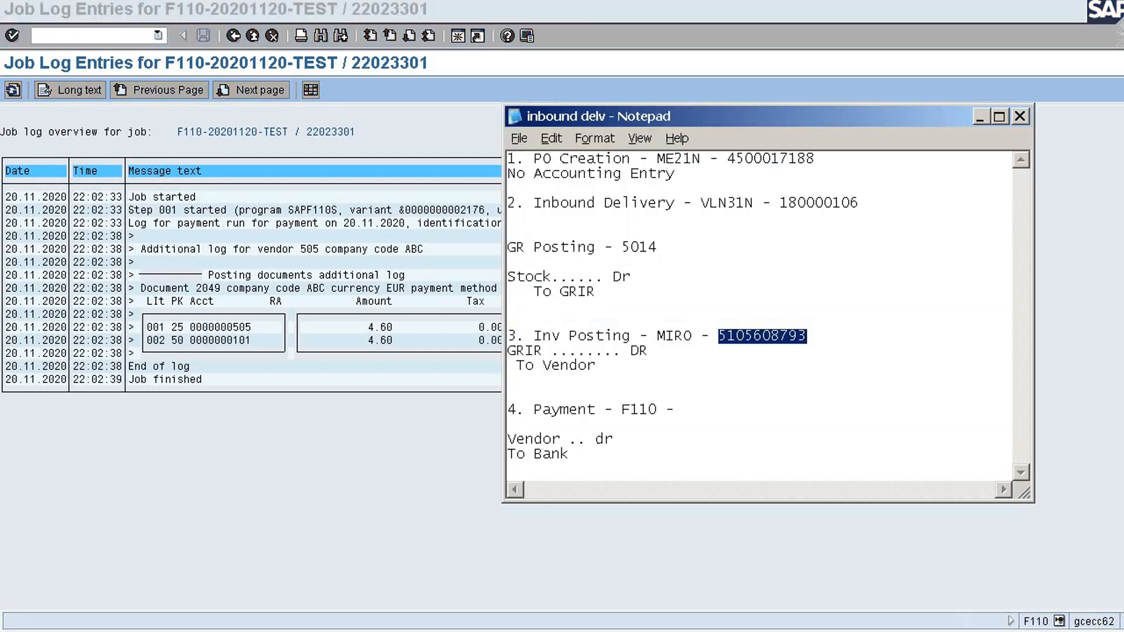
pyautogui.click(550, 454)
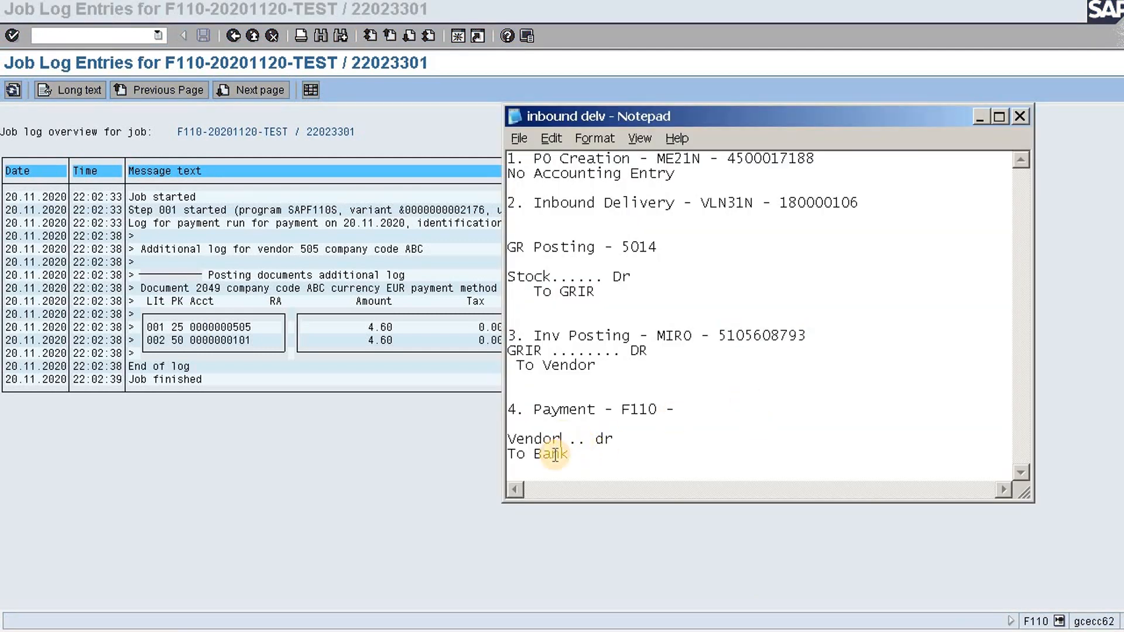
pyautogui.click(187, 353)
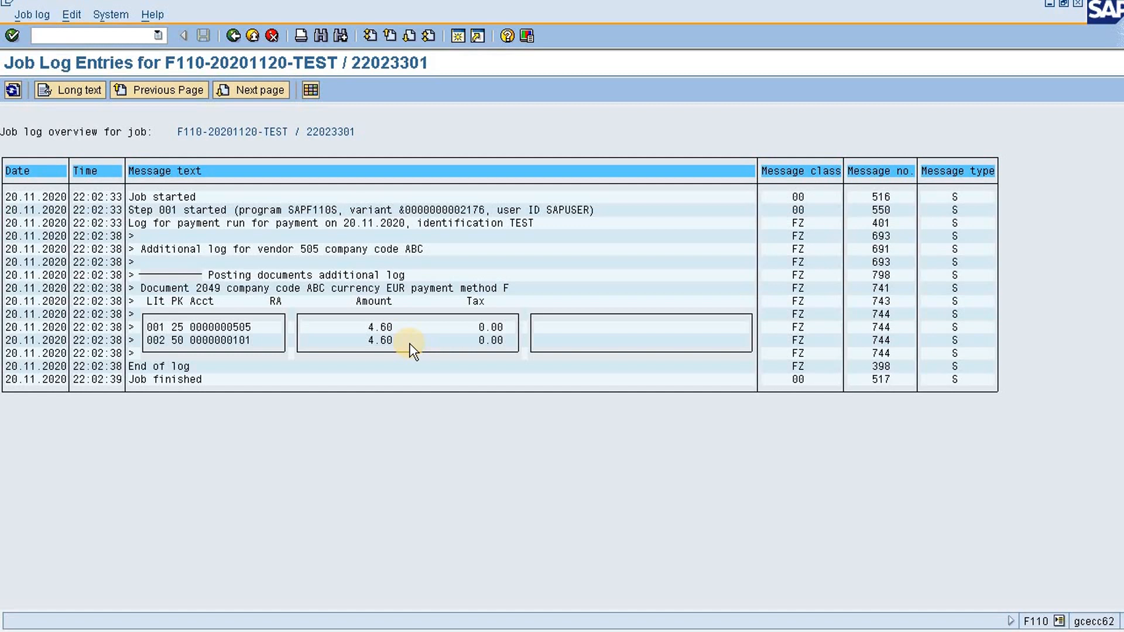
pyautogui.press('F3')
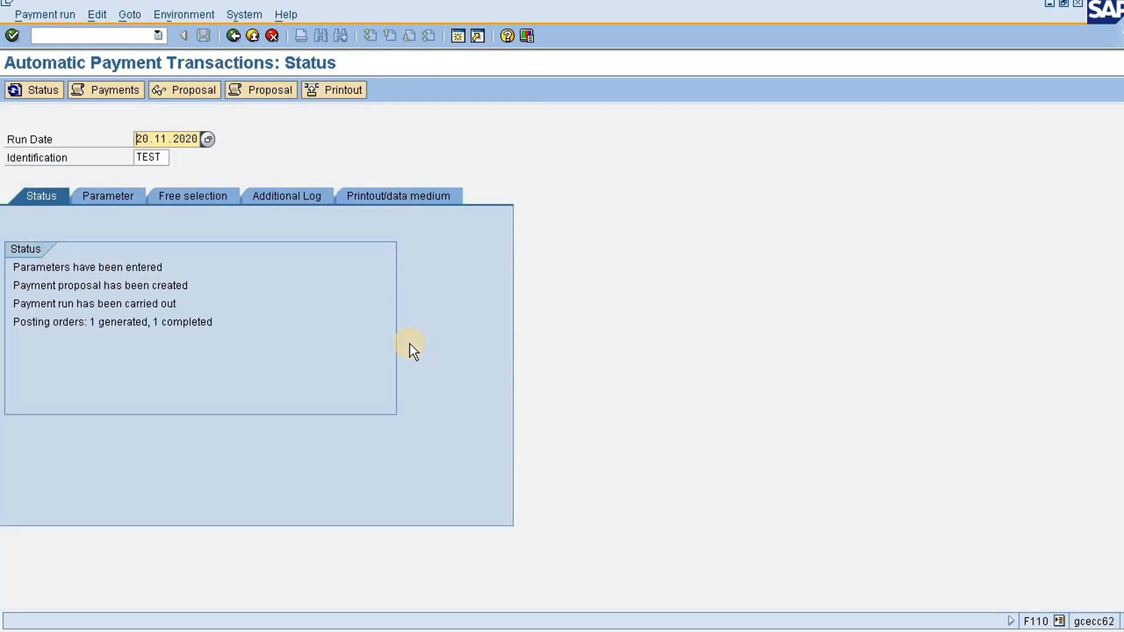